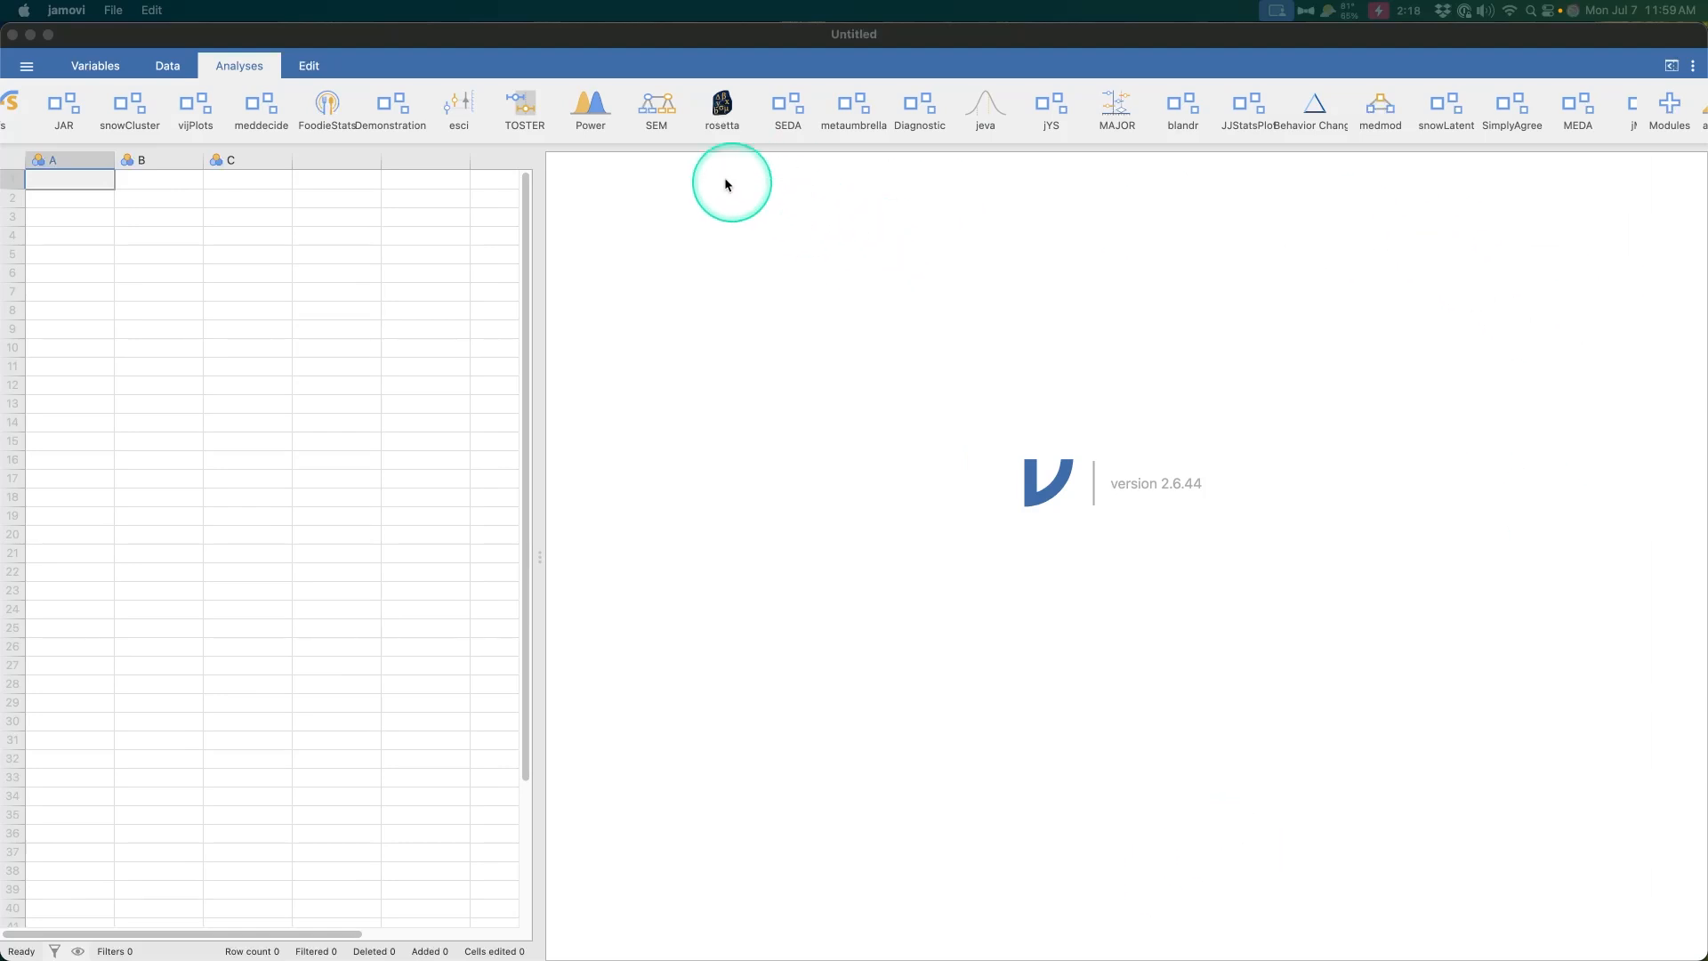
Search the library of available modules for "pam"
click(590, 124)
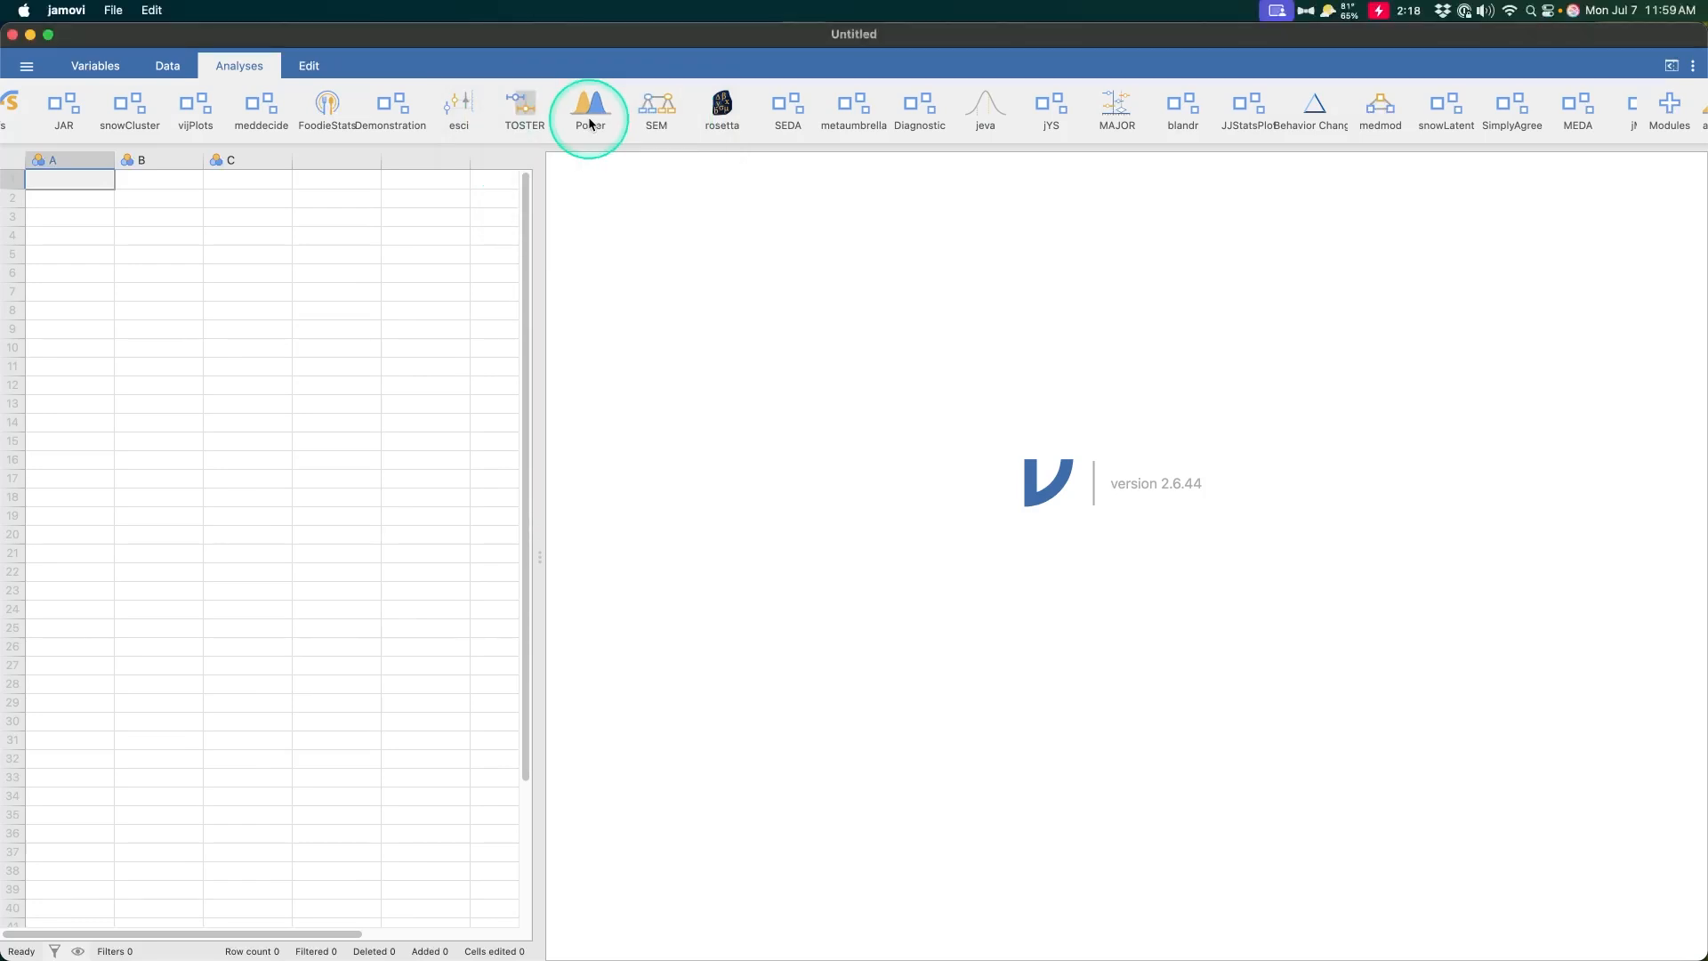
click(590, 123)
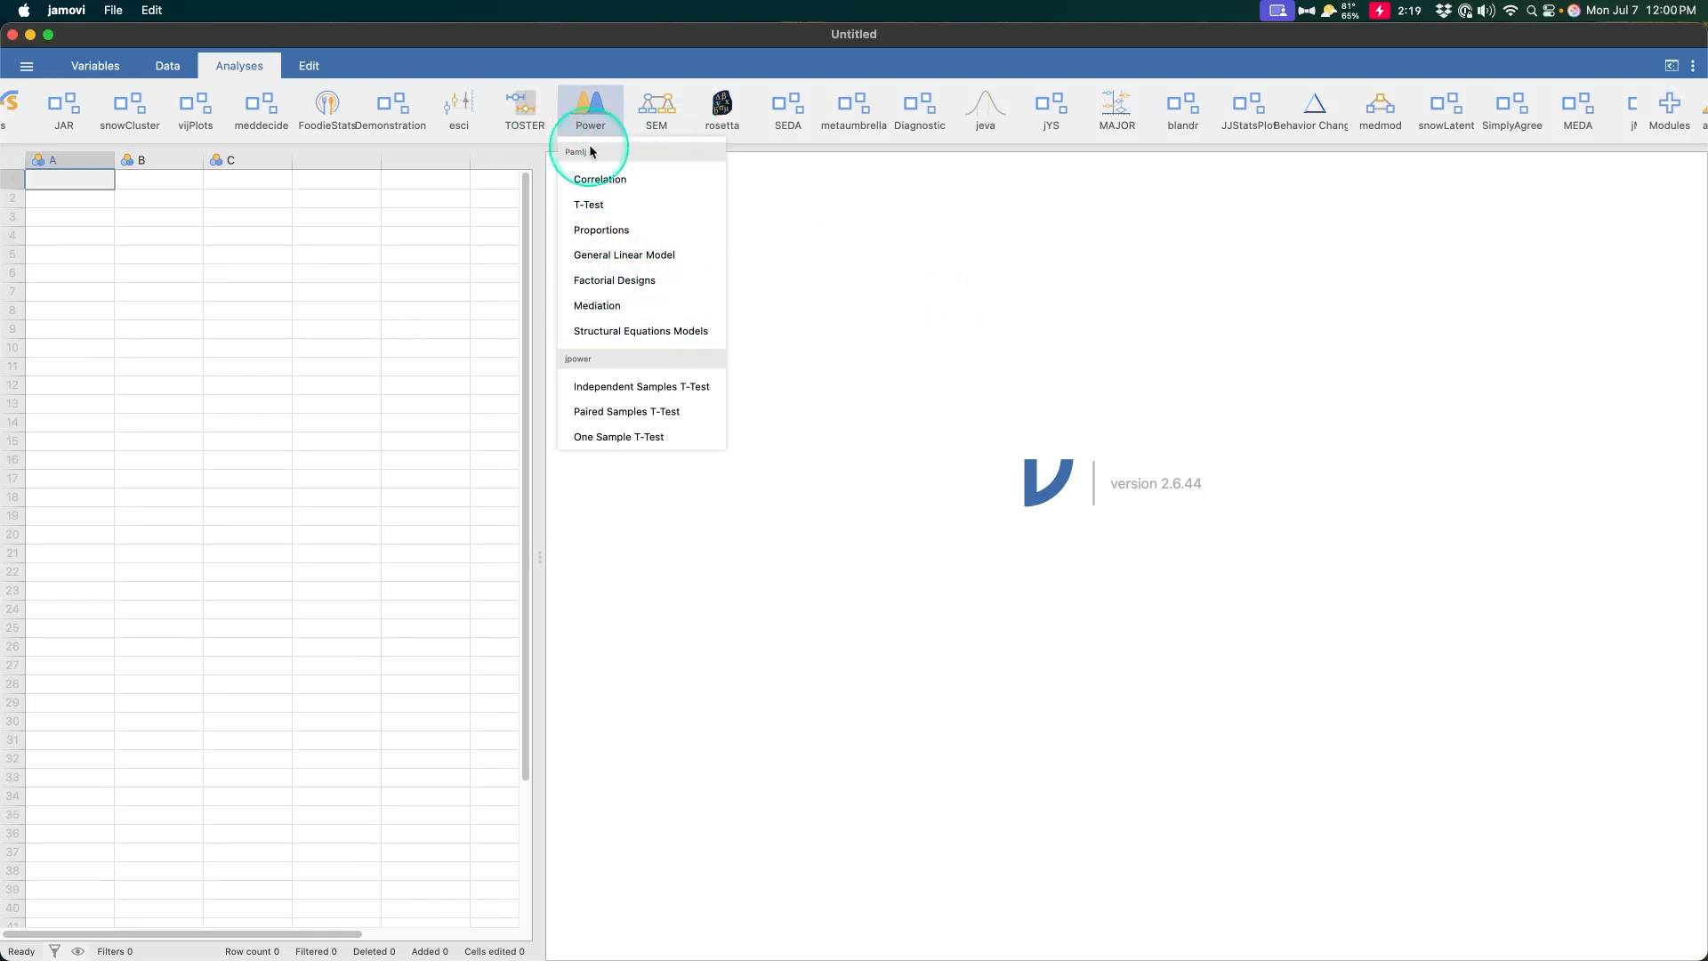
click(1641, 105)
click(1586, 140)
click(735, 242)
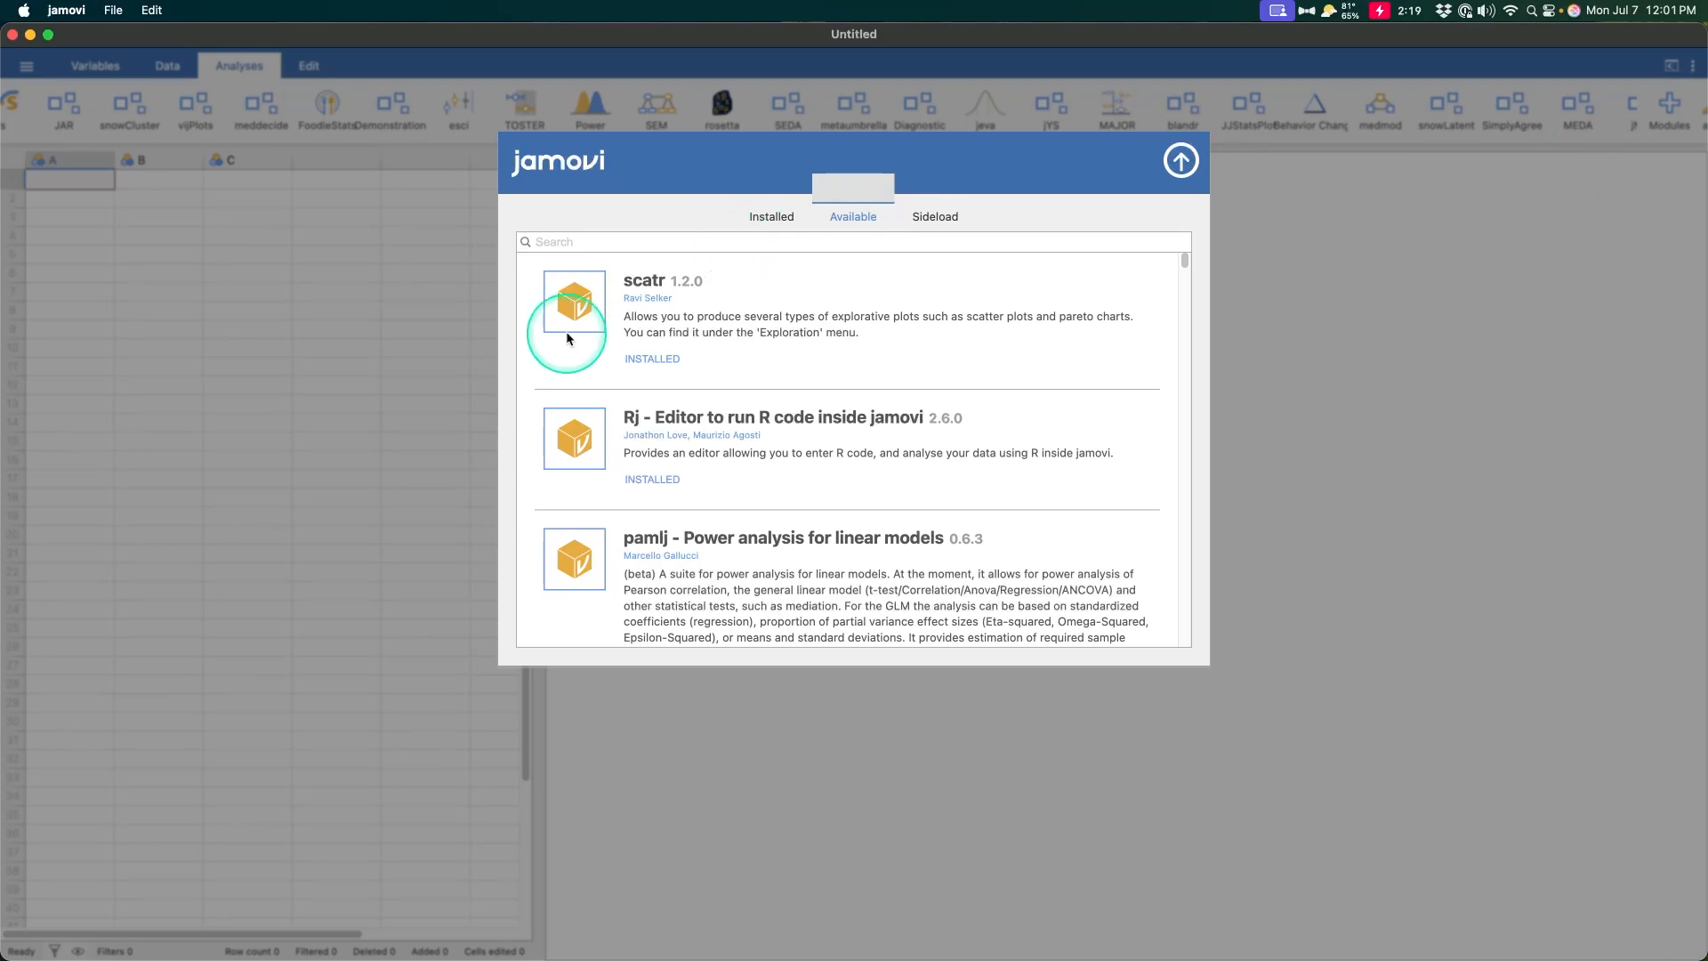
text(pam)
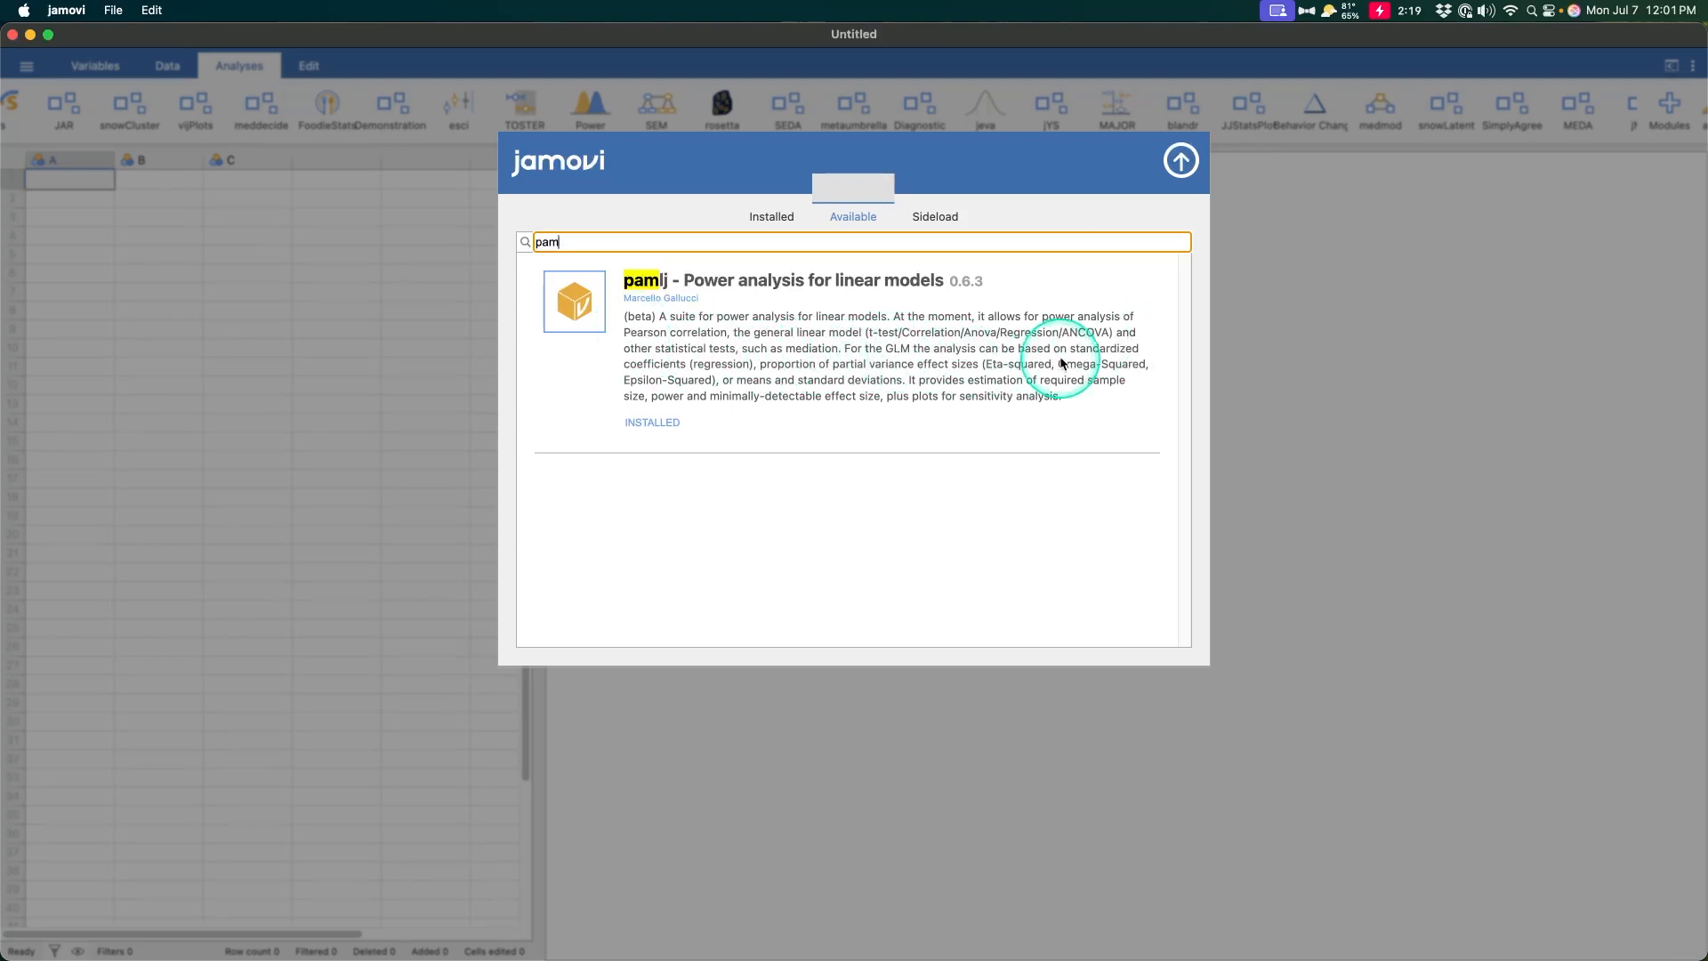
Examine the description of the pamlj power analysis module and close the module library
key(ctrl+alt+m)
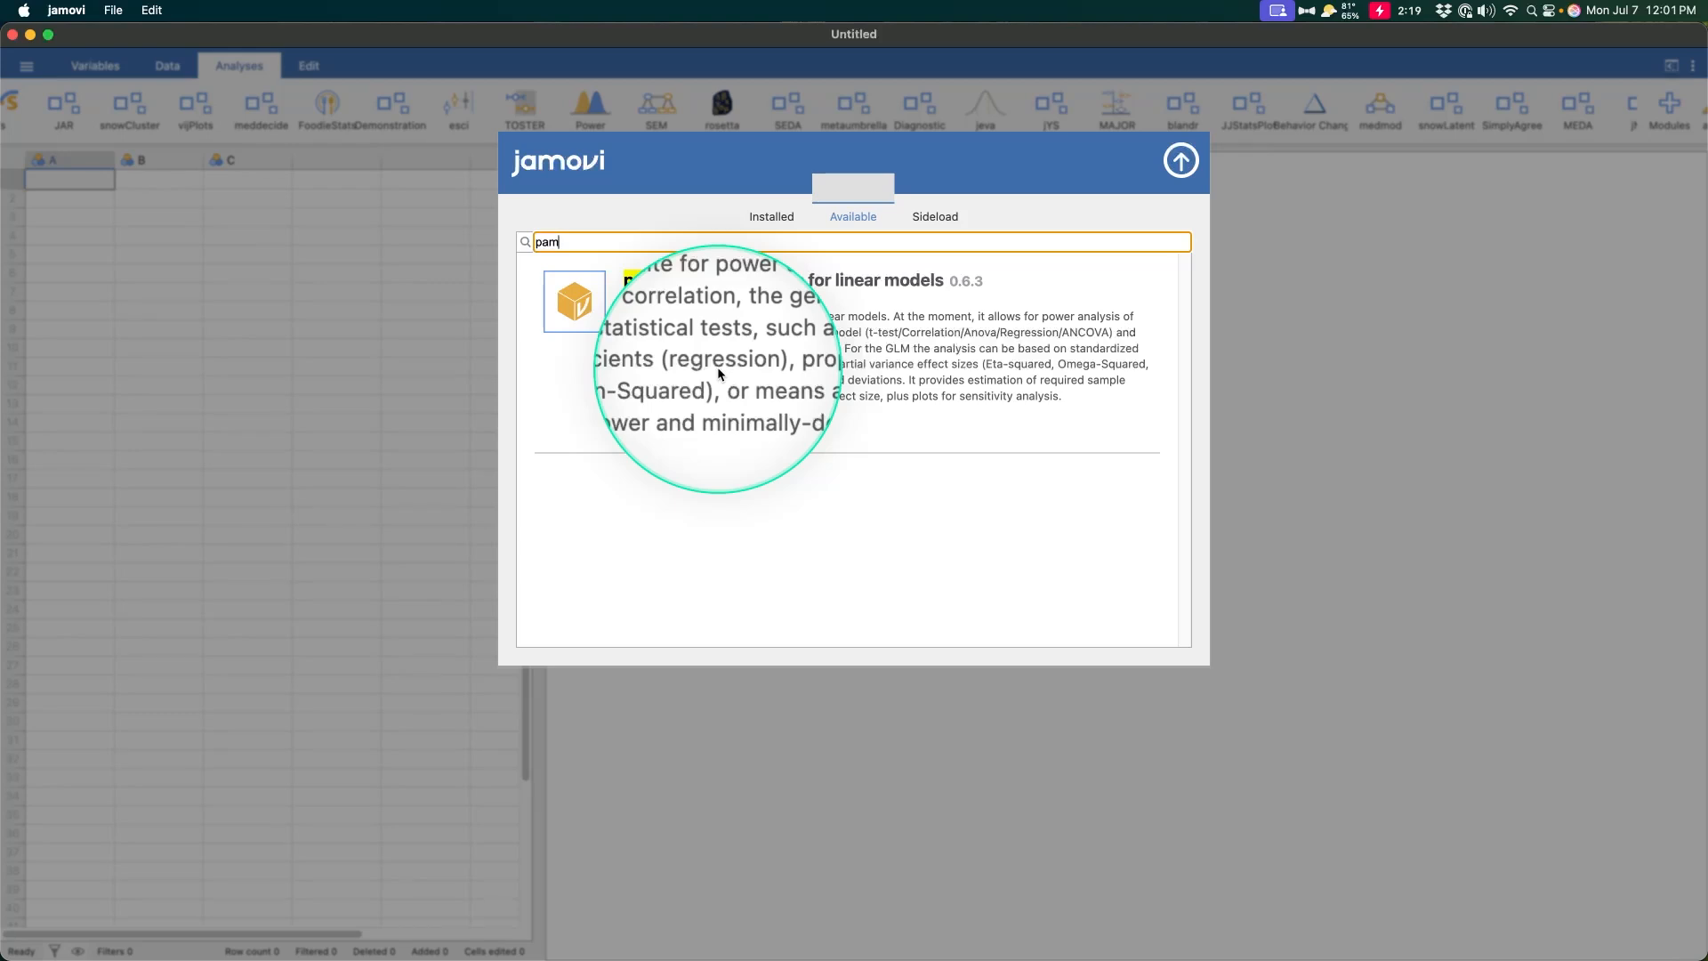
key(ctrl+alt+m)
key(ctrl+alt+m)
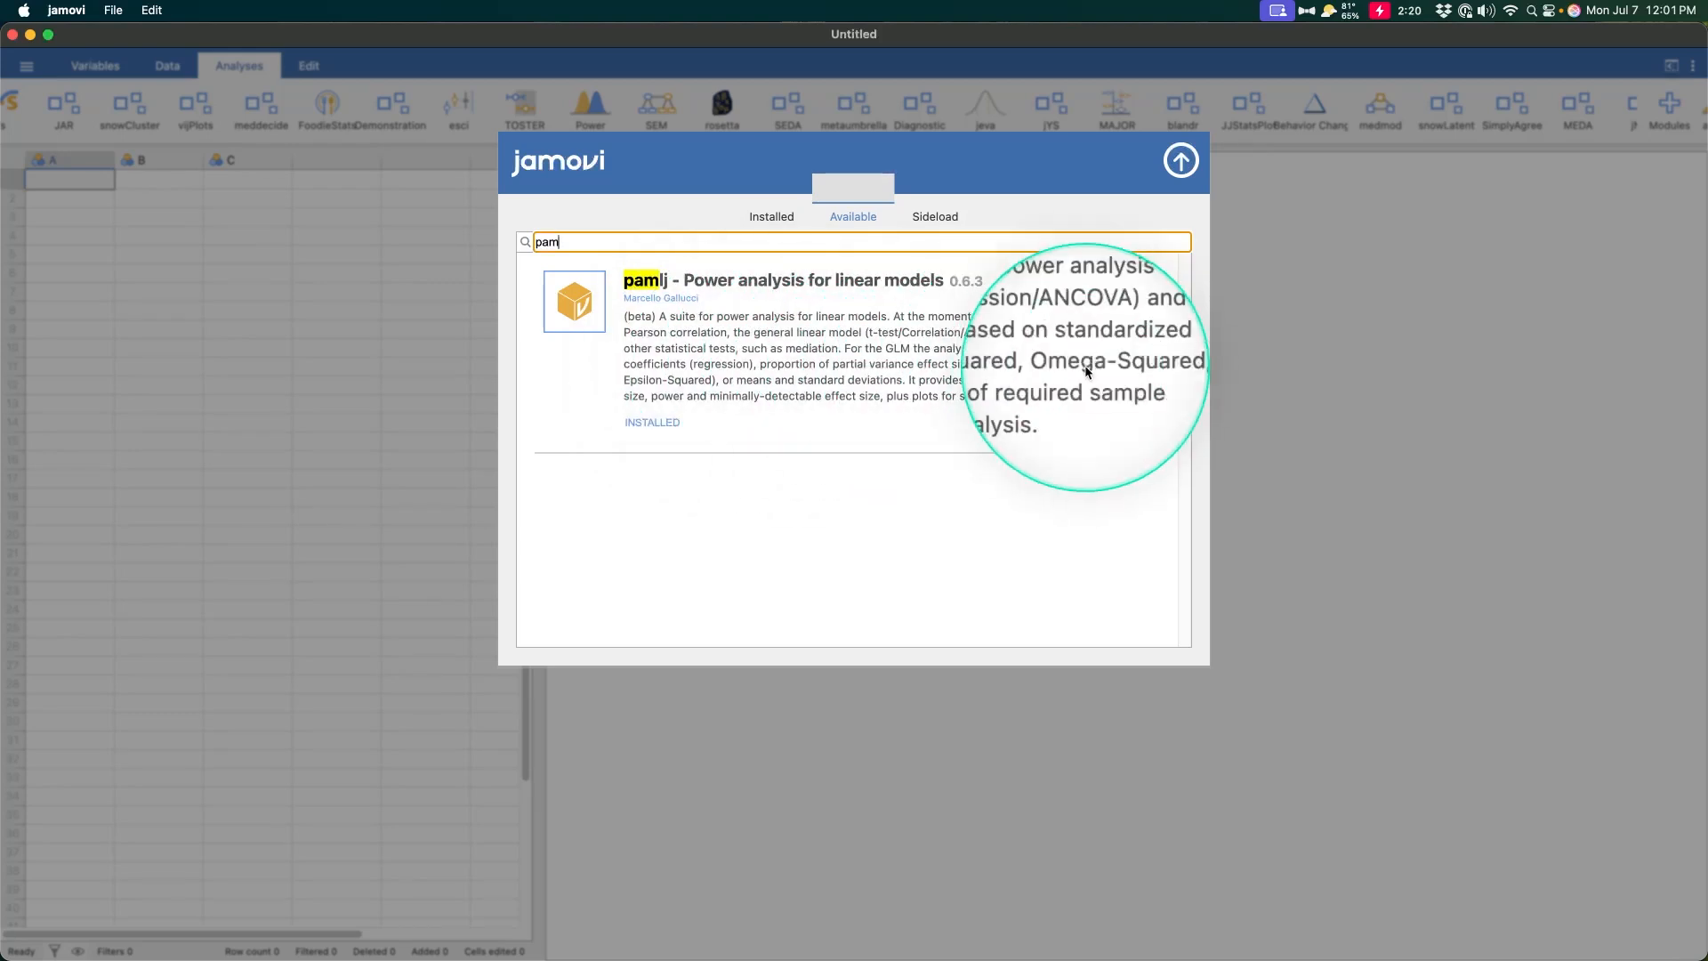
key(ctrl+alt+m)
key(ctrl+alt+m)
key(ctrl+alt+m)
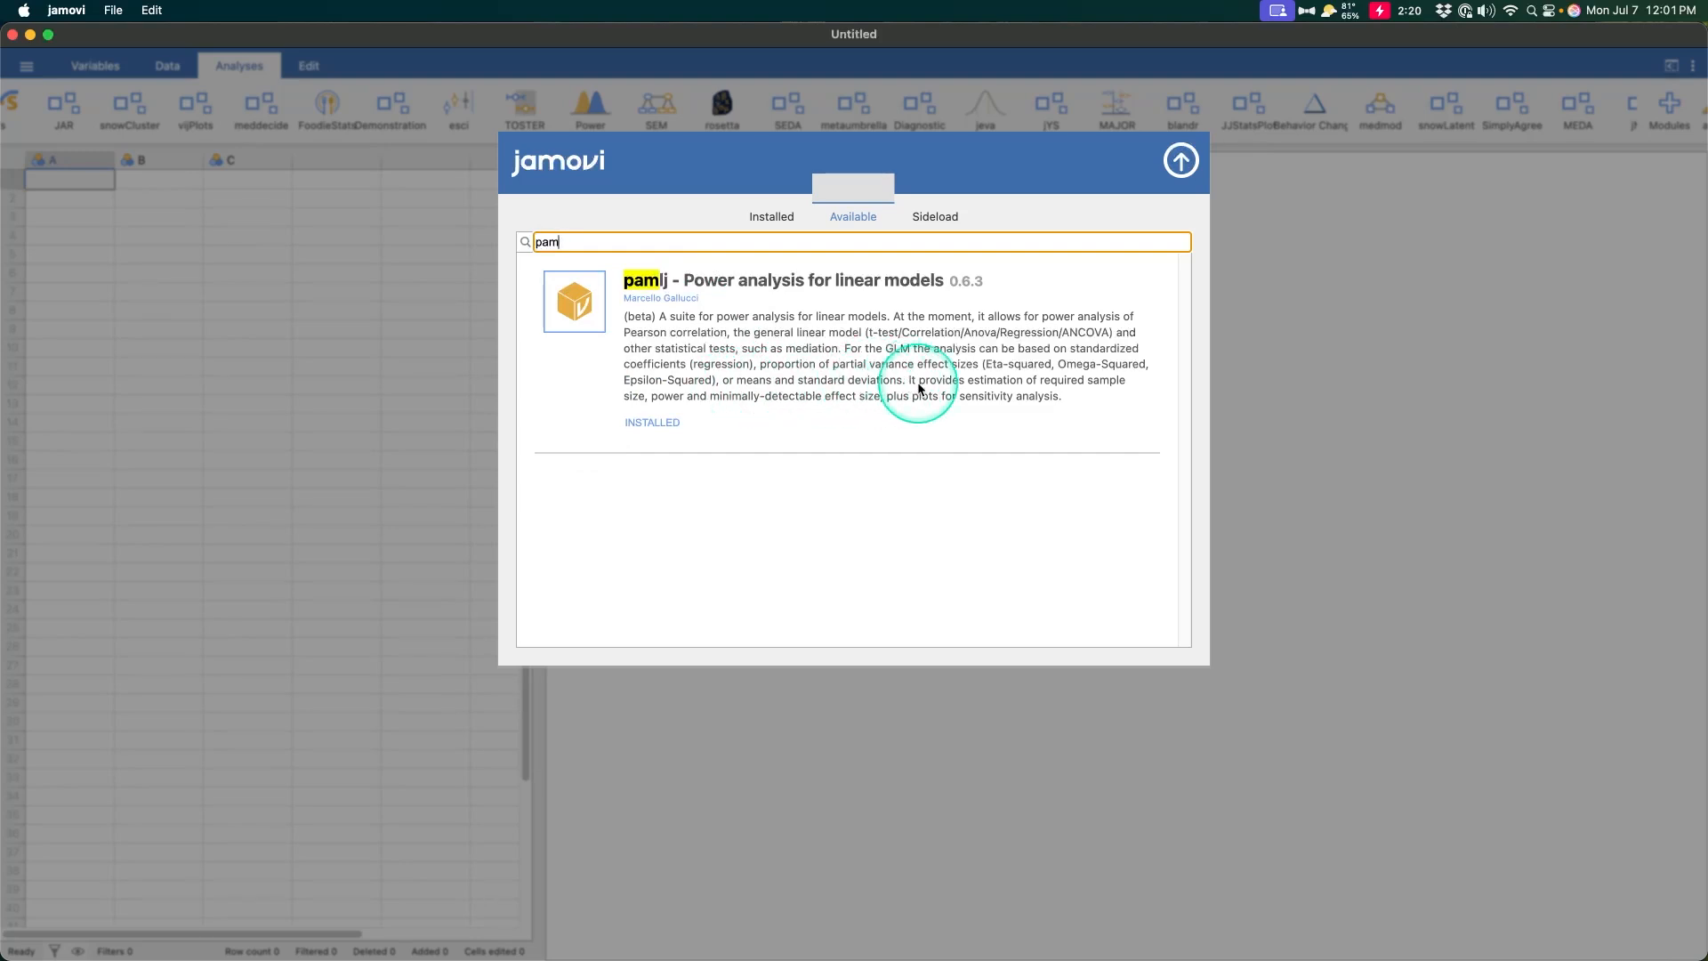
key(ctrl+alt+m)
key(ctrl+alt+m)
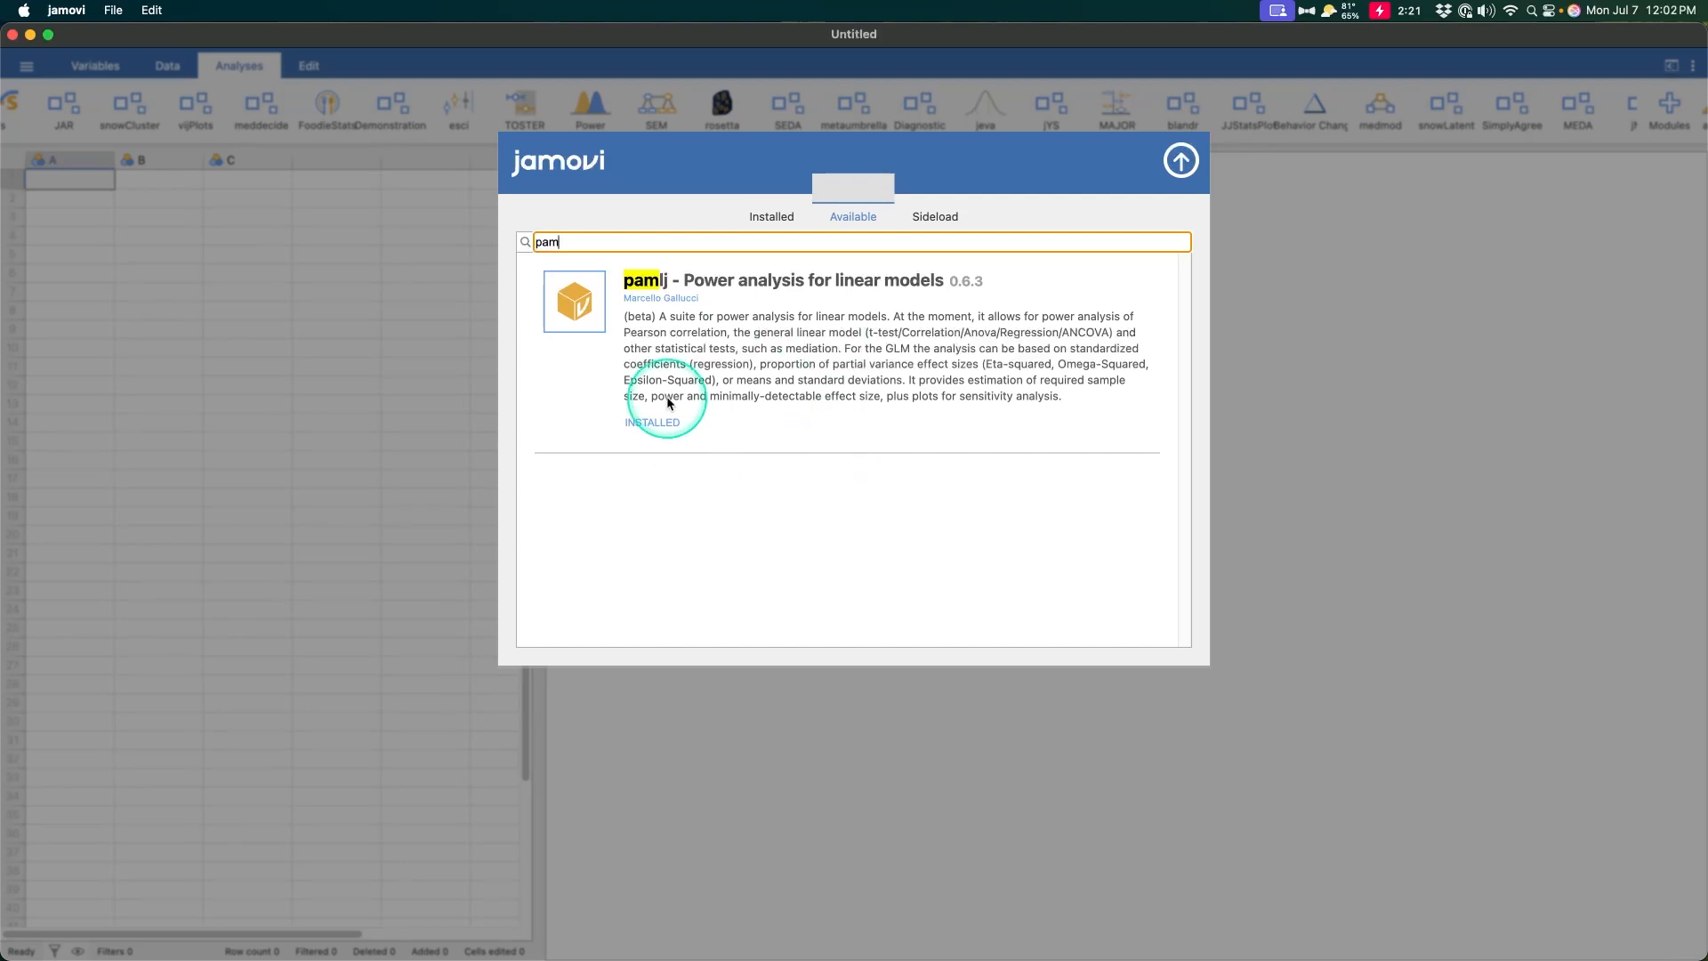
click(1180, 165)
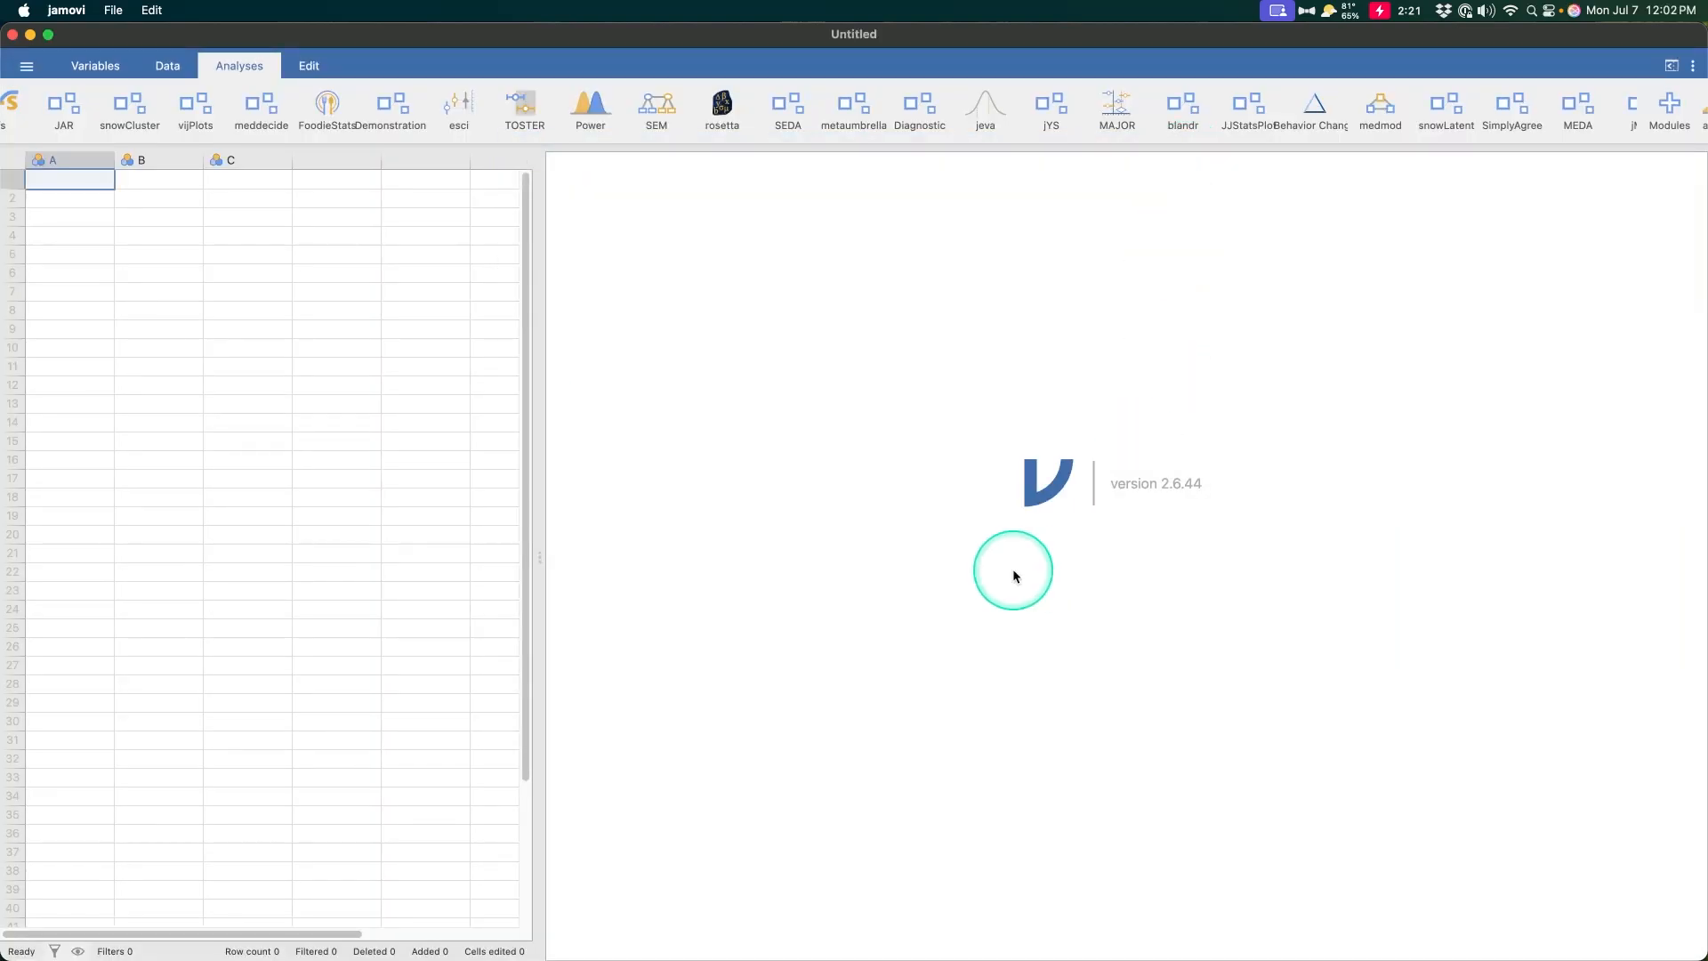
Add a Pamlj Correlation power analysis, expand its Info section and look at the available Calculate options
click(589, 107)
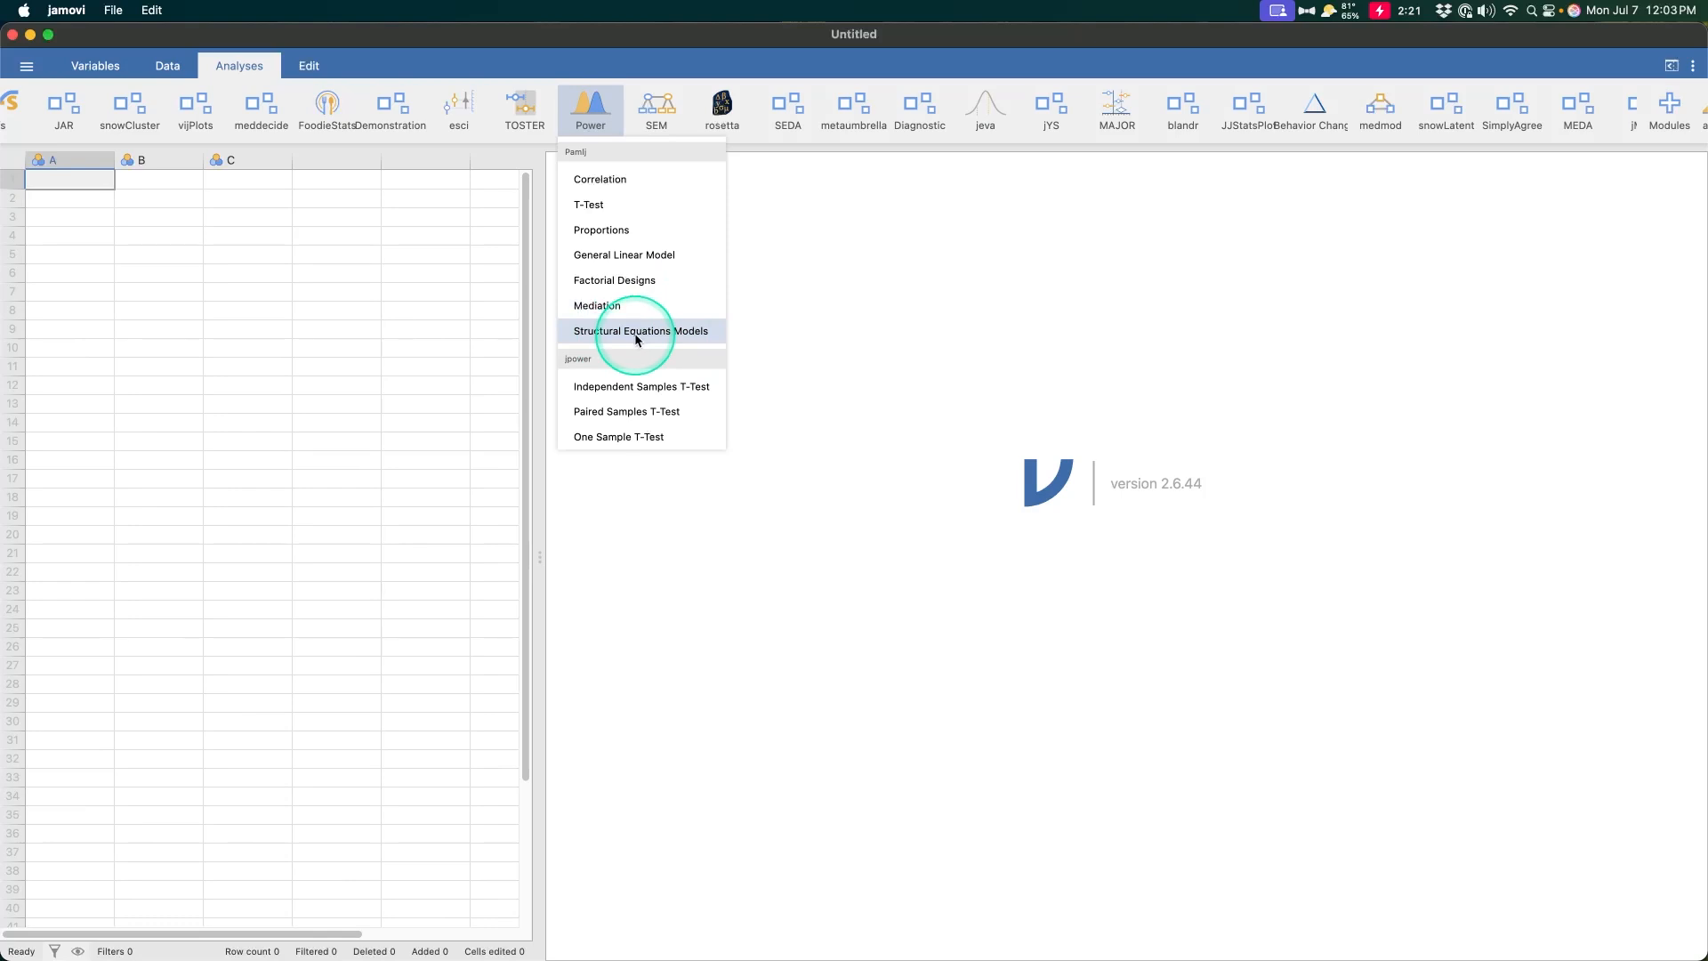
click(617, 190)
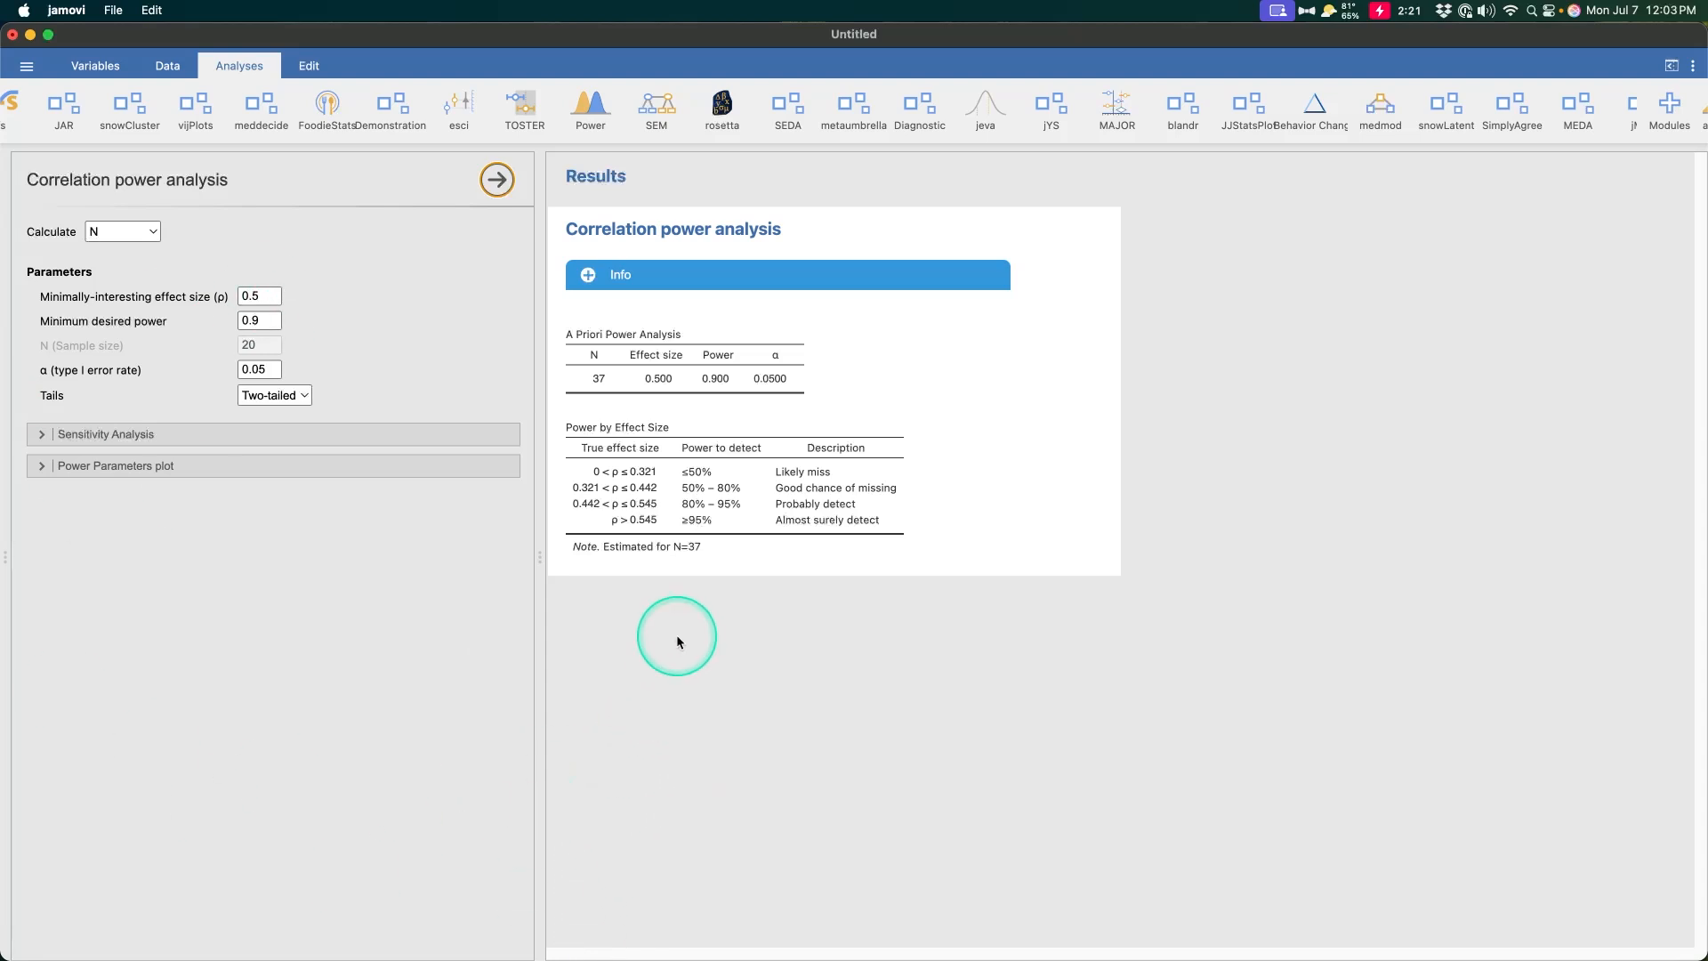
click(620, 279)
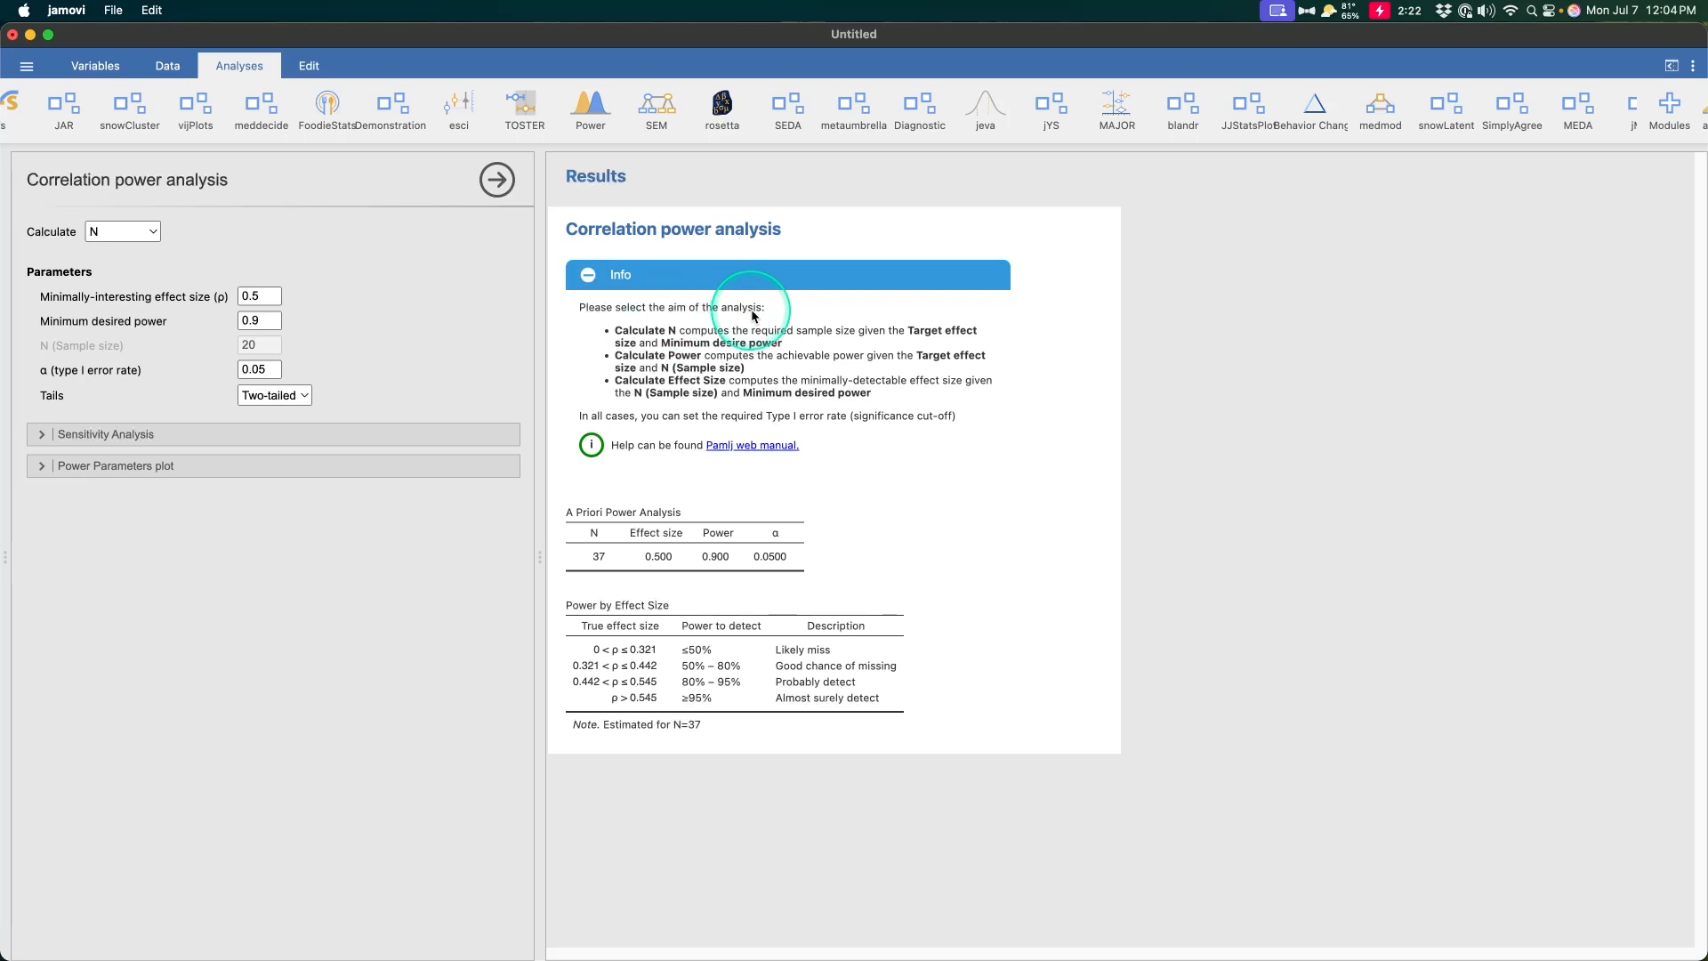
click(142, 231)
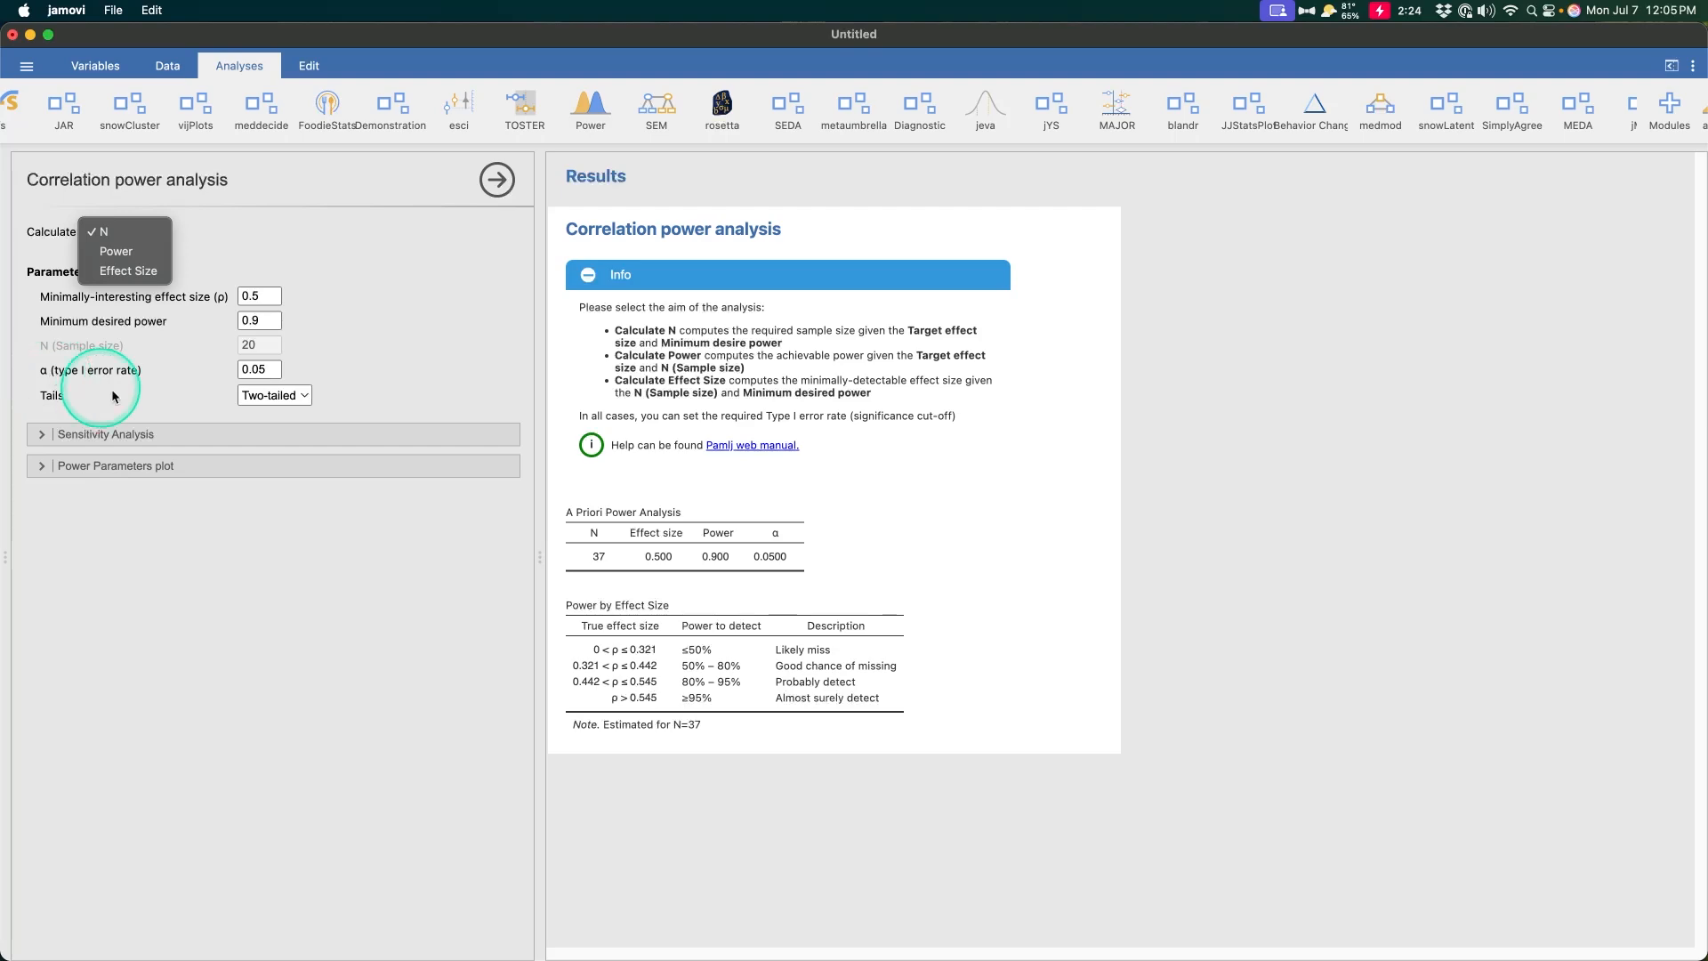
Open the Pamlj web manual in the browser and go to its Correlation help page
click(786, 450)
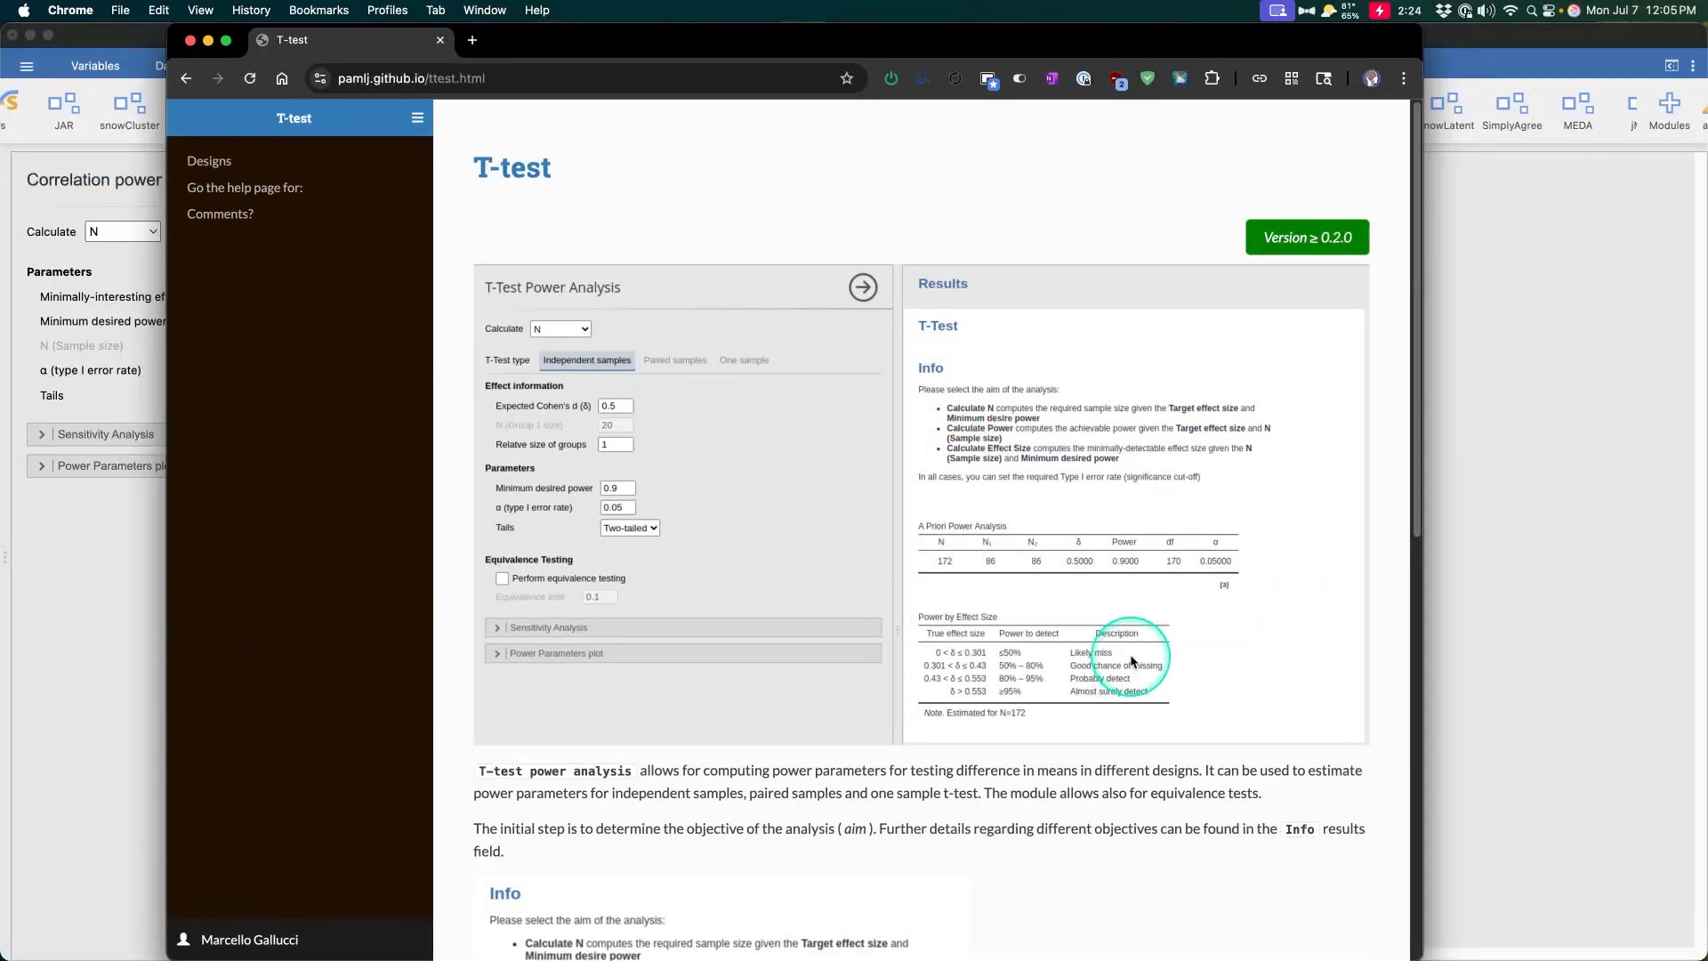
click(417, 118)
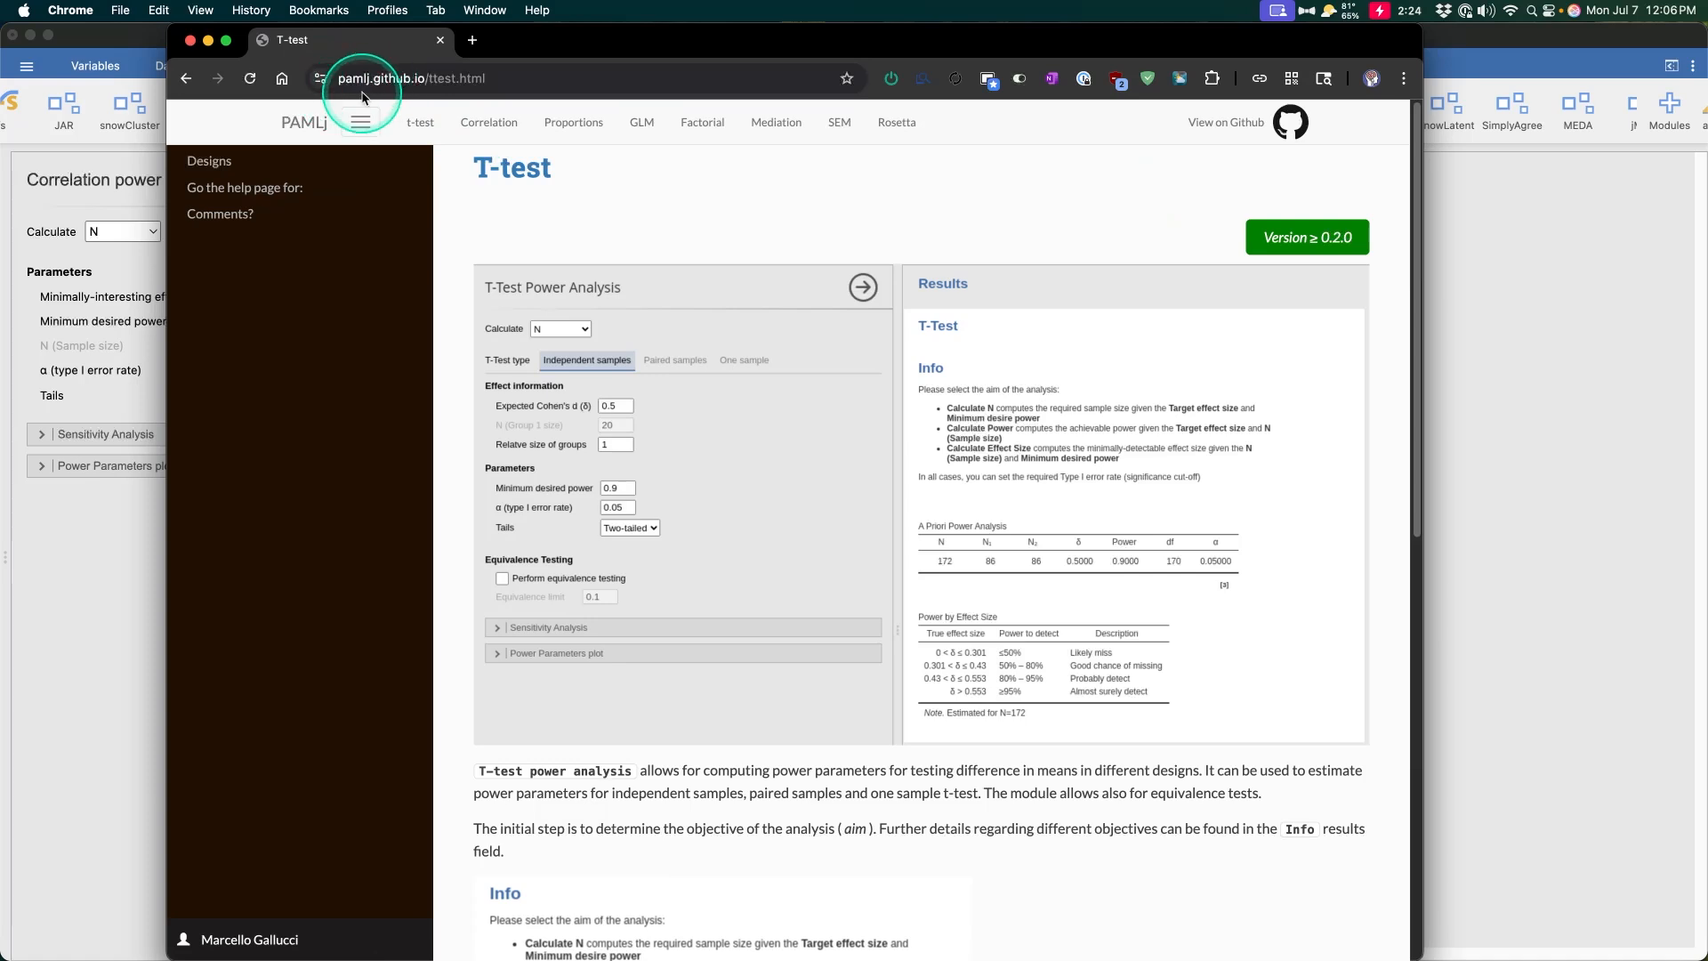
click(537, 323)
click(1408, 177)
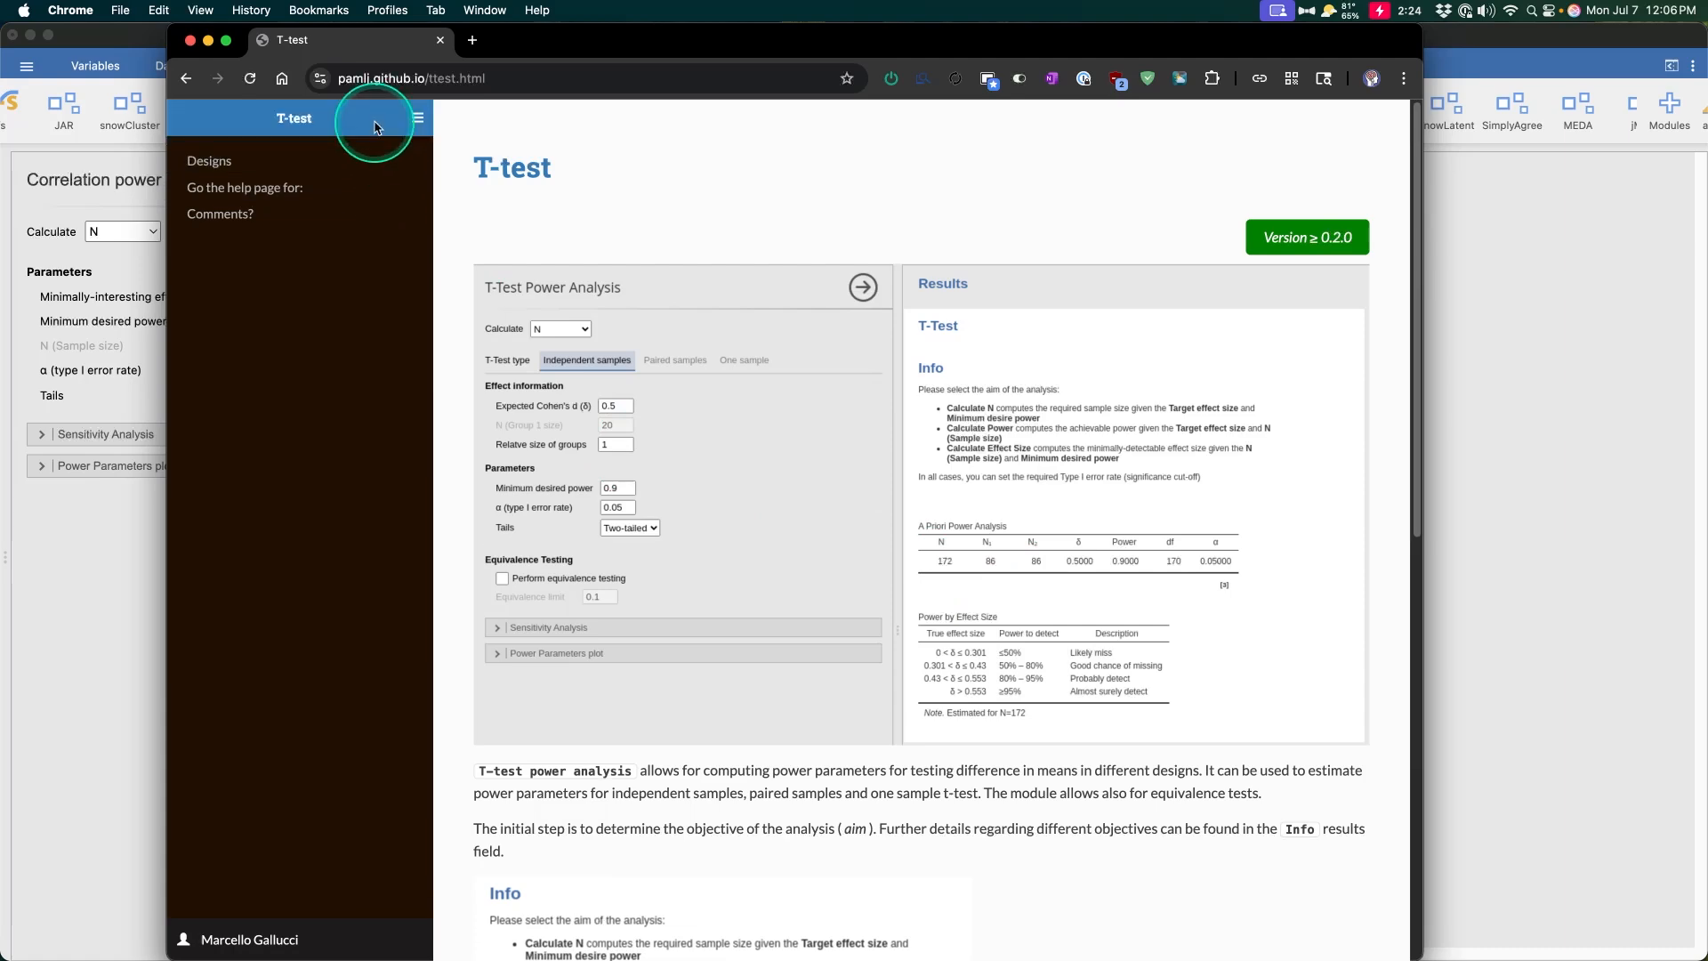
click(478, 124)
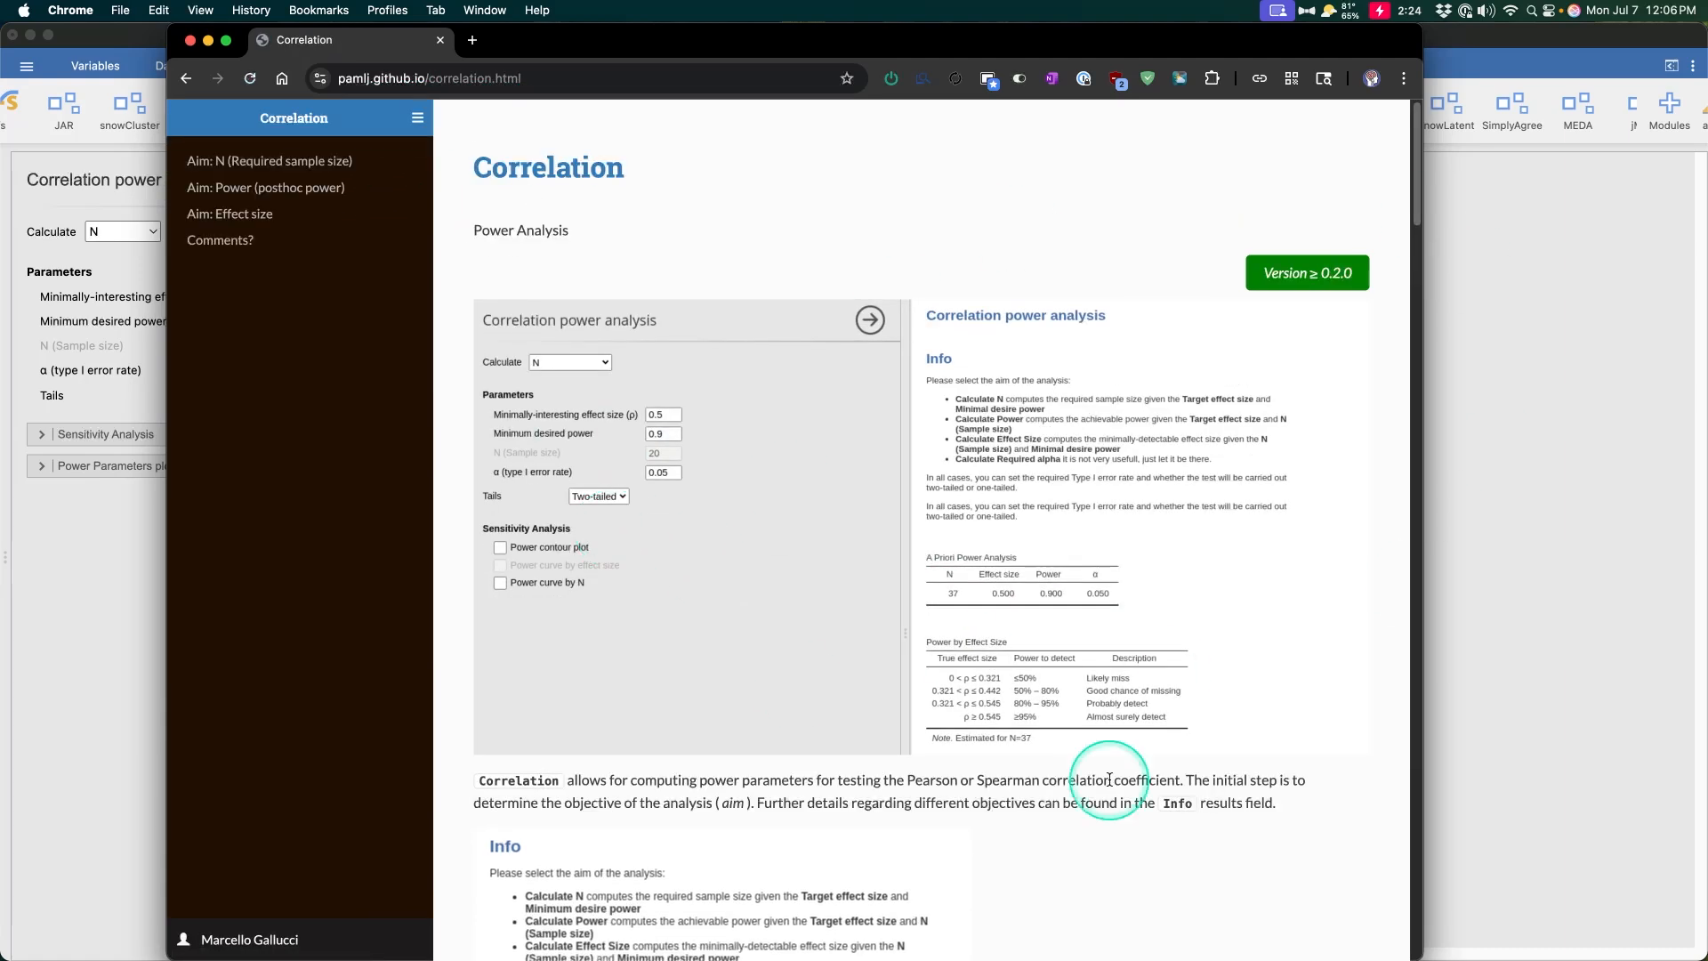
Examine the Correlation help page's sections on required sample size, post-hoc power, effect size, sensitivity plots and references
scroll(1098, 499, down, 8)
scroll(867, 293, down, 5)
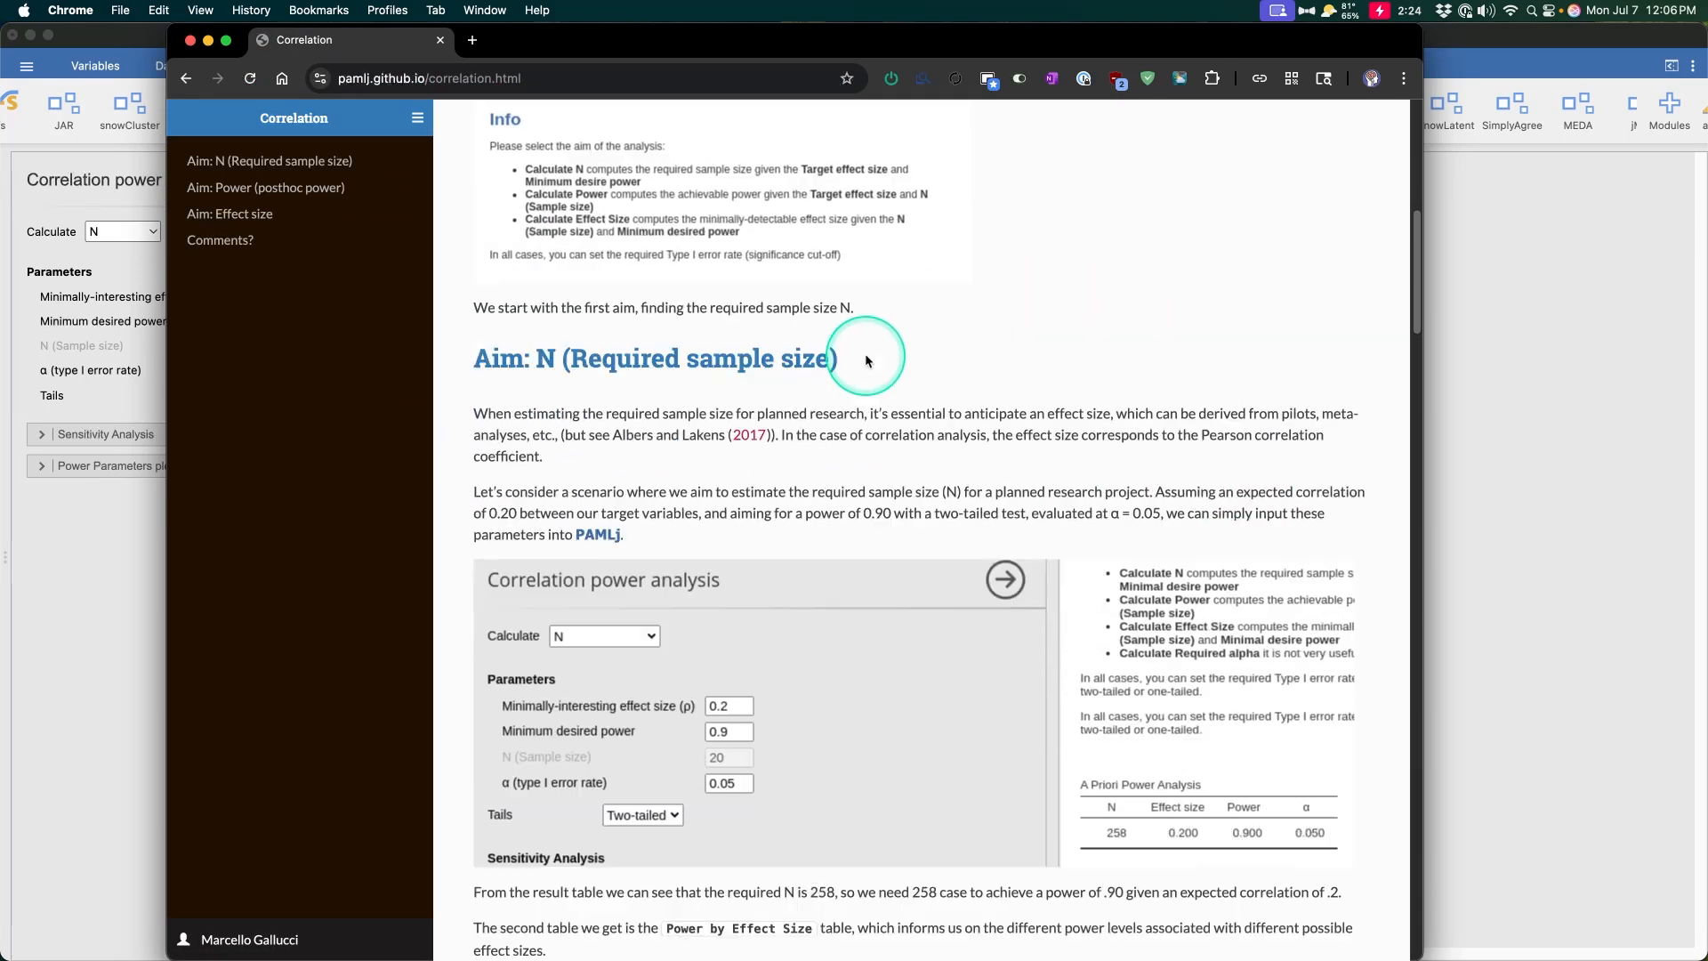
scroll(1209, 583, down, 2)
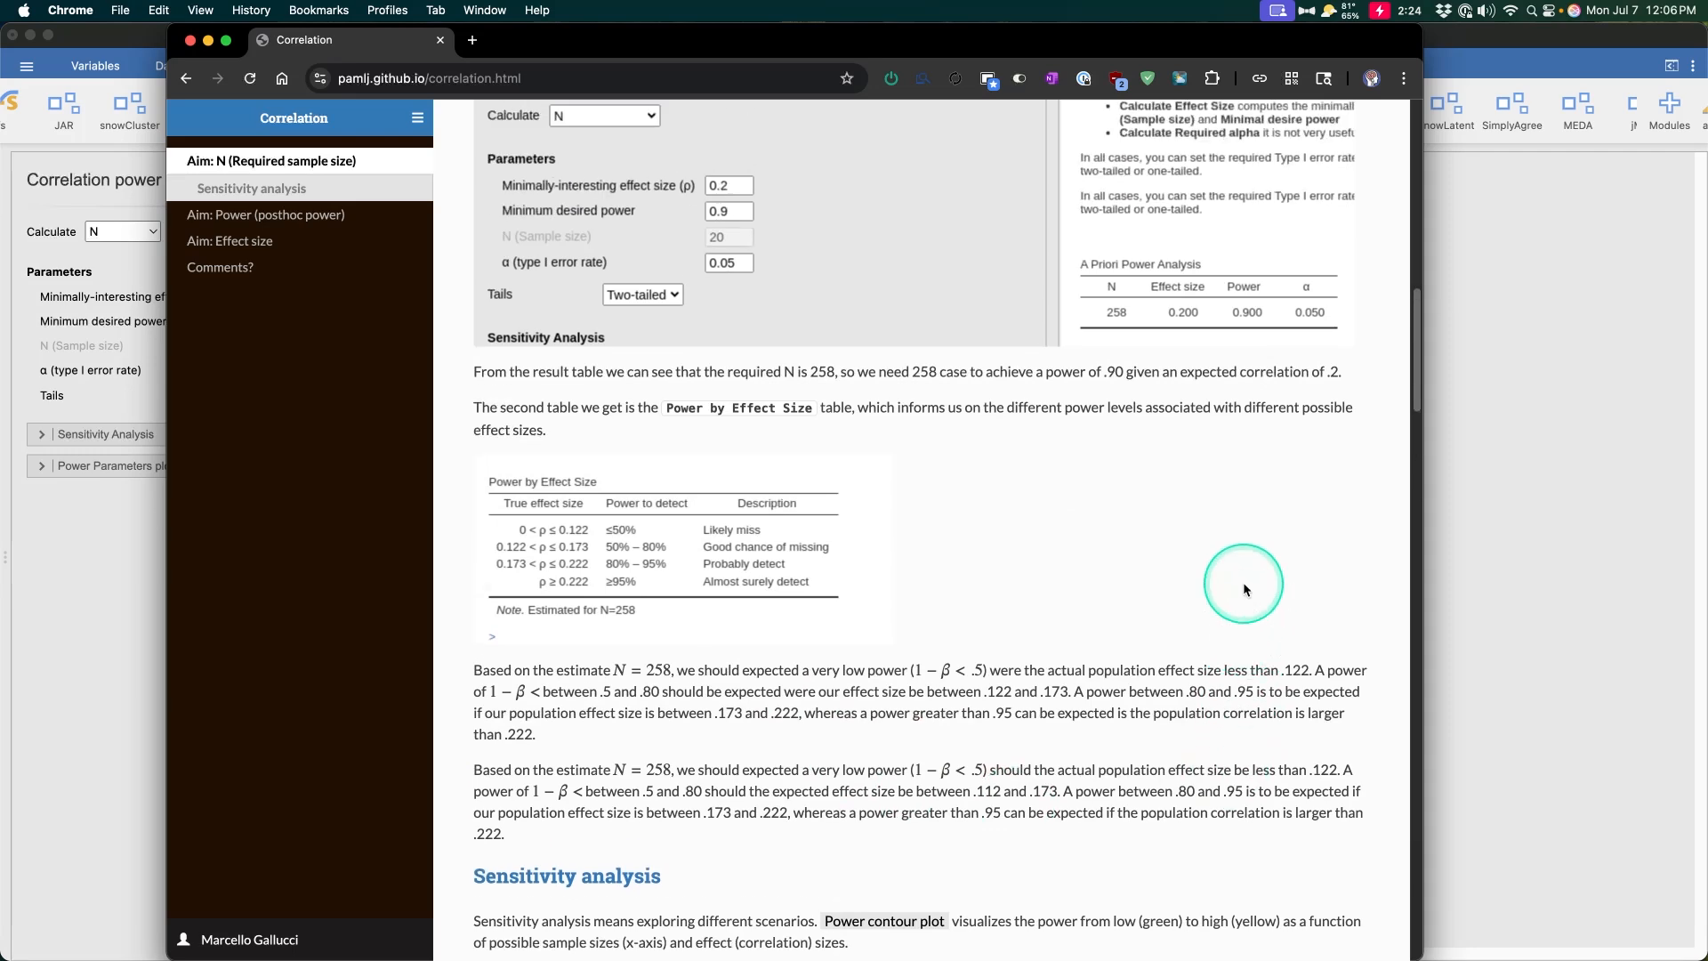
scroll(1227, 587, up, 2)
scroll(1245, 594, down, 2)
scroll(1248, 596, up, 4)
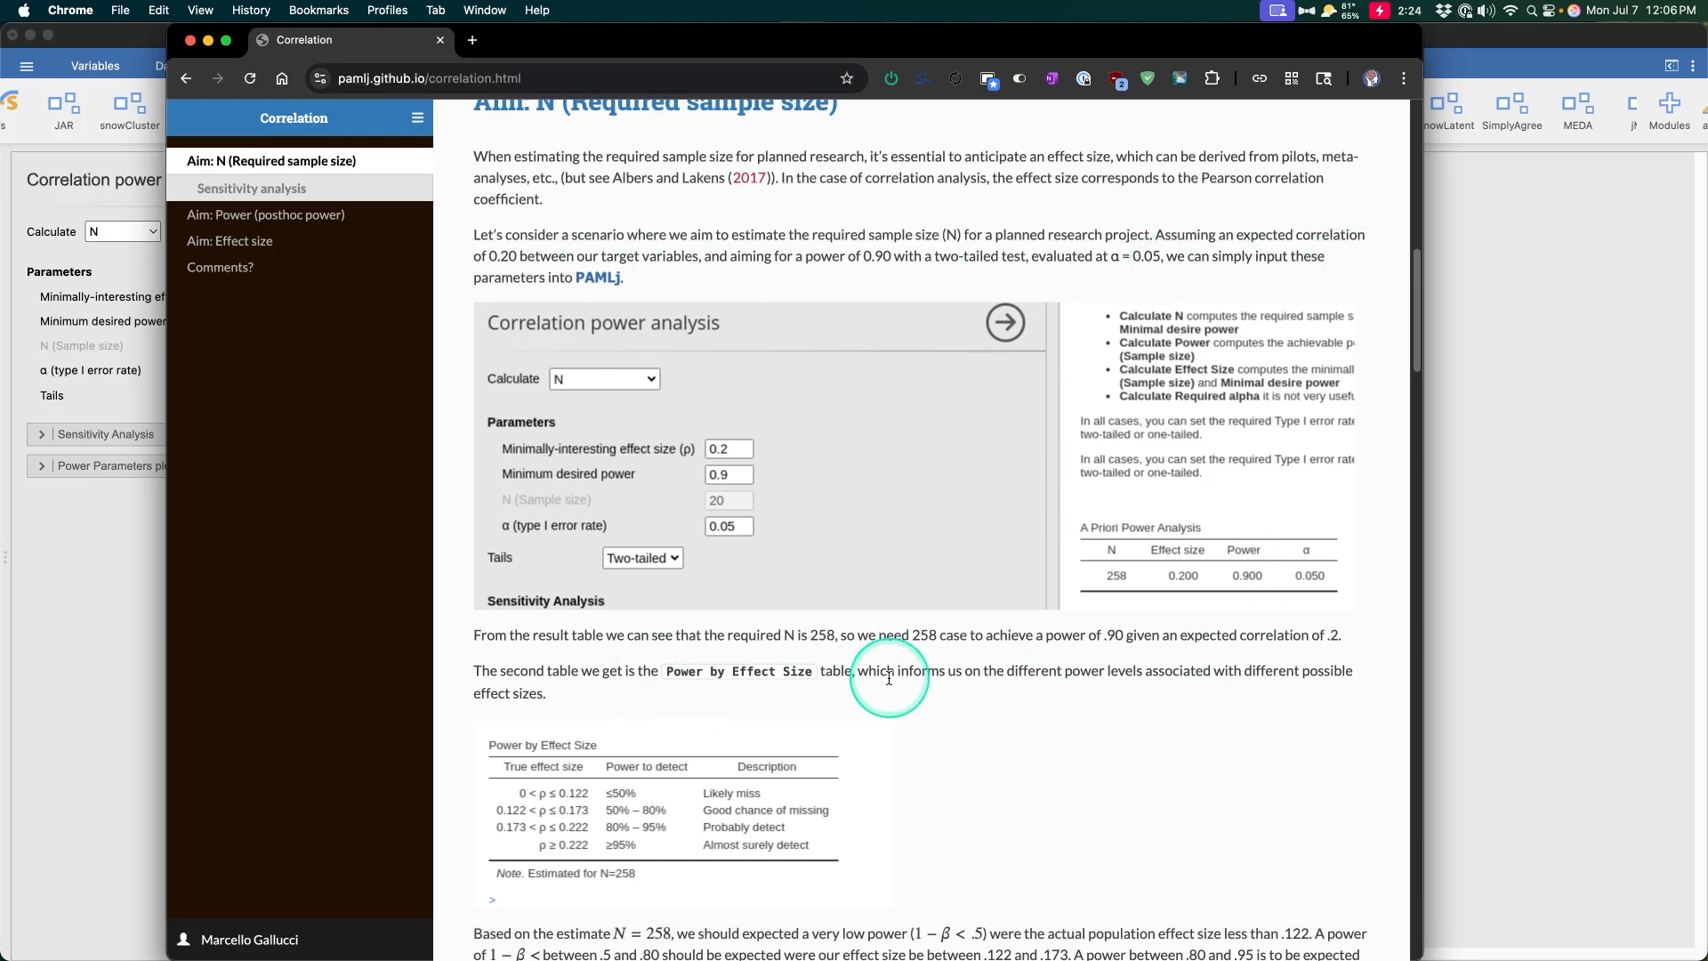
scroll(1036, 673, down, 1)
scroll(1035, 673, down, 10)
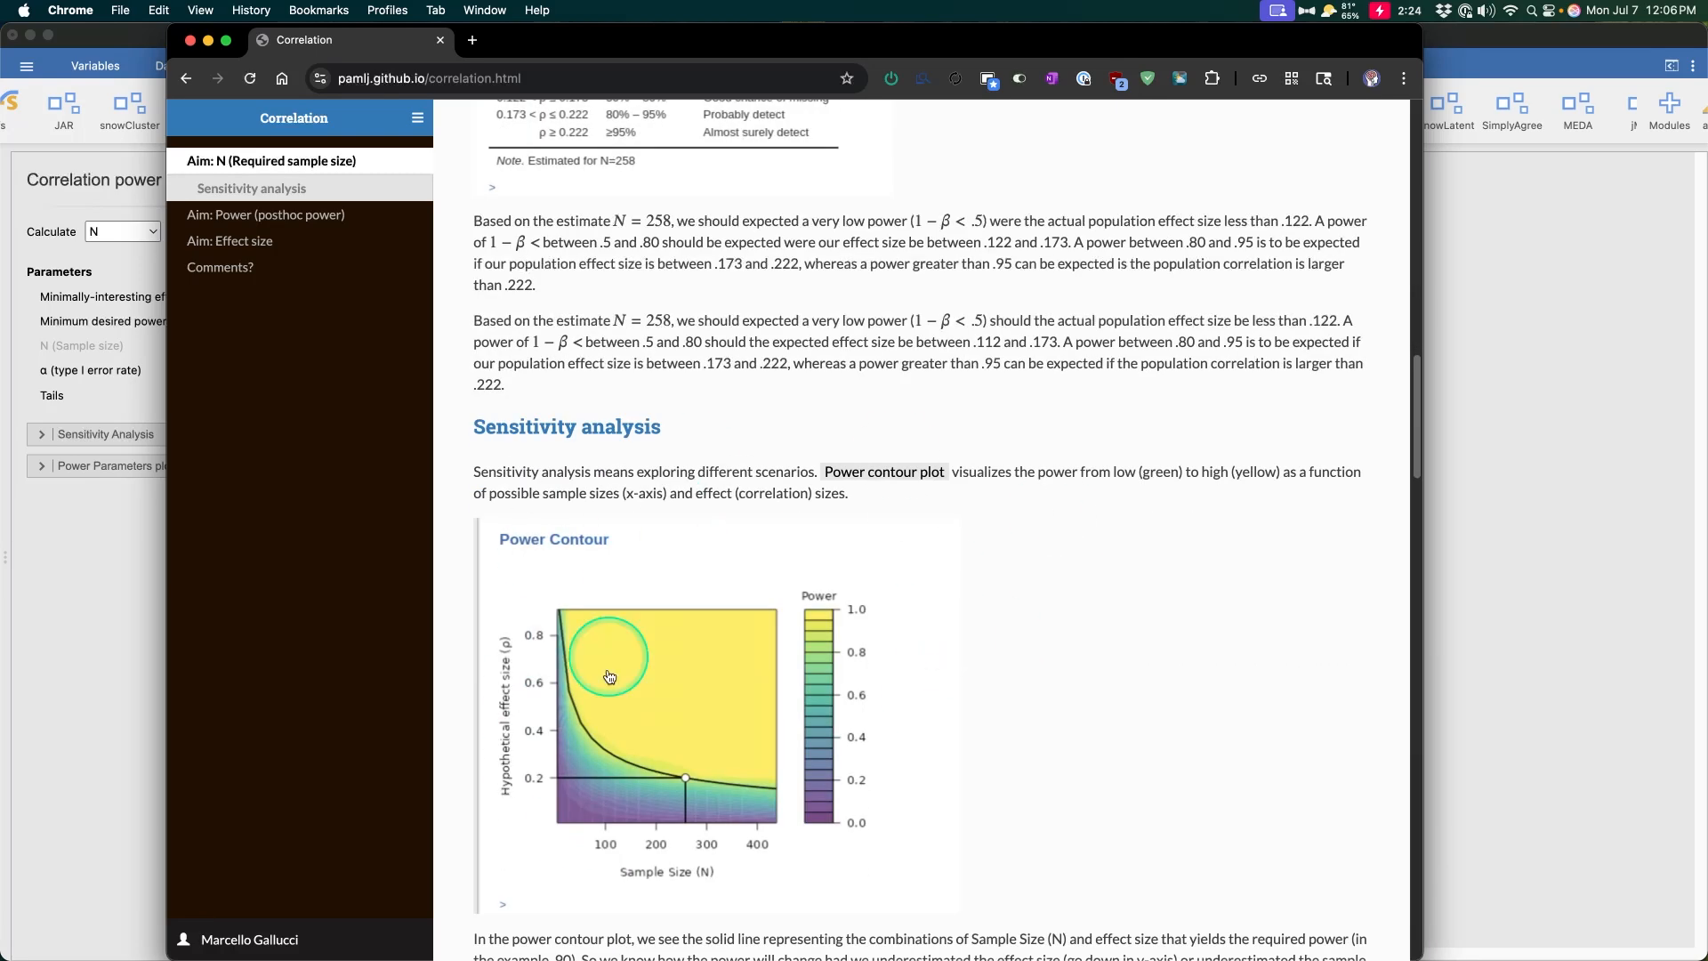
scroll(925, 559, down, 10)
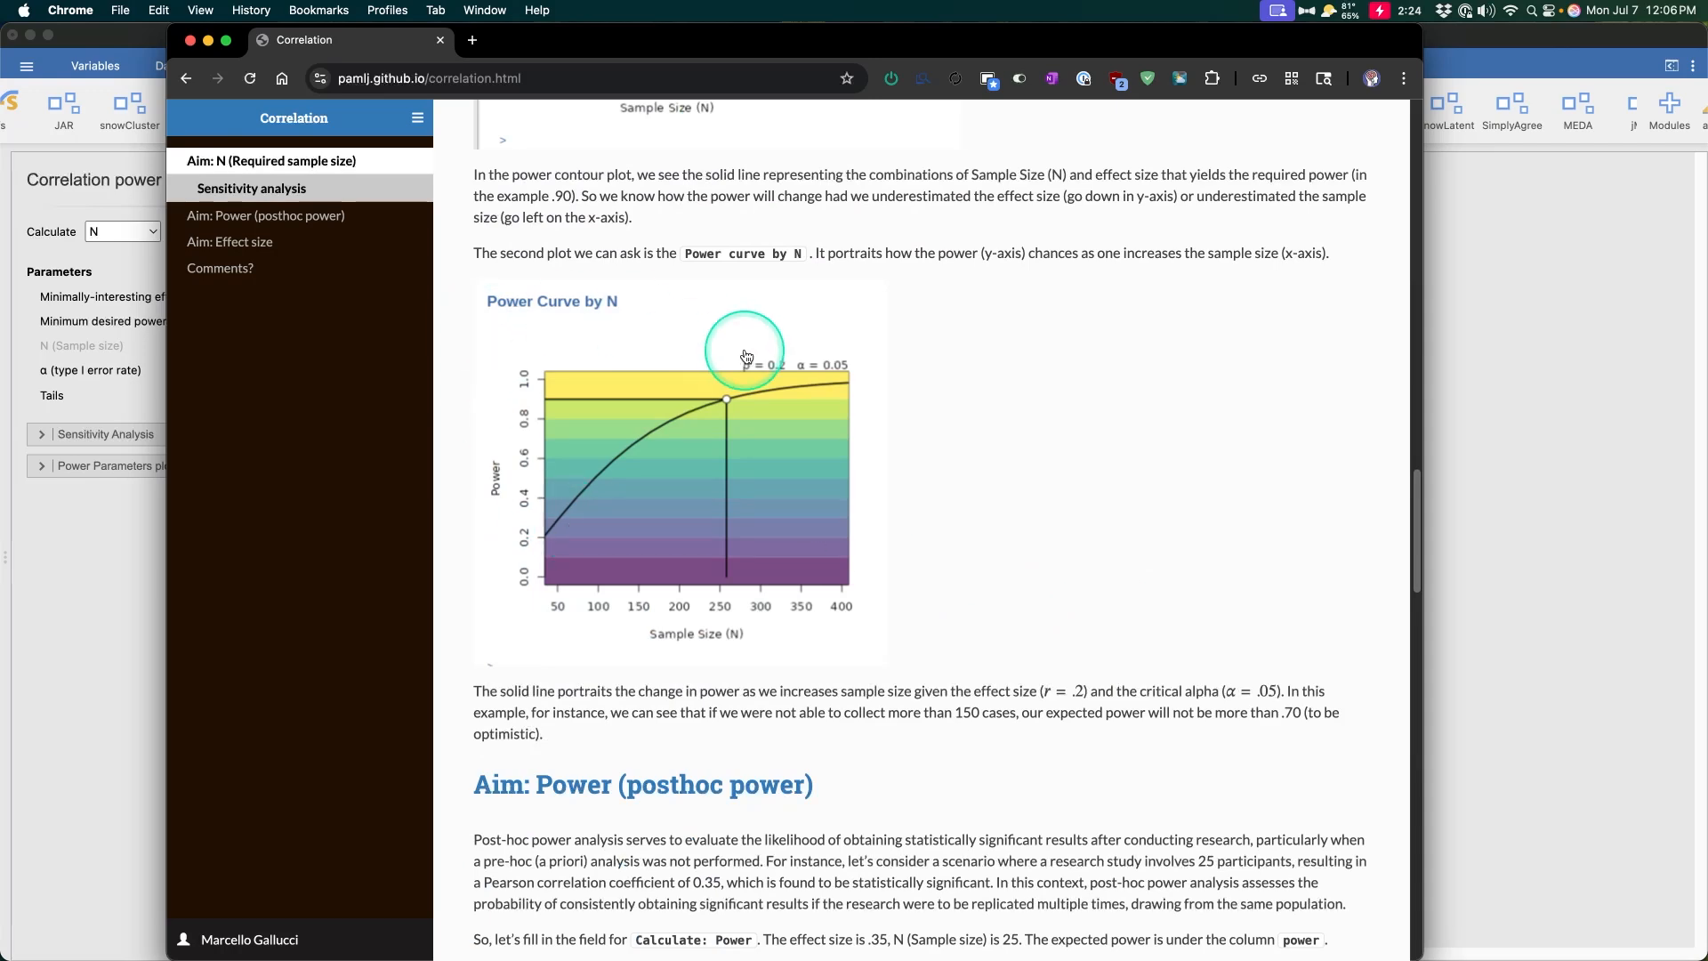
scroll(983, 553, down, 3)
scroll(1005, 315, down, 7)
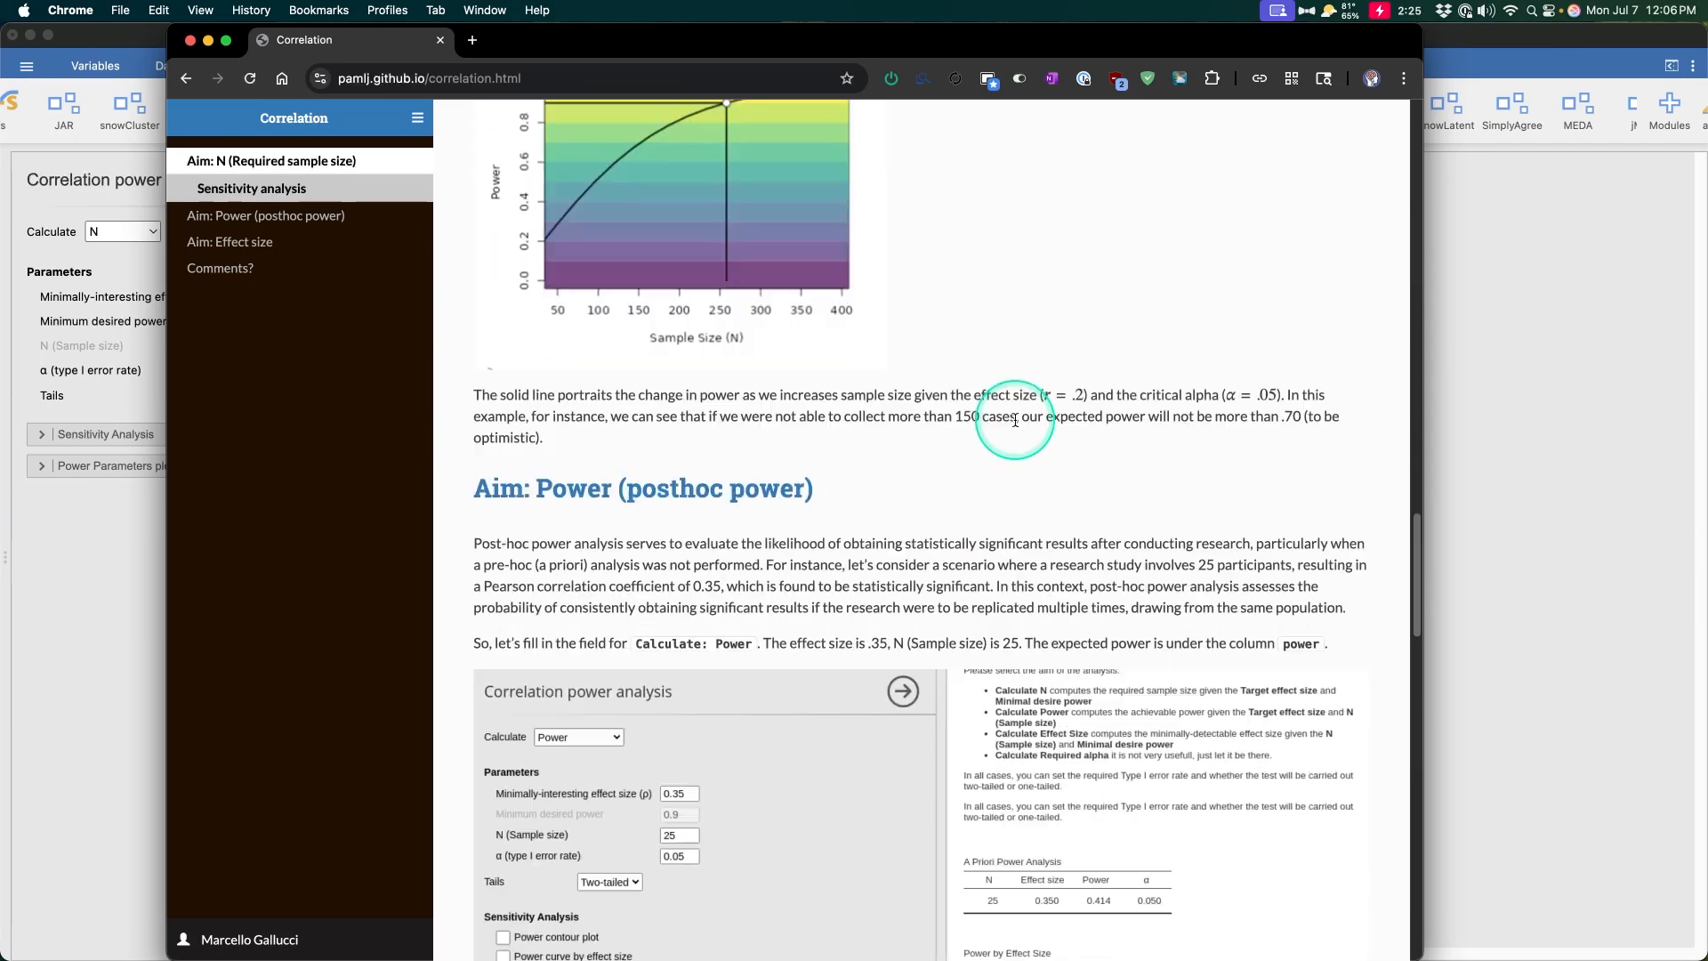
scroll(1139, 356, up, 4)
scroll(1111, 392, down, 15)
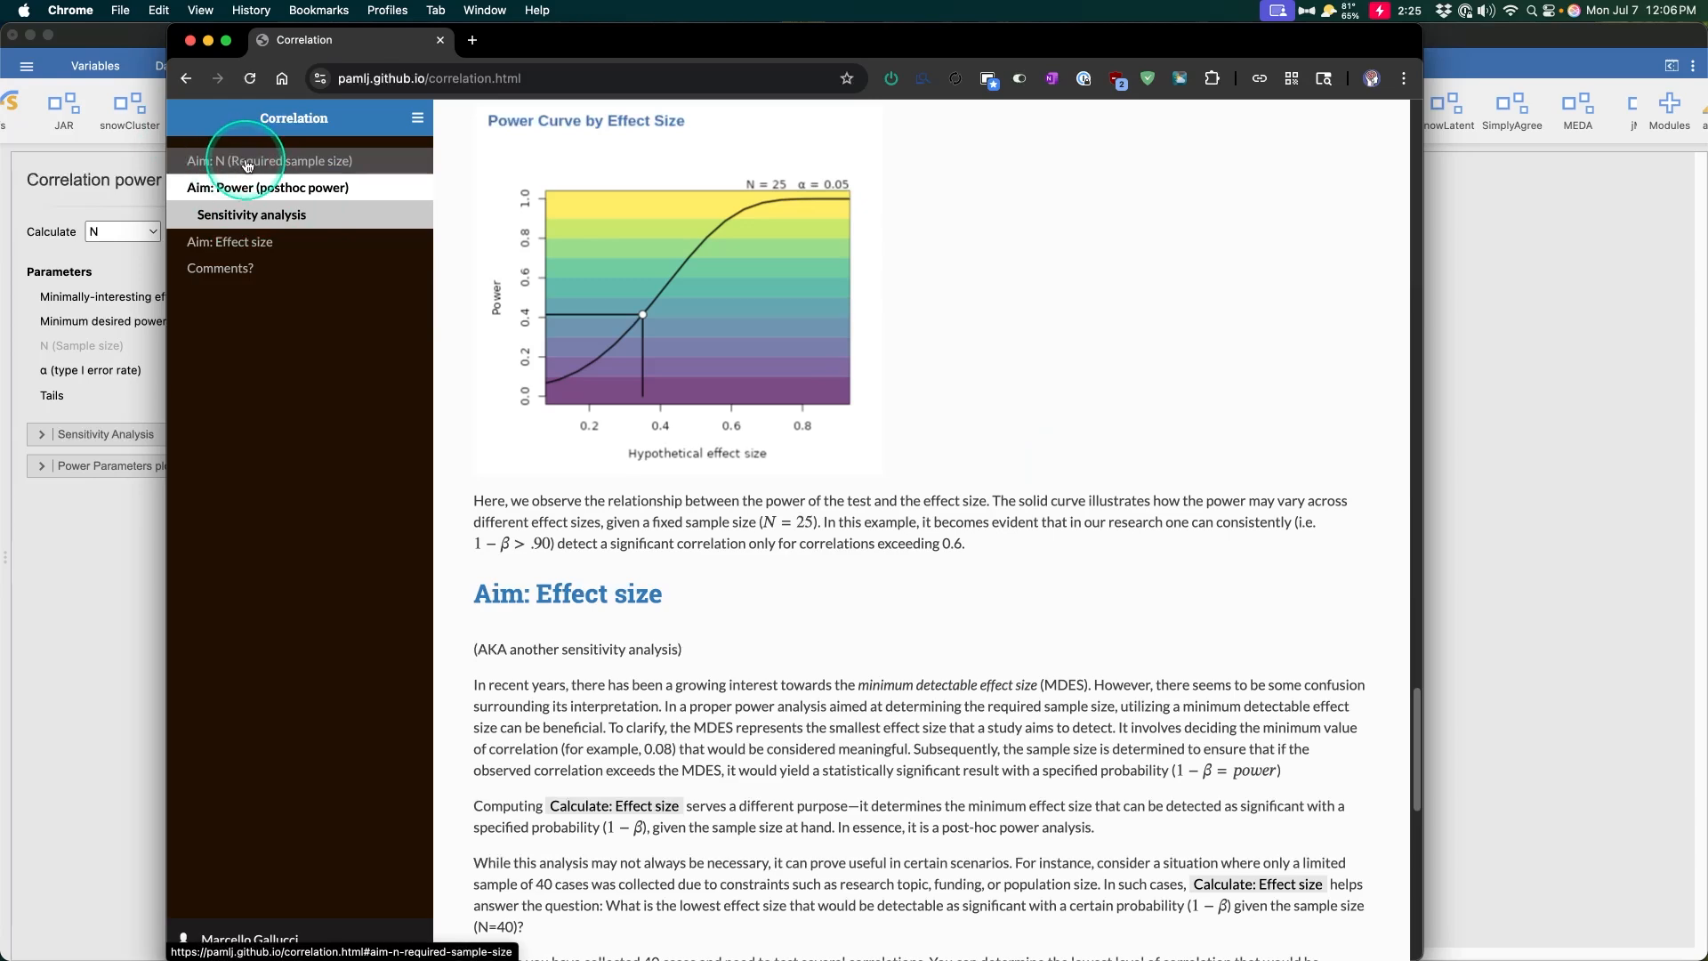
scroll(996, 445, down, 18)
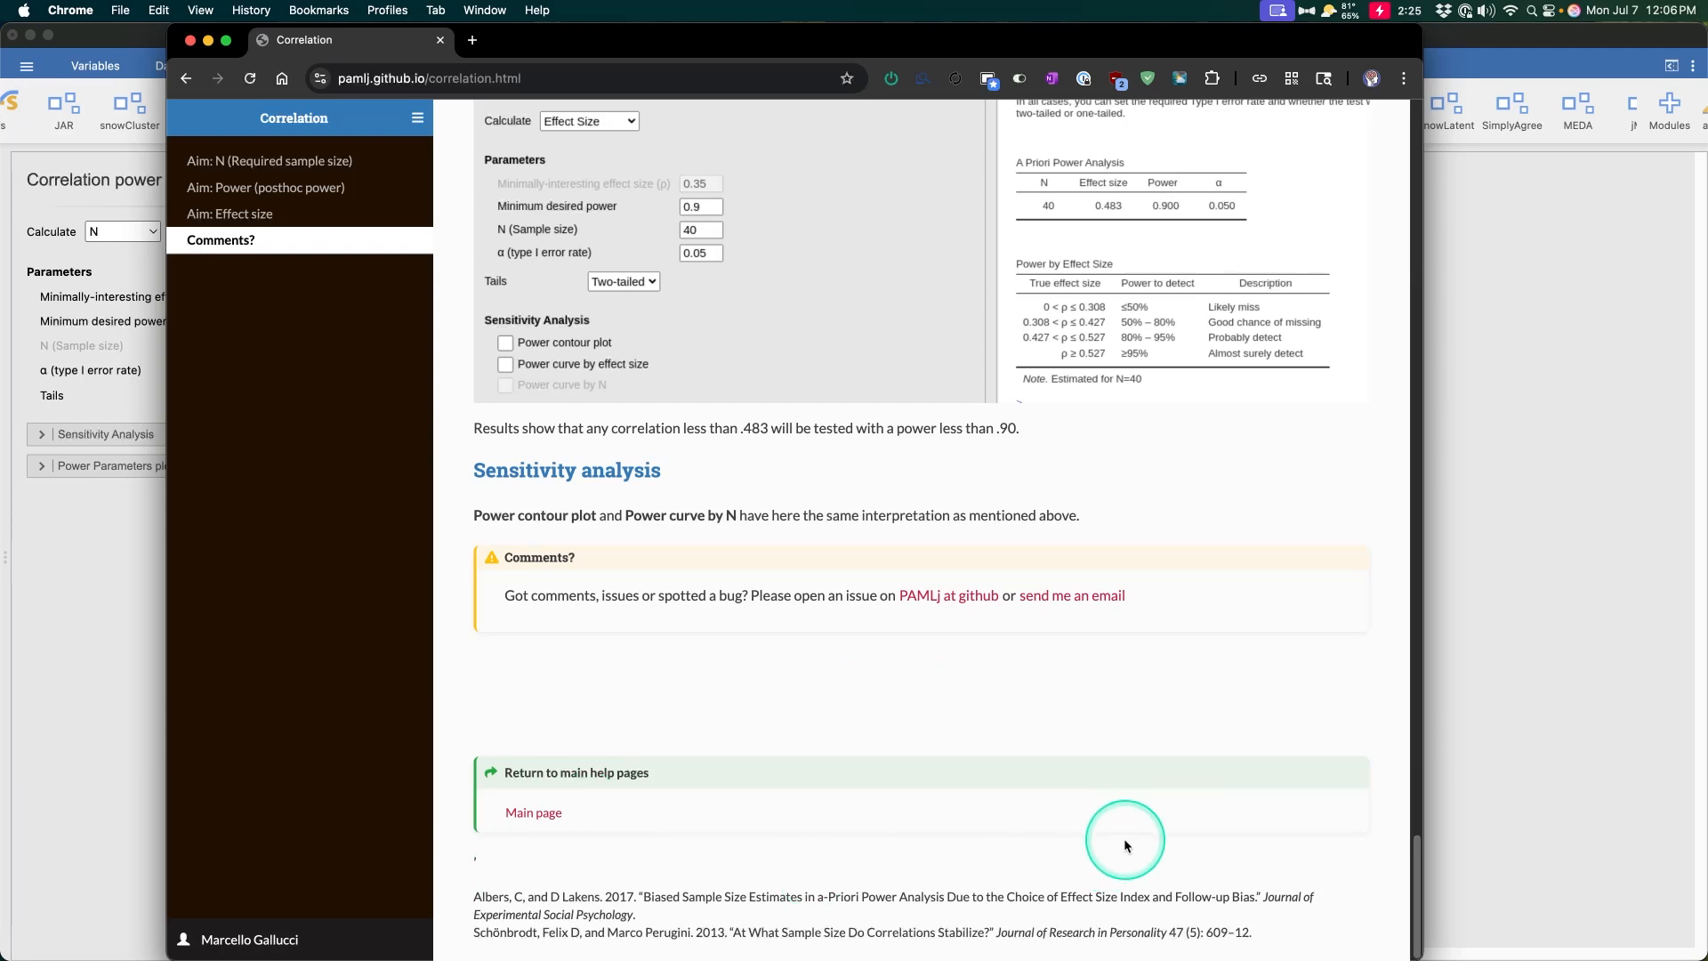
mouse_move(450, 907)
mouse_down()
mouse_move(1315, 934)
mouse_move(455, 916)
mouse_move(450, 901)
mouse_up()
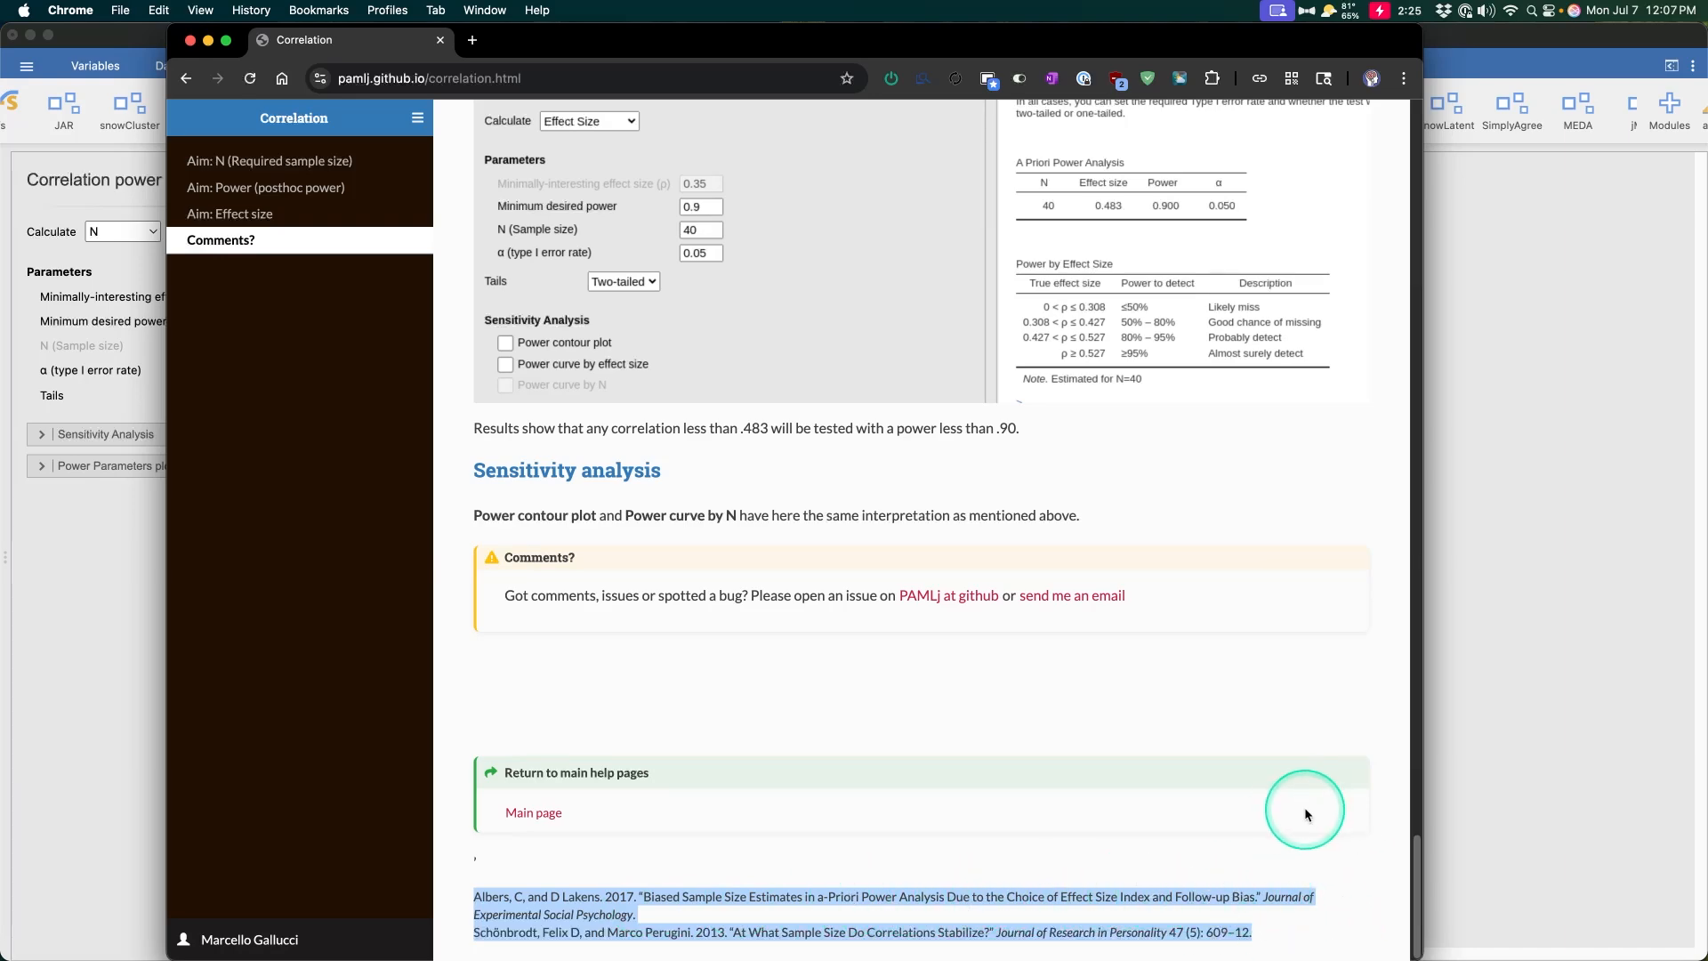
scroll(1302, 815, up, 20)
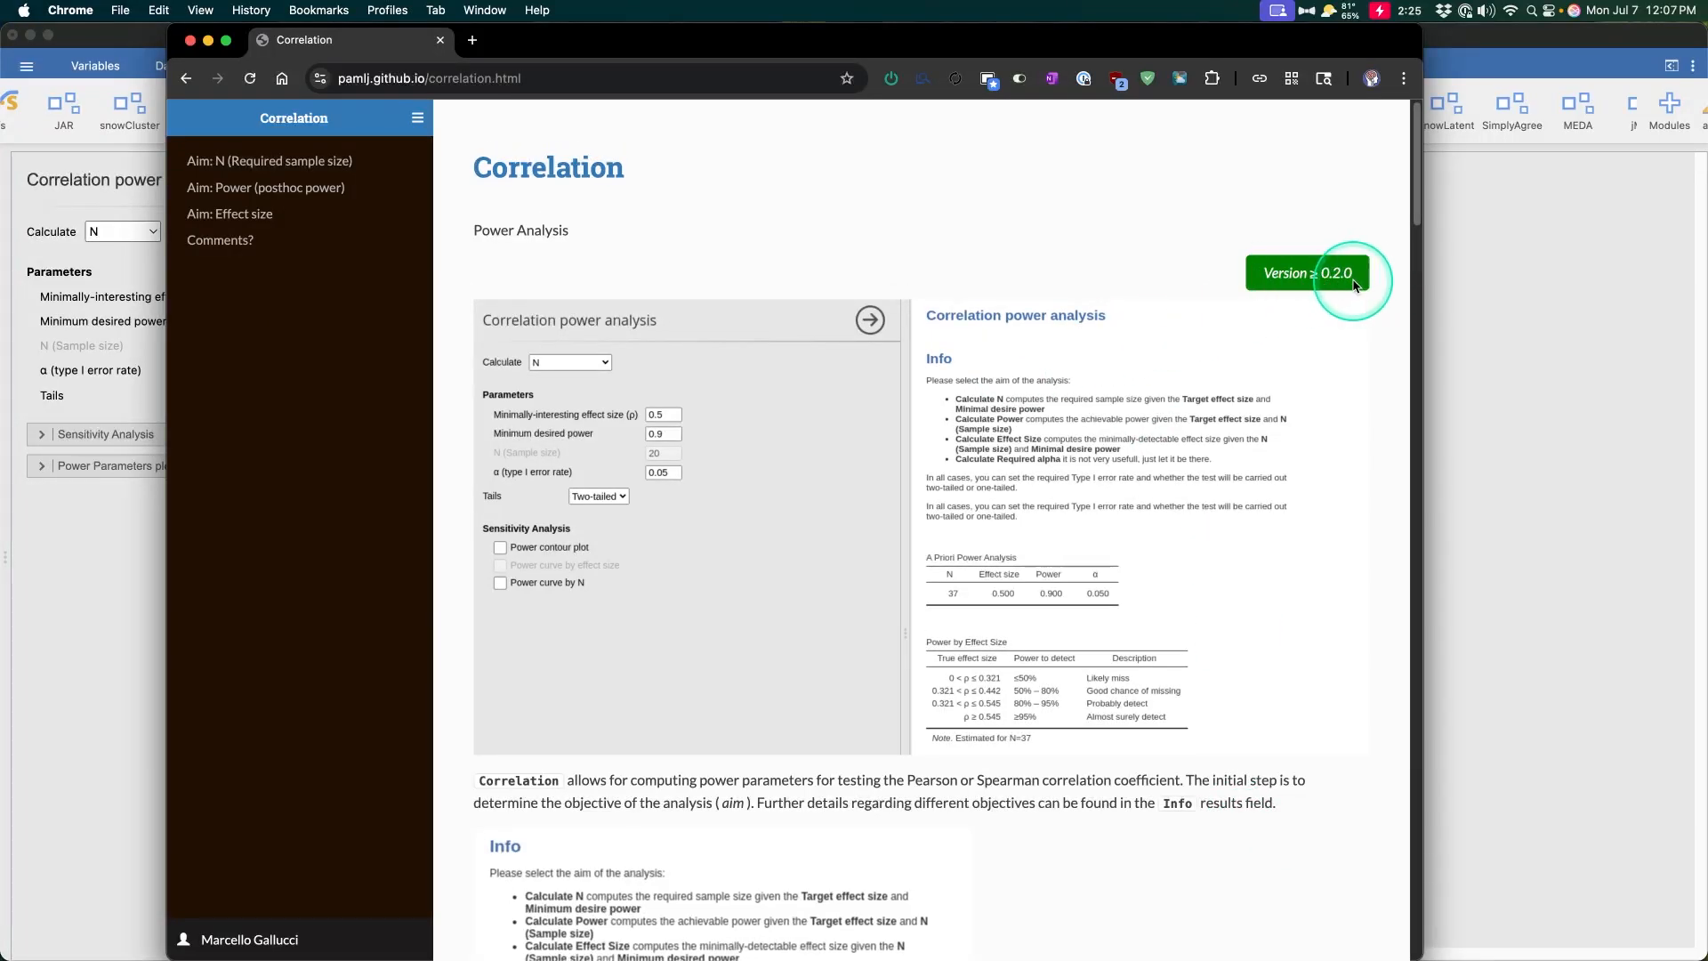
mouse_move(419, 118)
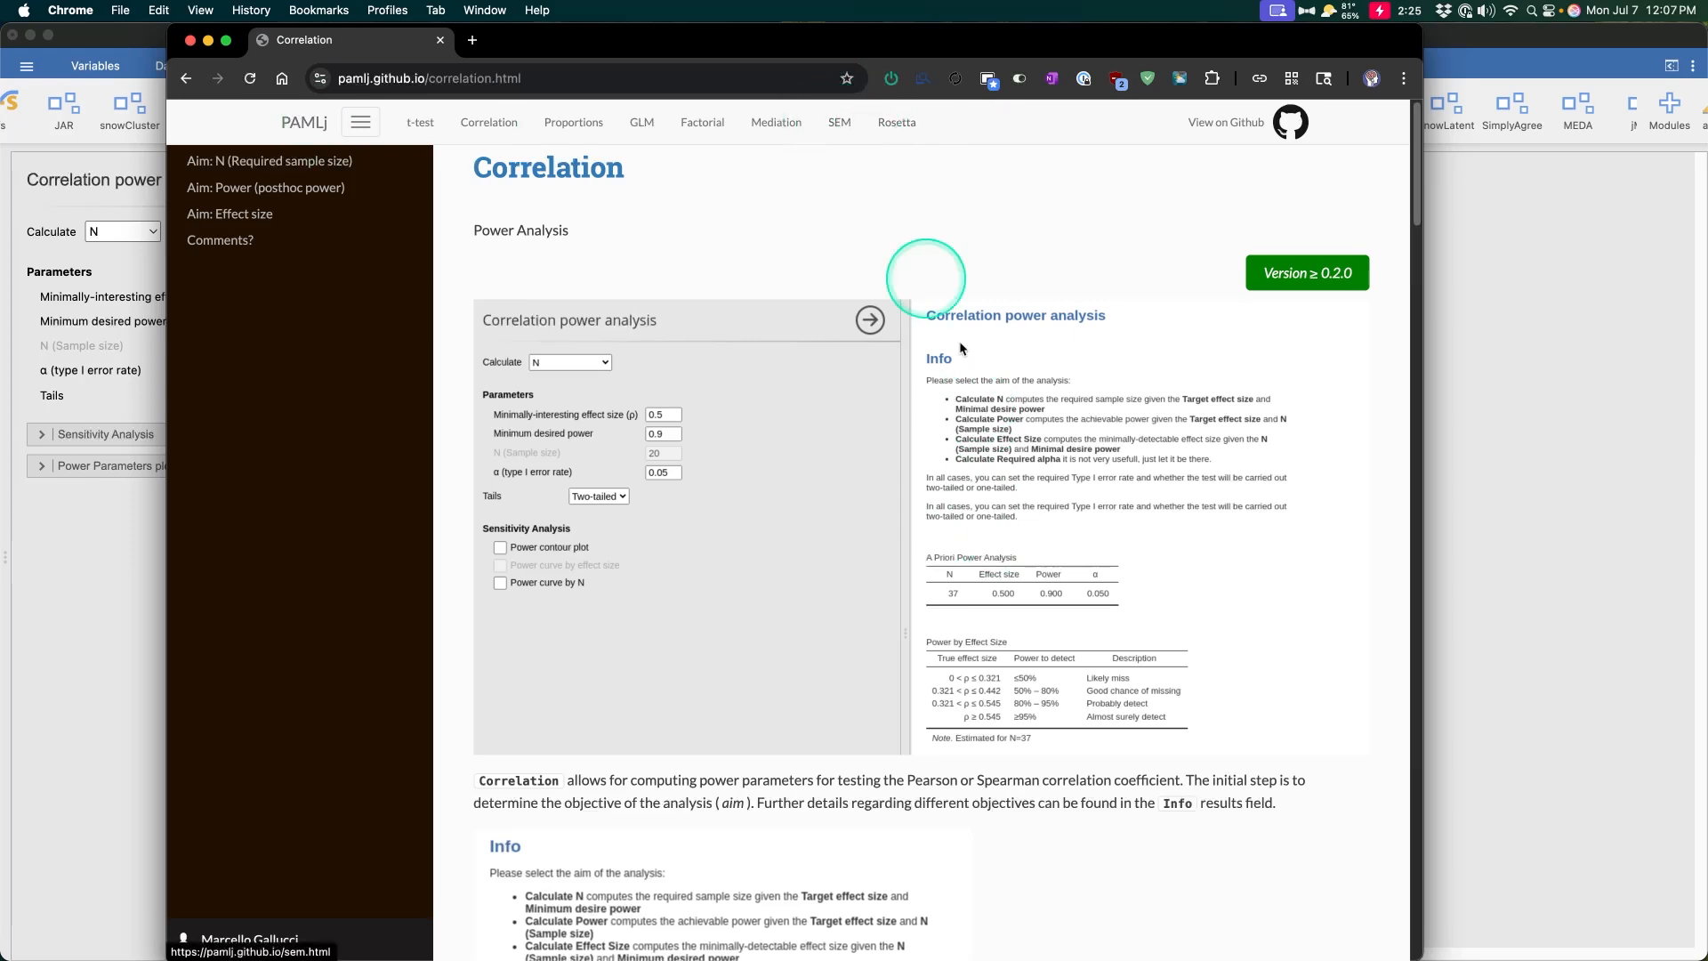
Switch back to jamovi, add a Pamlj T-Test power analysis and expand its Info section
click(1483, 630)
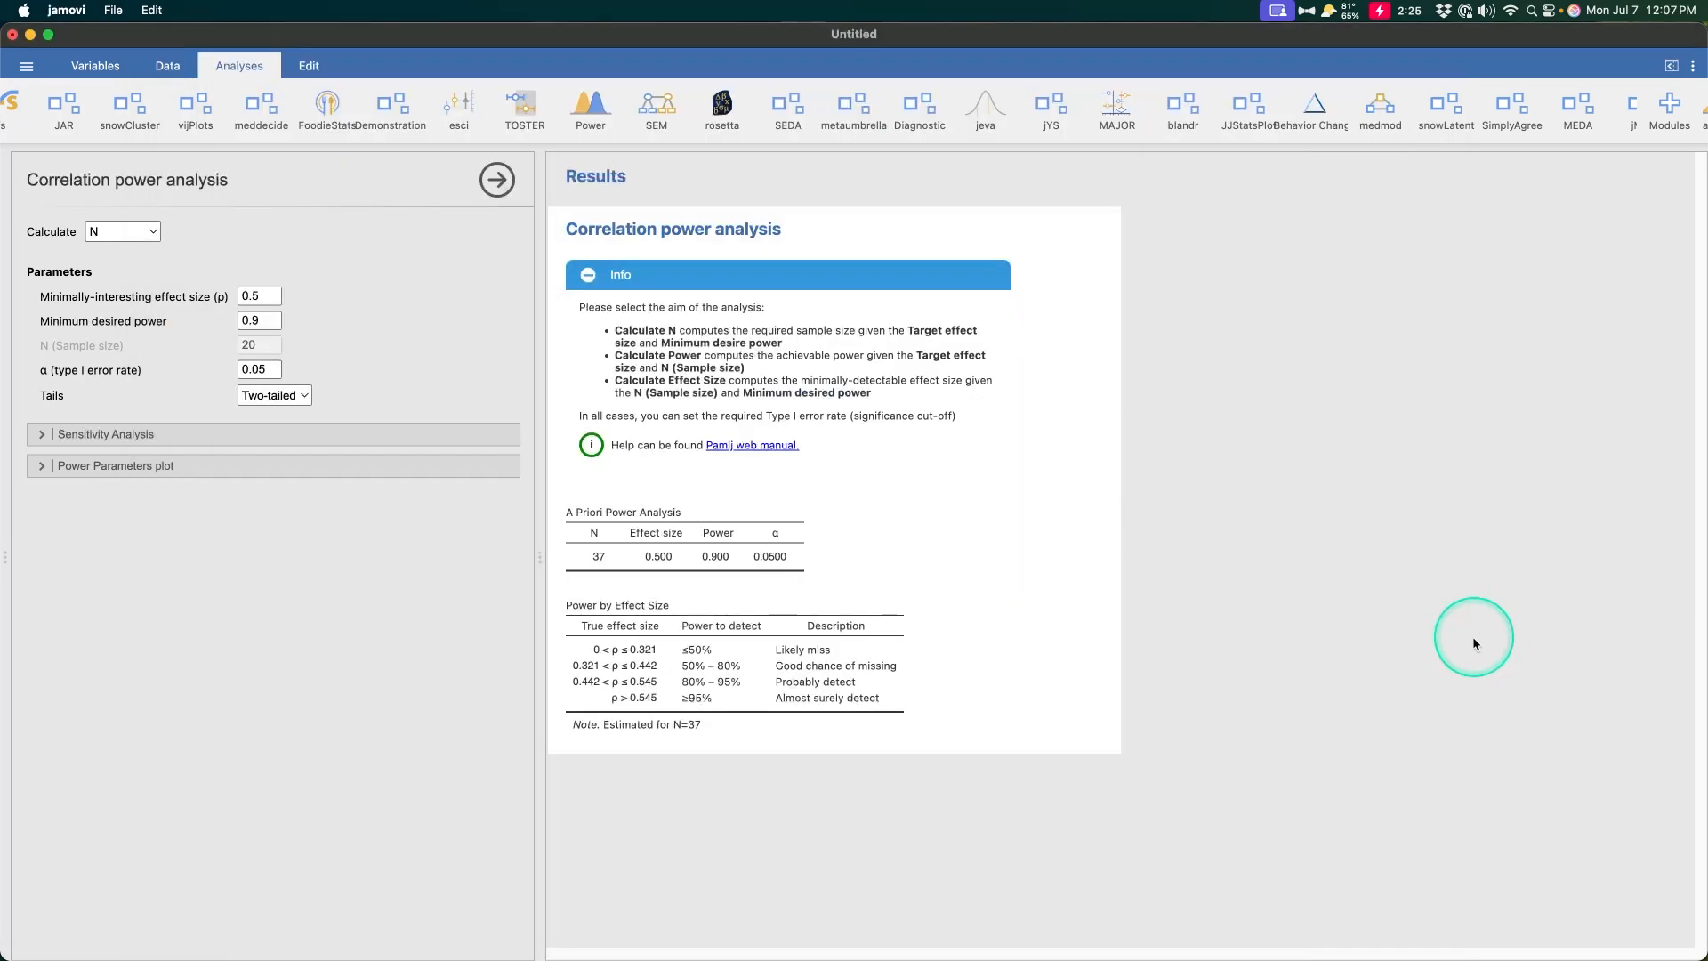
click(591, 111)
click(594, 203)
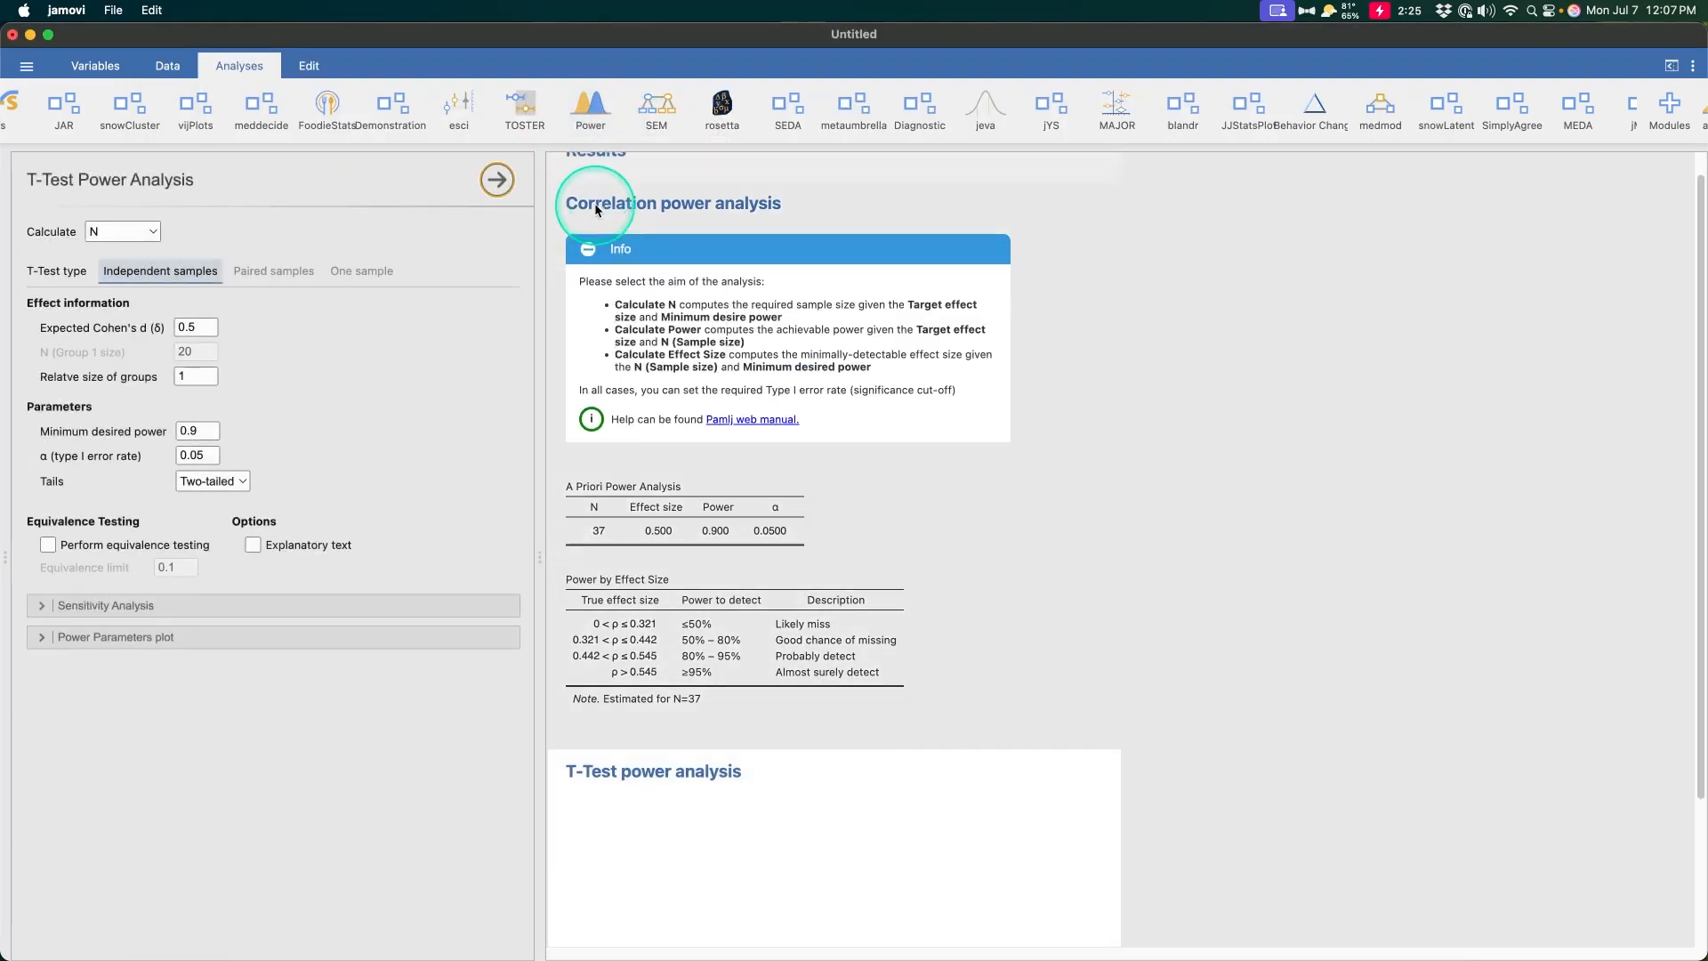
click(689, 624)
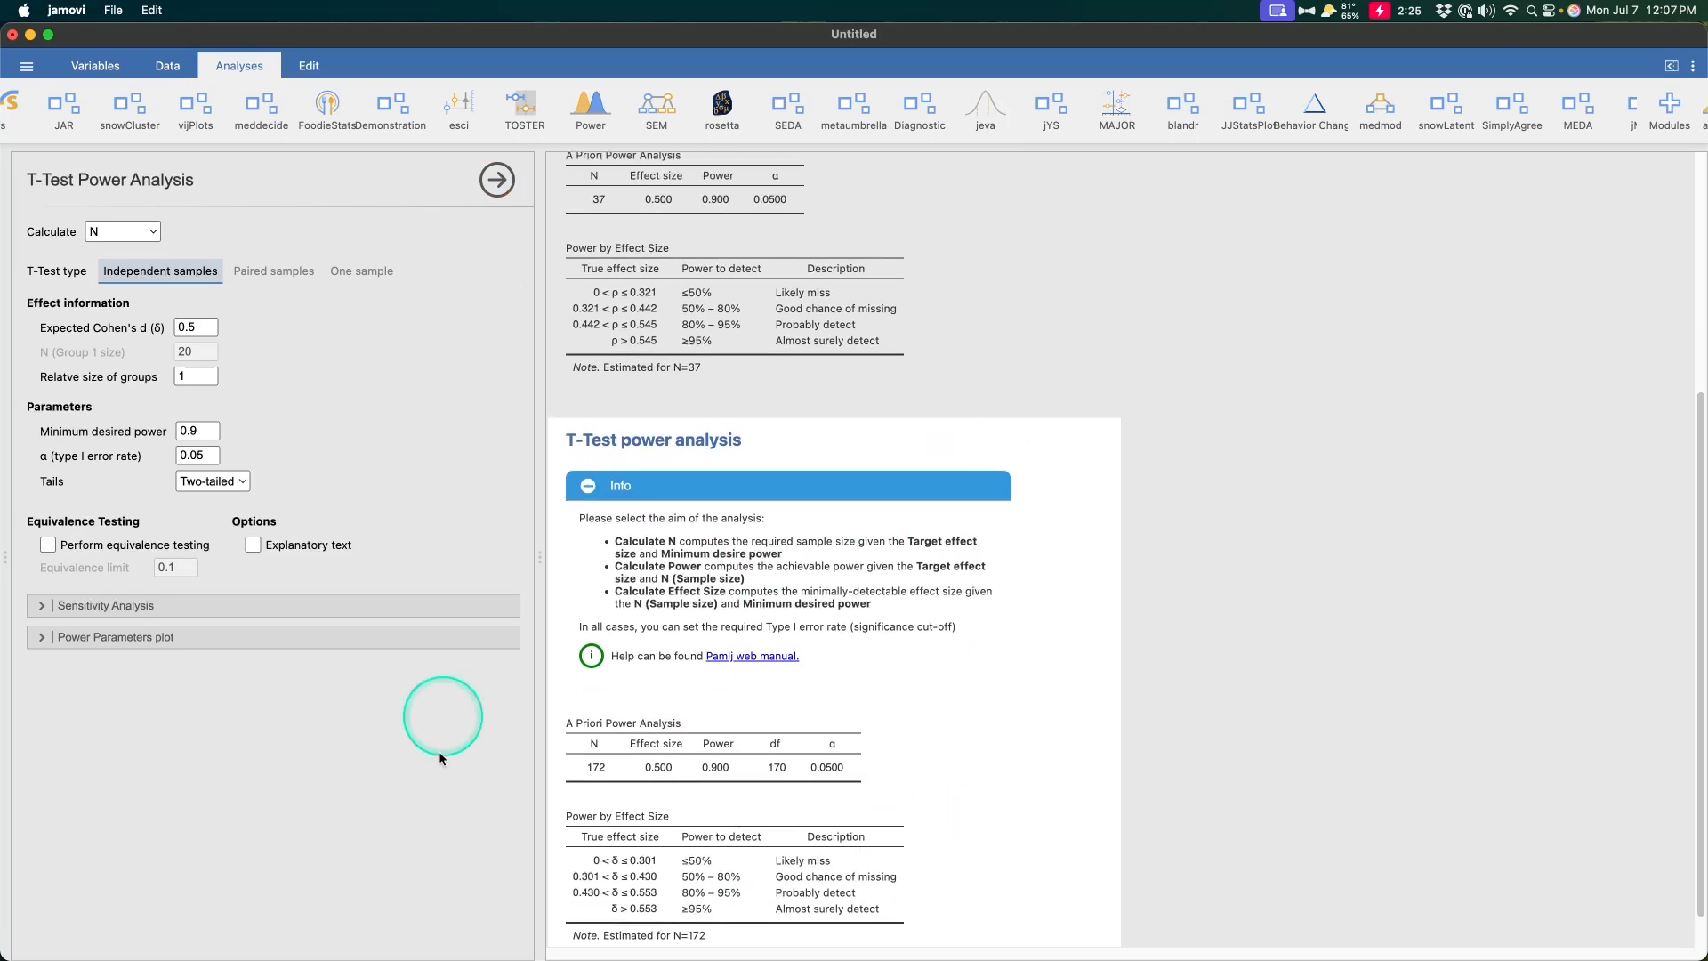
Add a Pamlj Proportions power analysis and set its design to Paired Samples
click(595, 109)
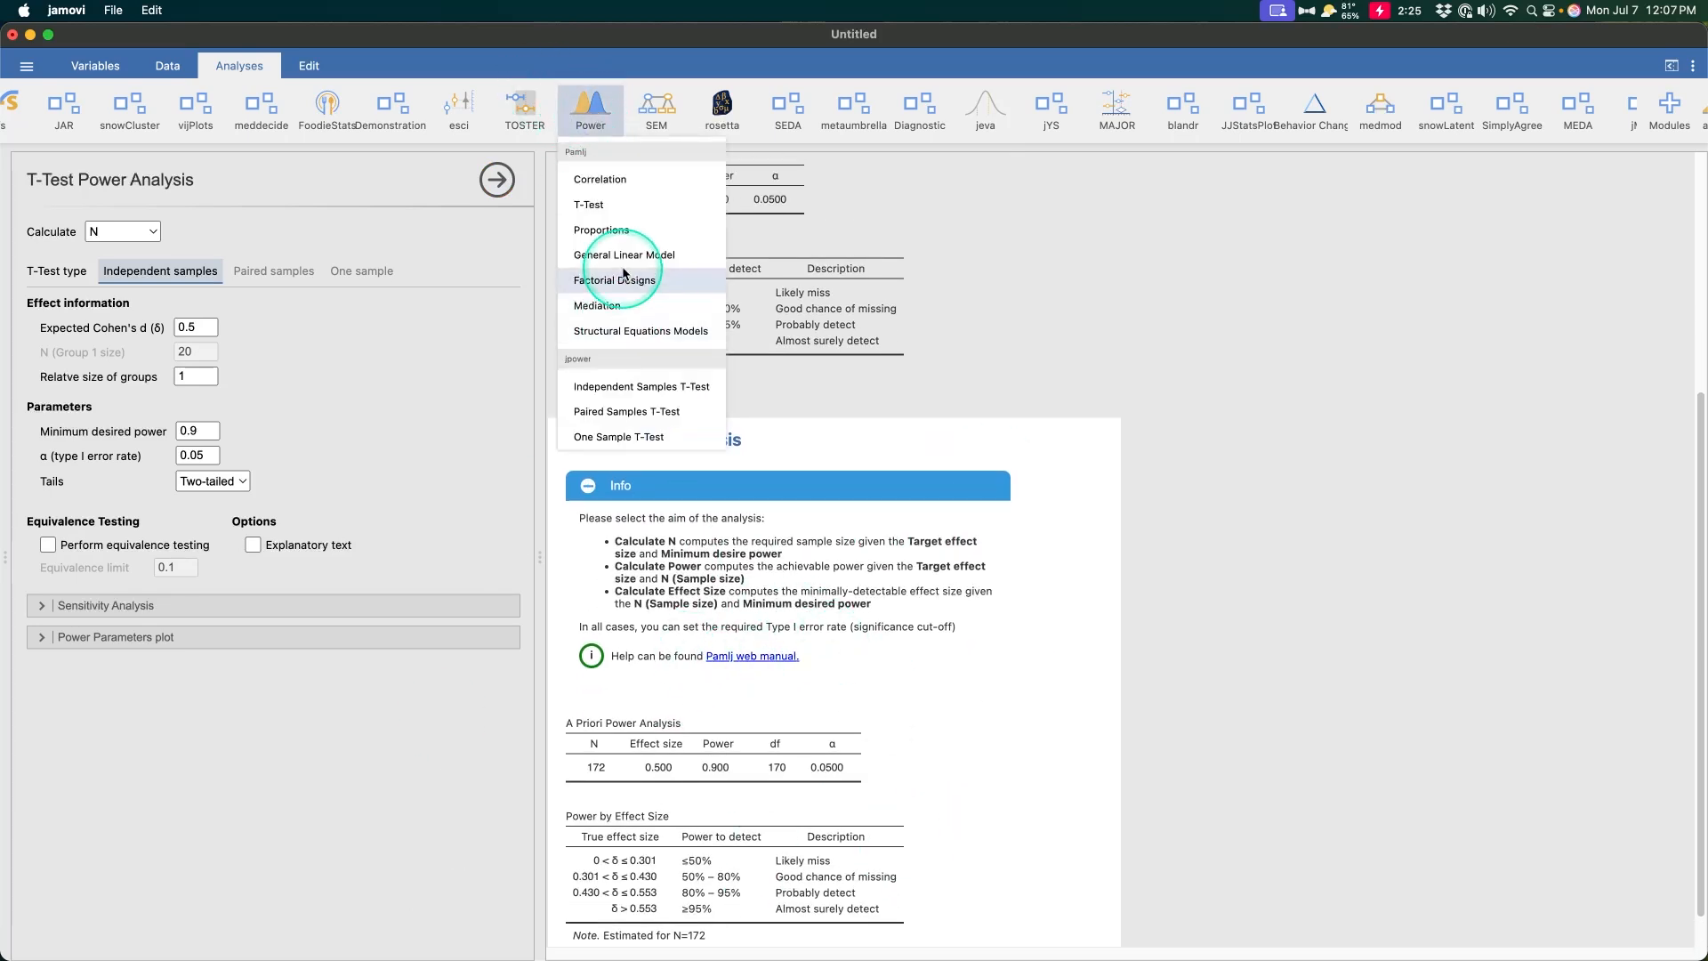
click(624, 231)
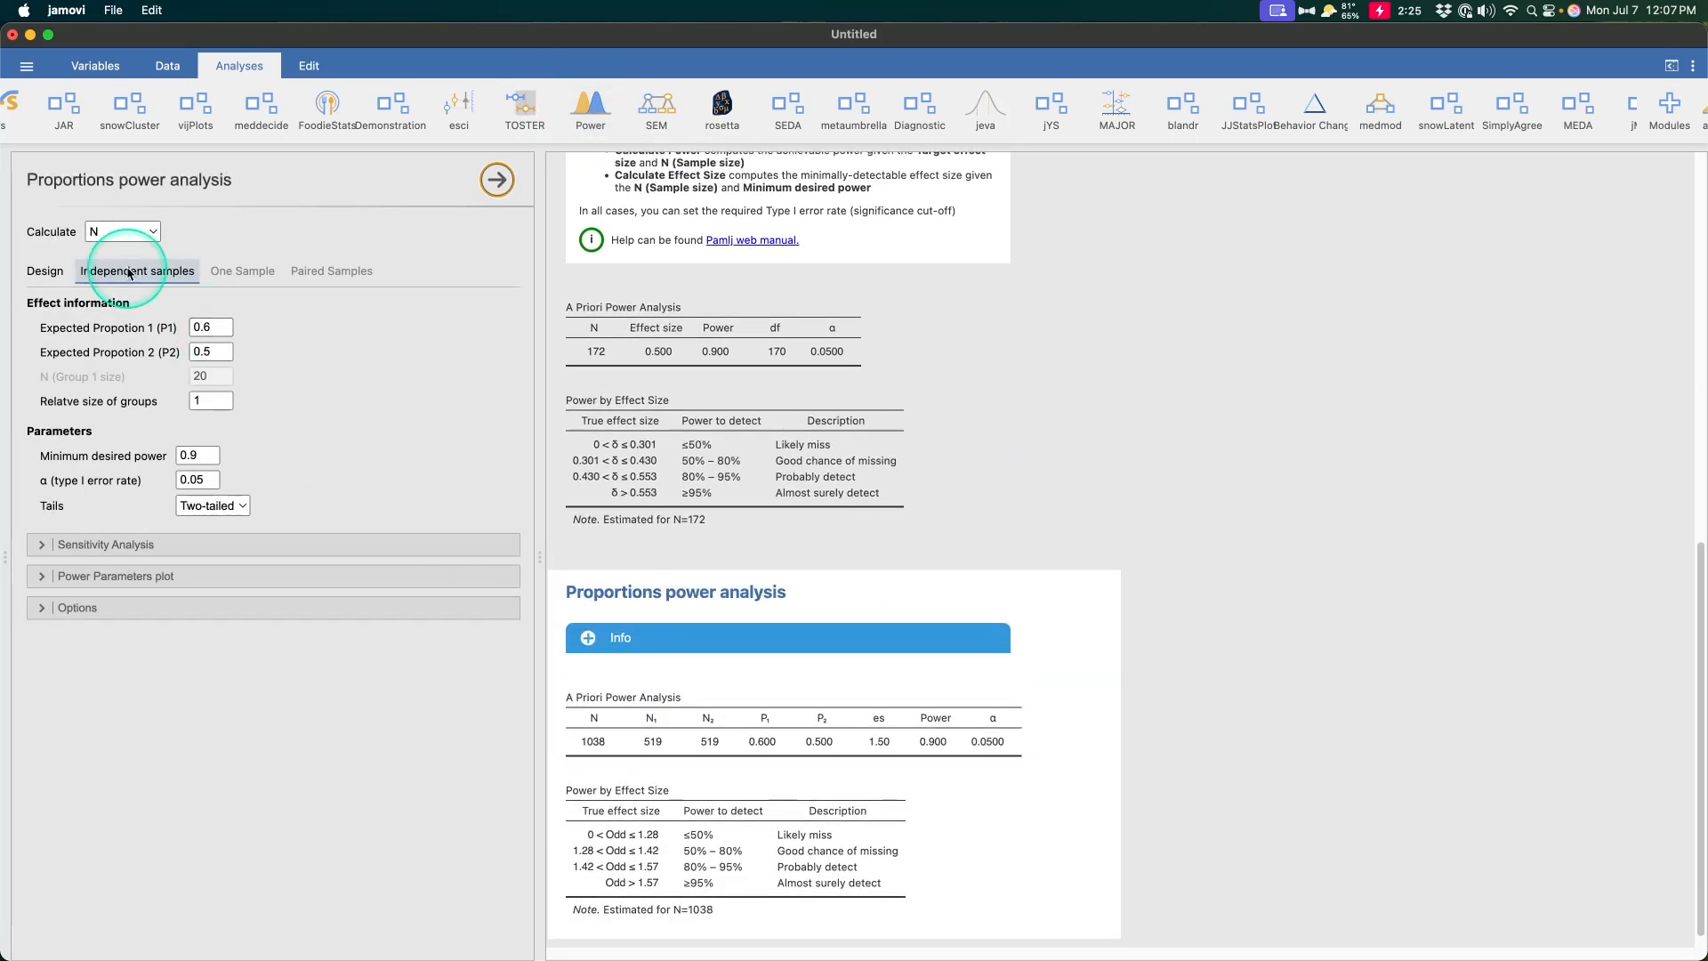
click(332, 271)
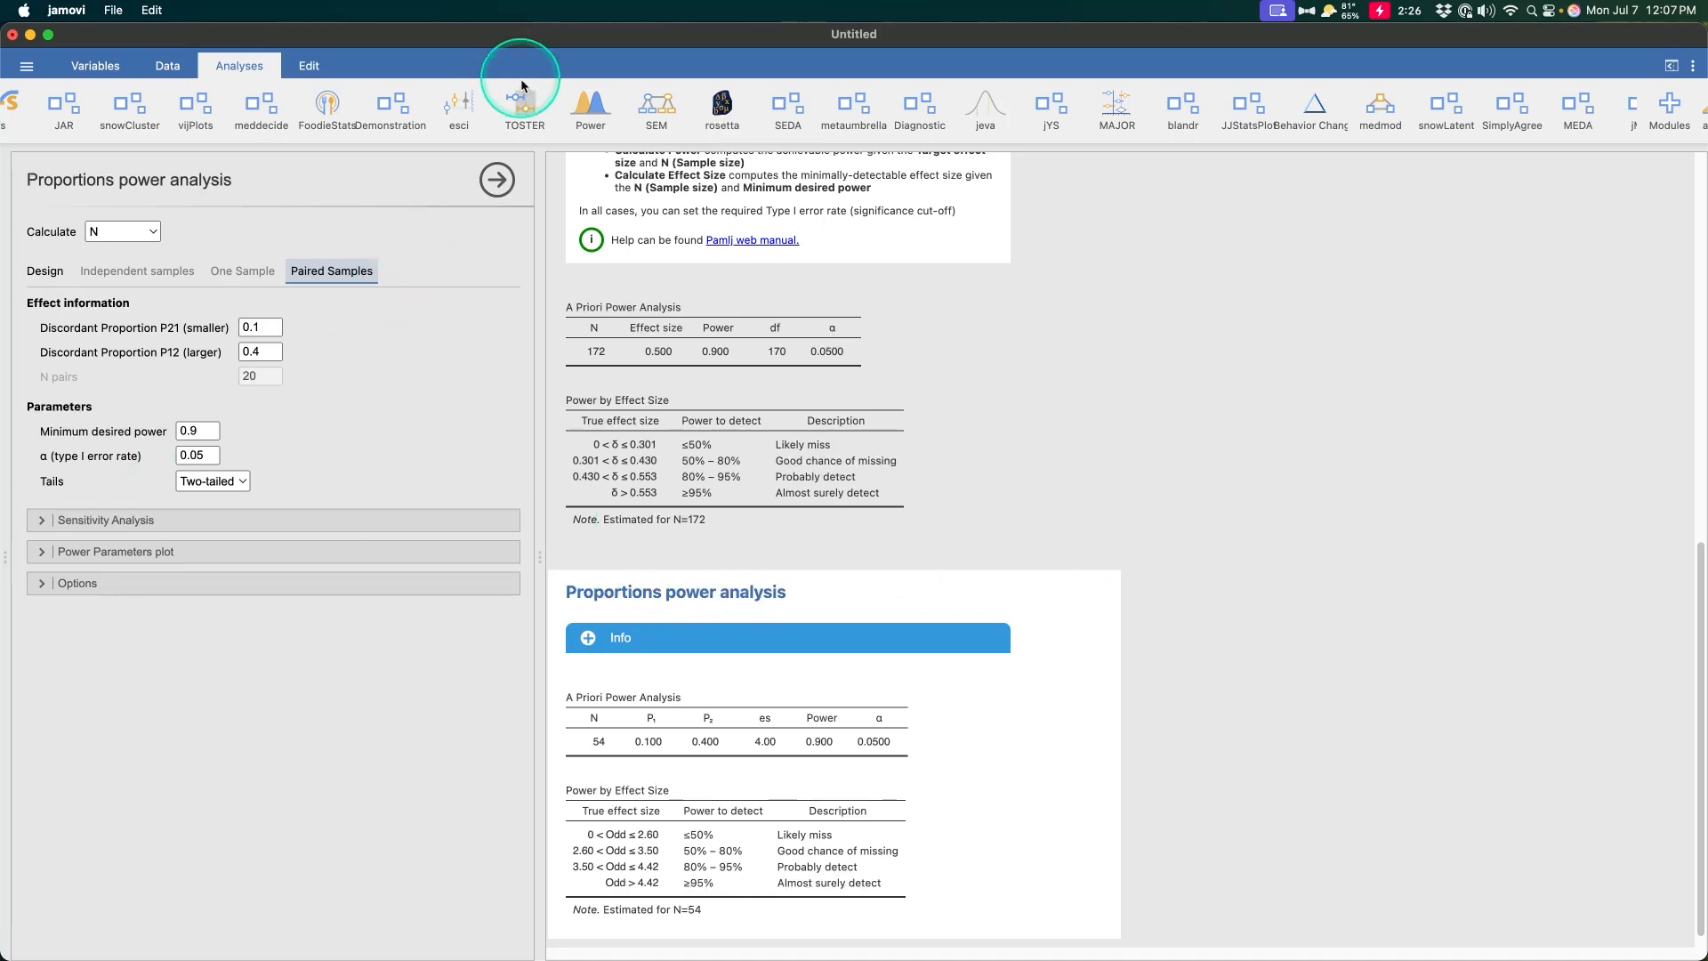
Add a Pamlj General Linear Model power analysis and try the Eta-squared effect size type before setting it to Beta Coefficients
click(589, 116)
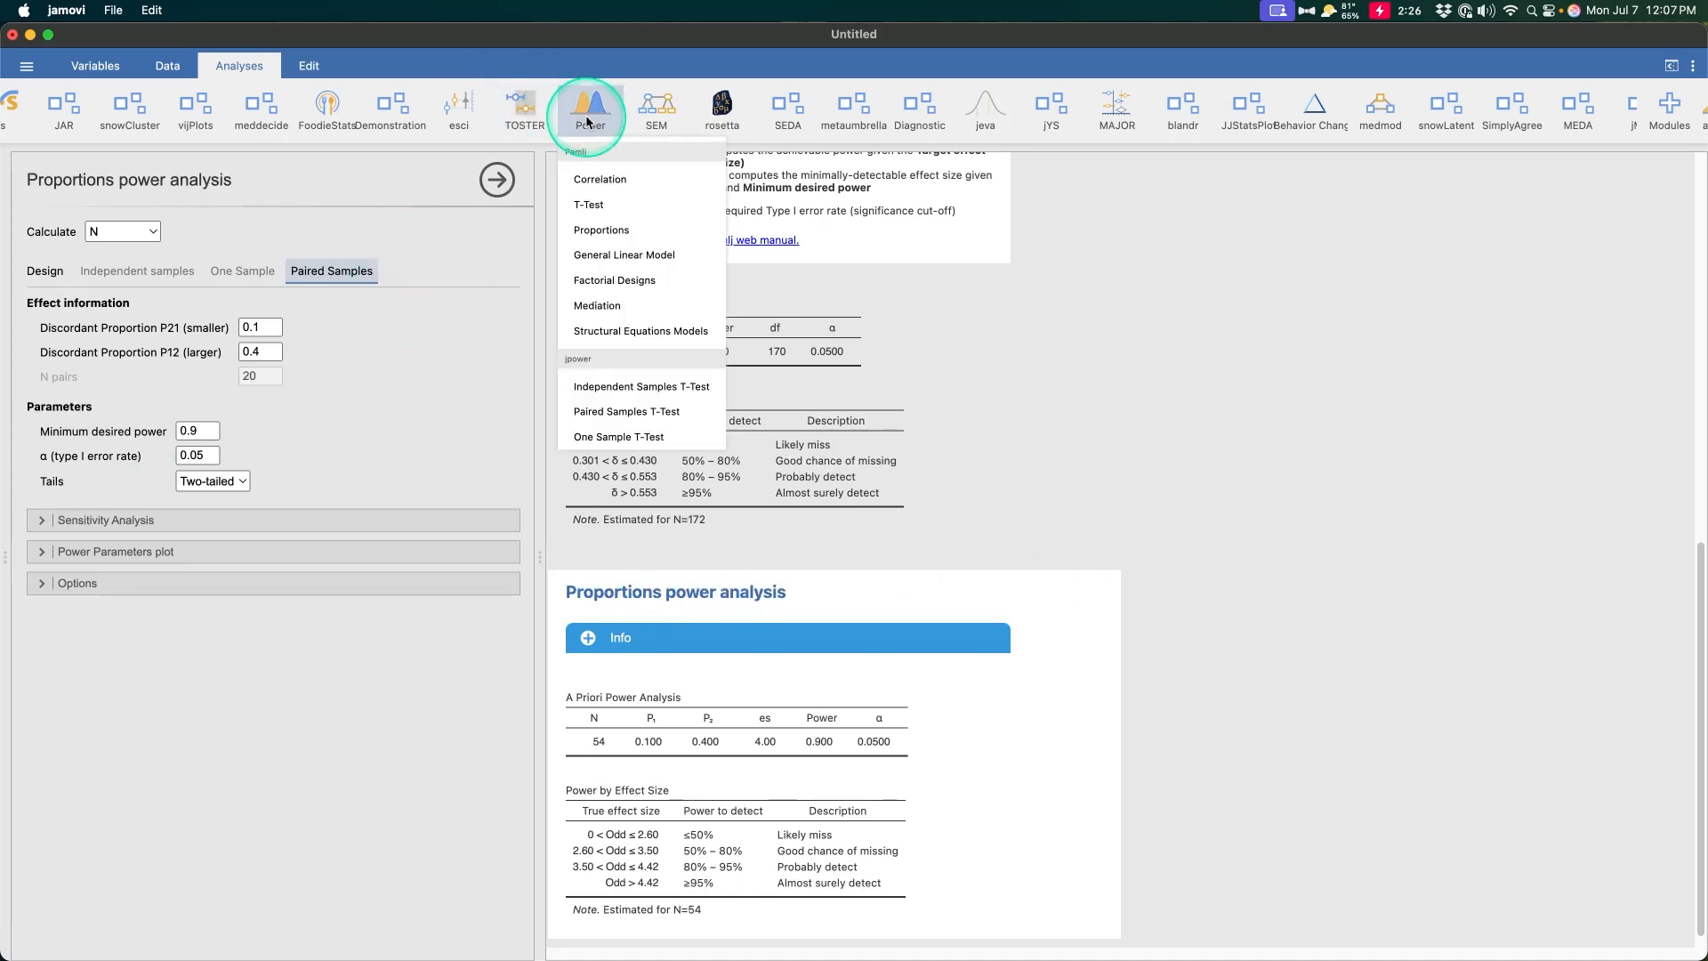
click(624, 254)
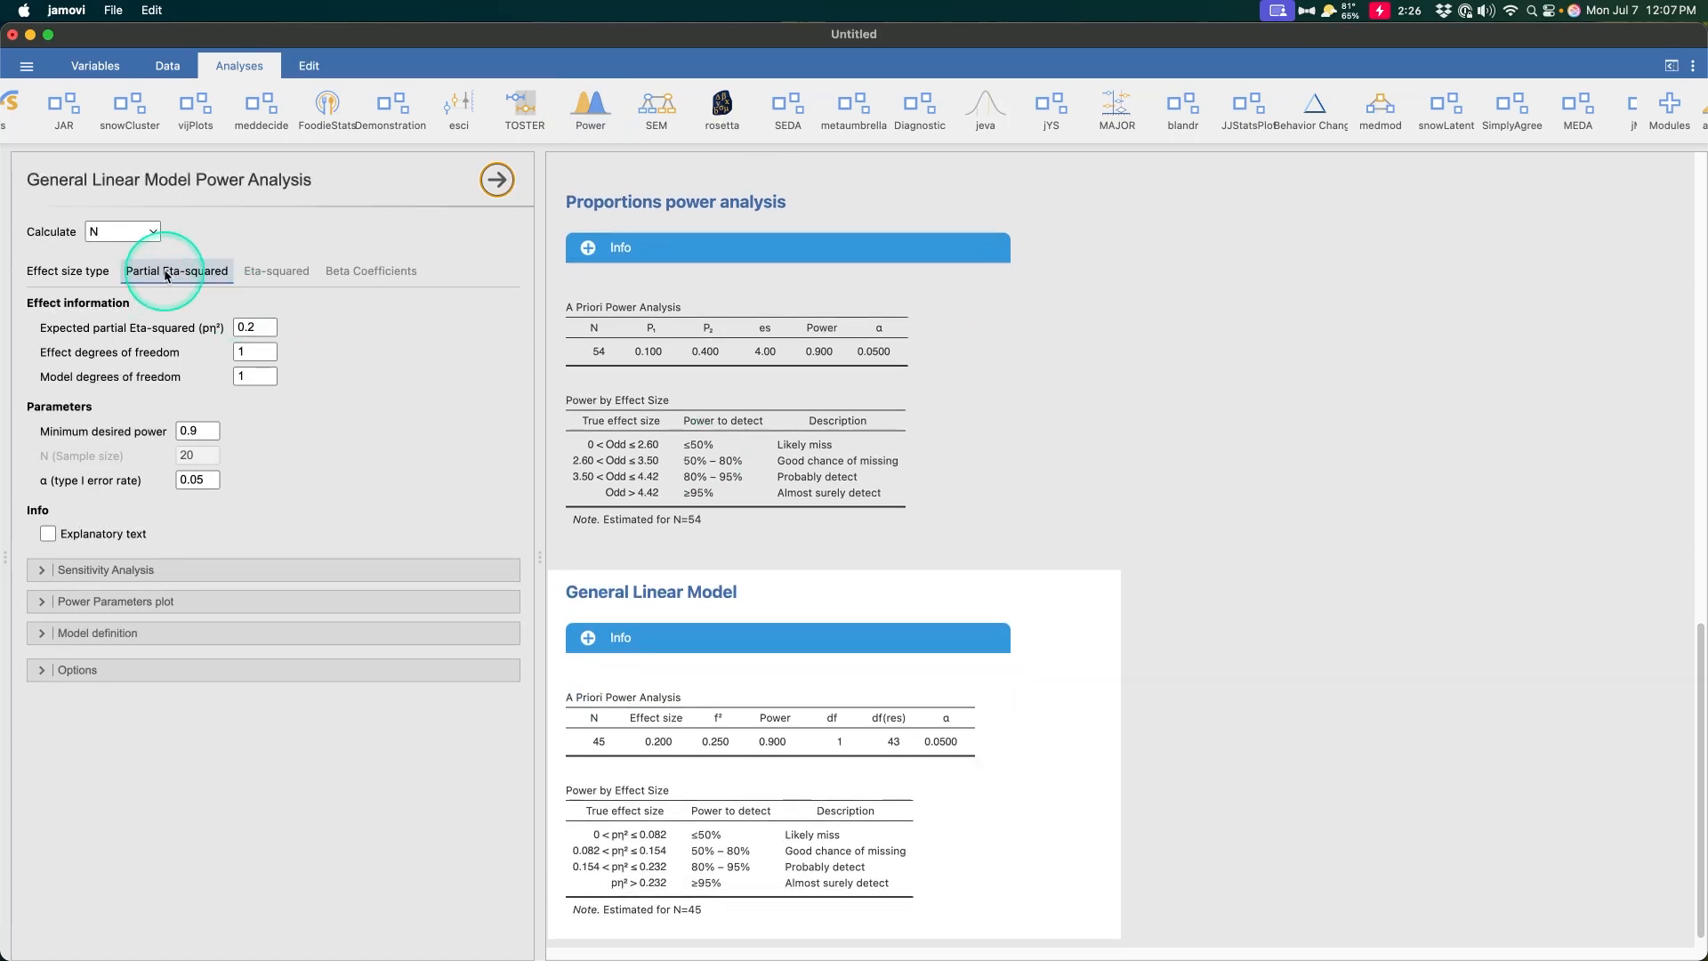
click(272, 271)
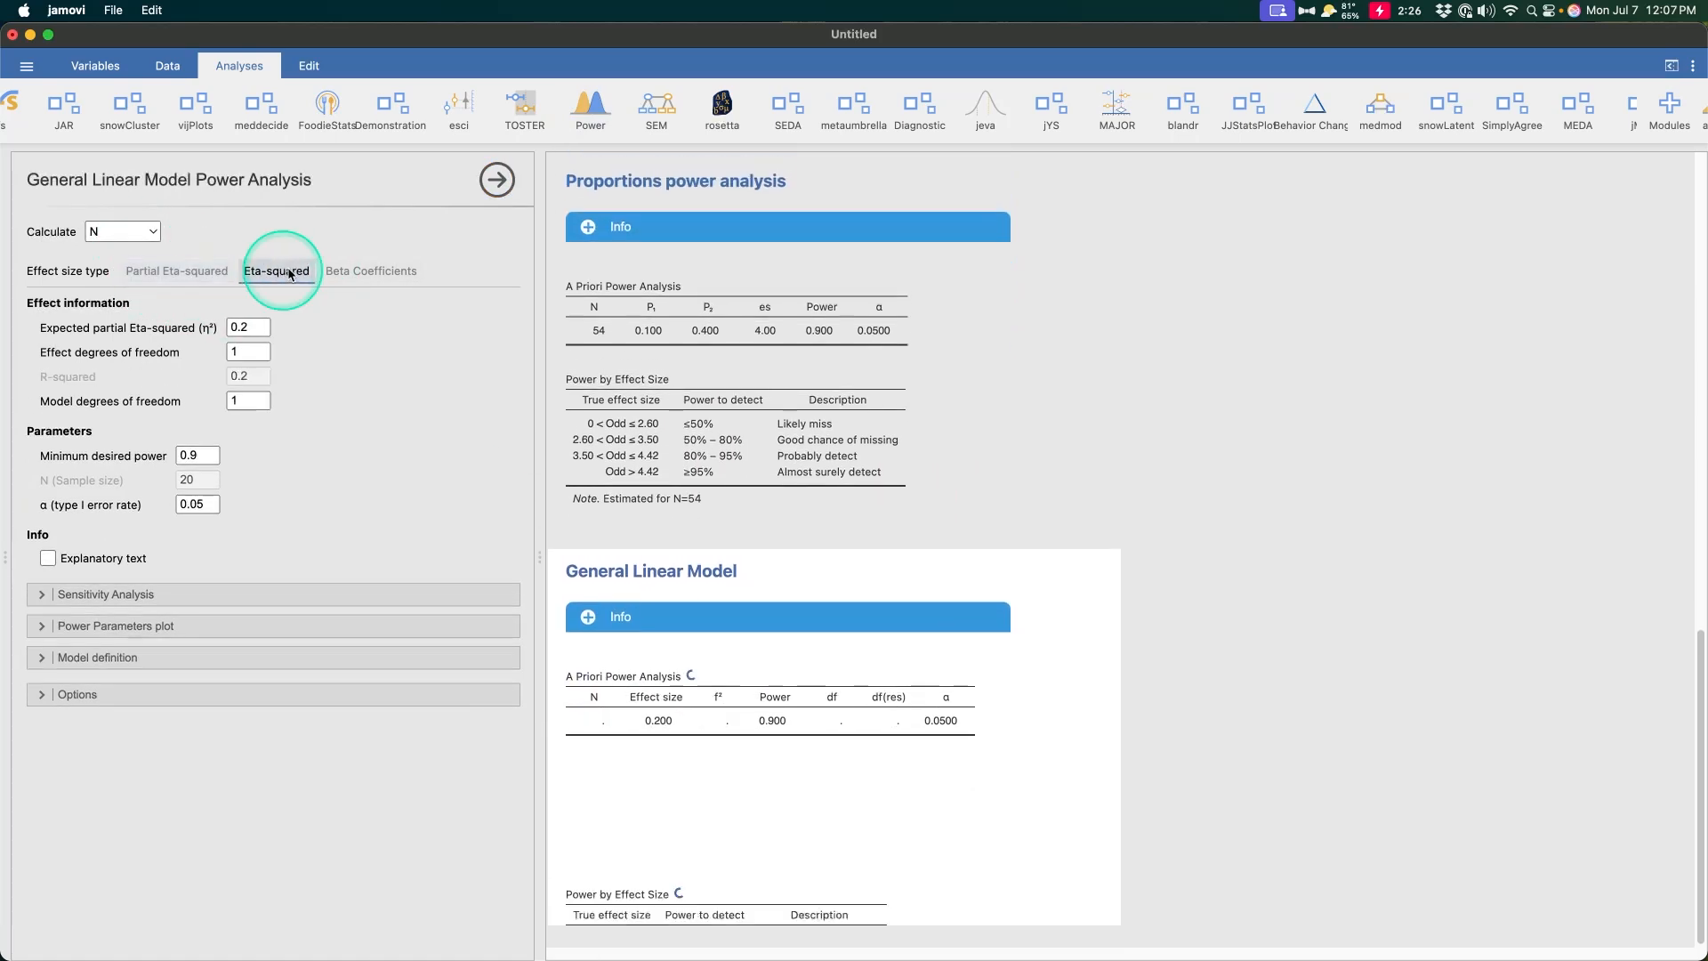
click(371, 270)
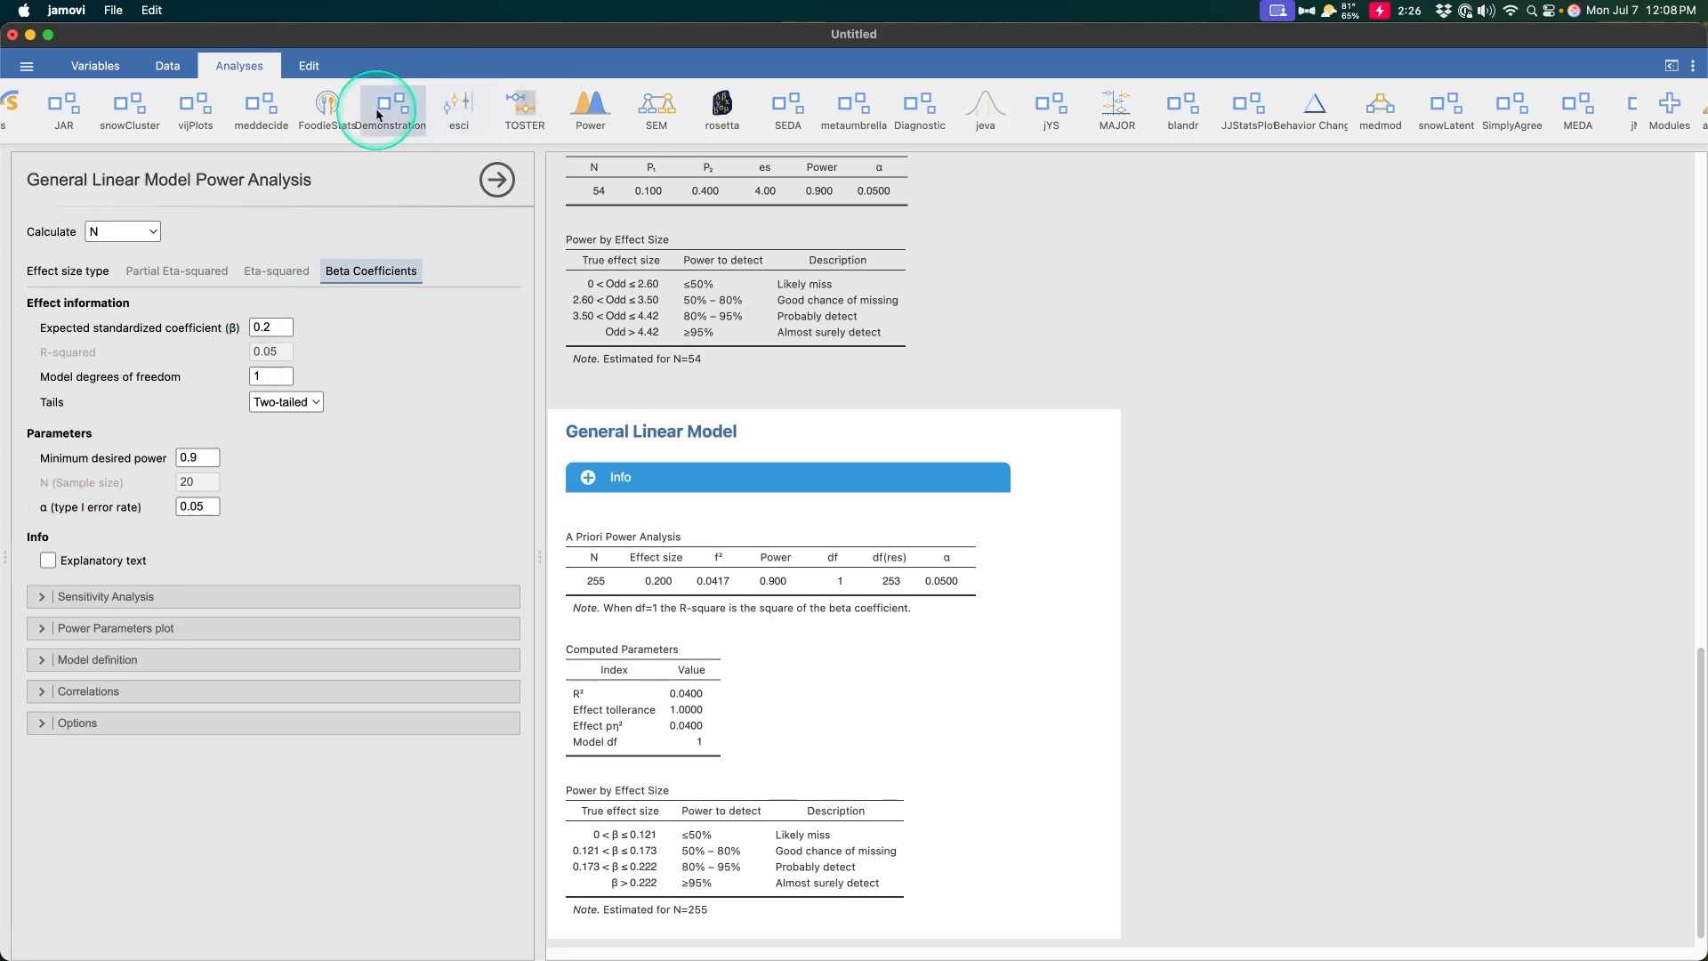
Add a Pamlj Factorial Designs power analysis, preview the Expected Means input mode and return it to Effect Size
click(590, 107)
click(640, 281)
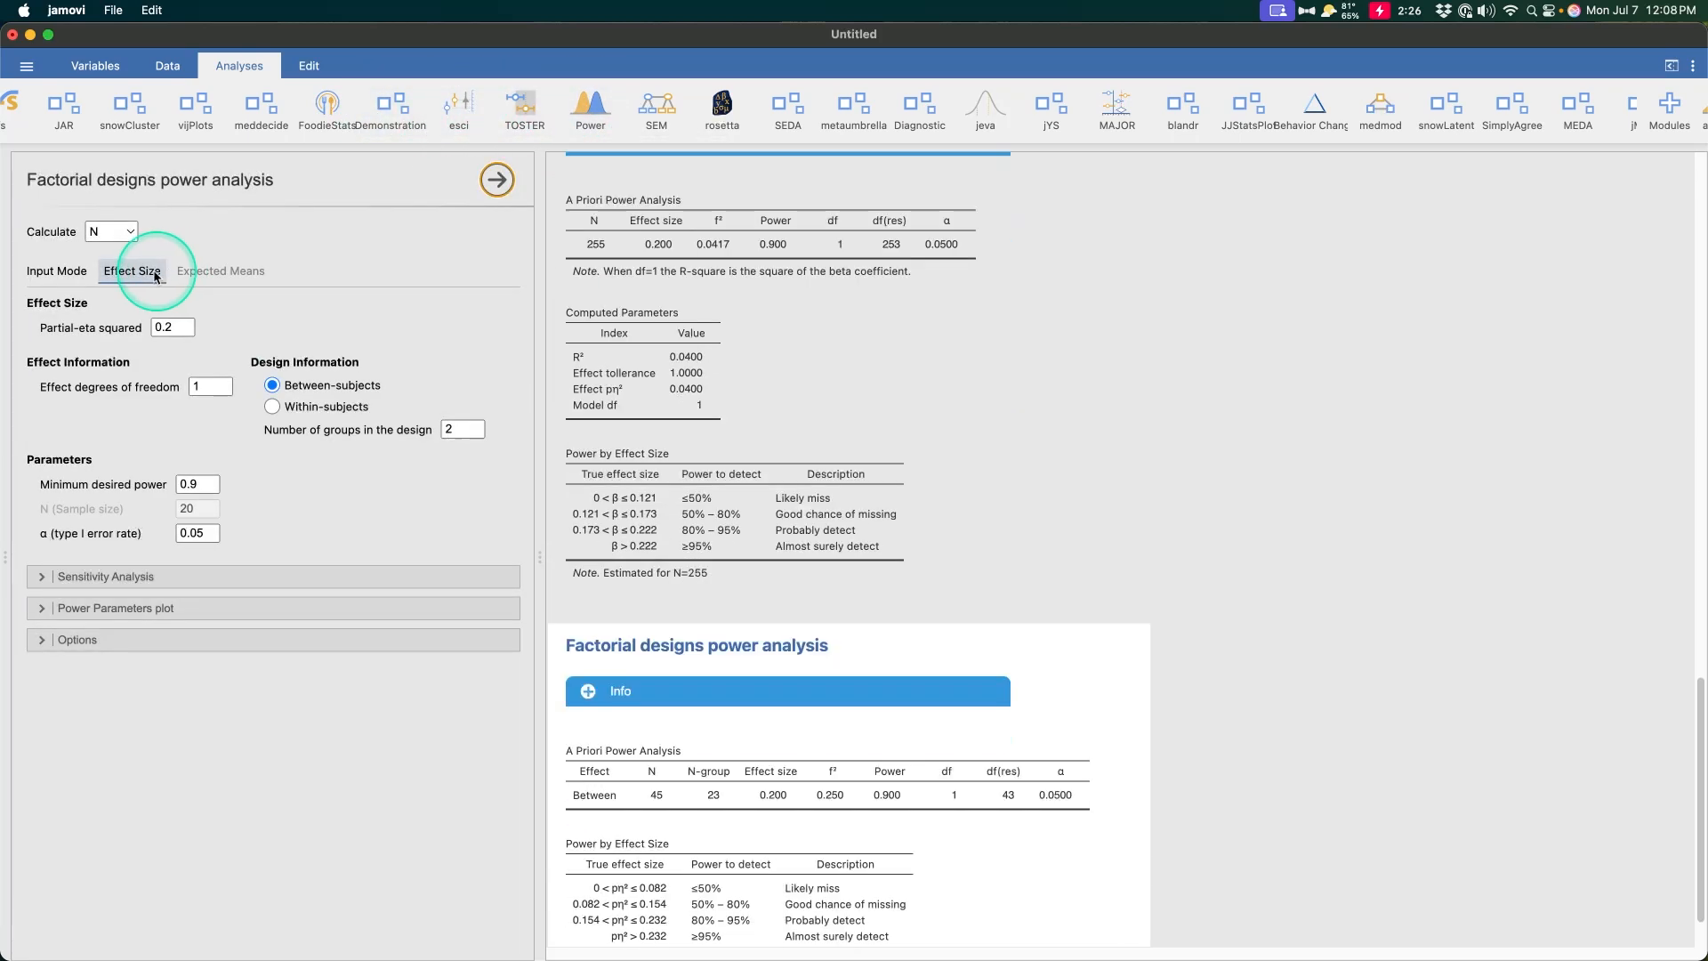
click(219, 271)
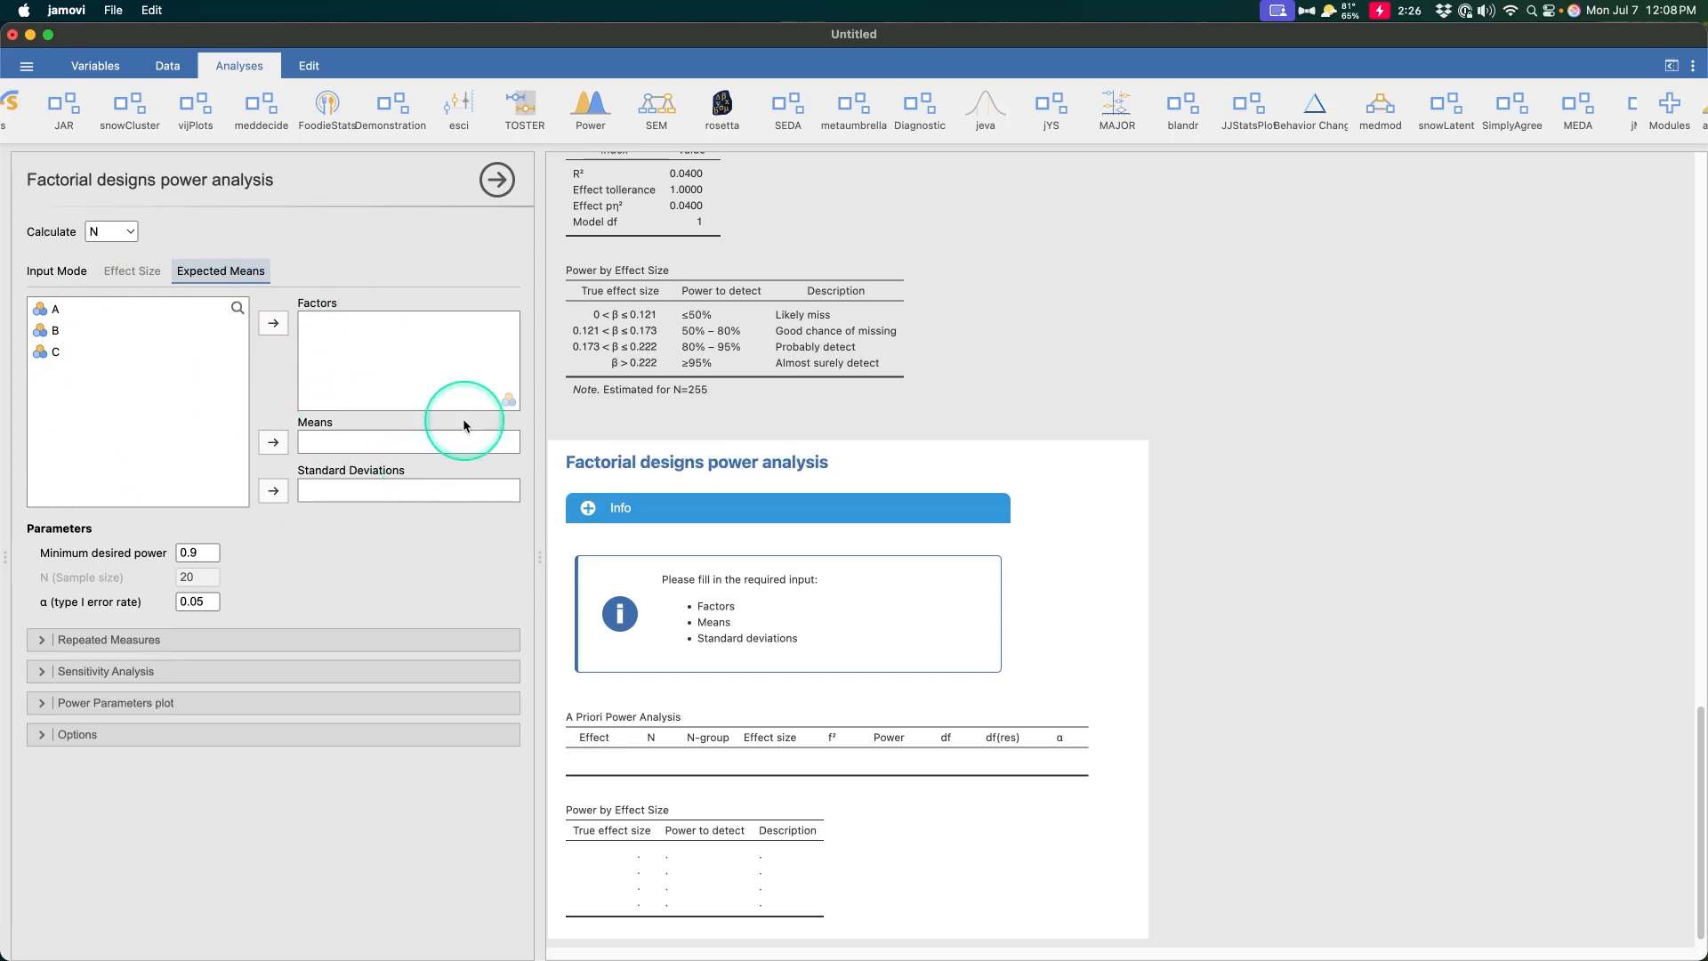
click(133, 270)
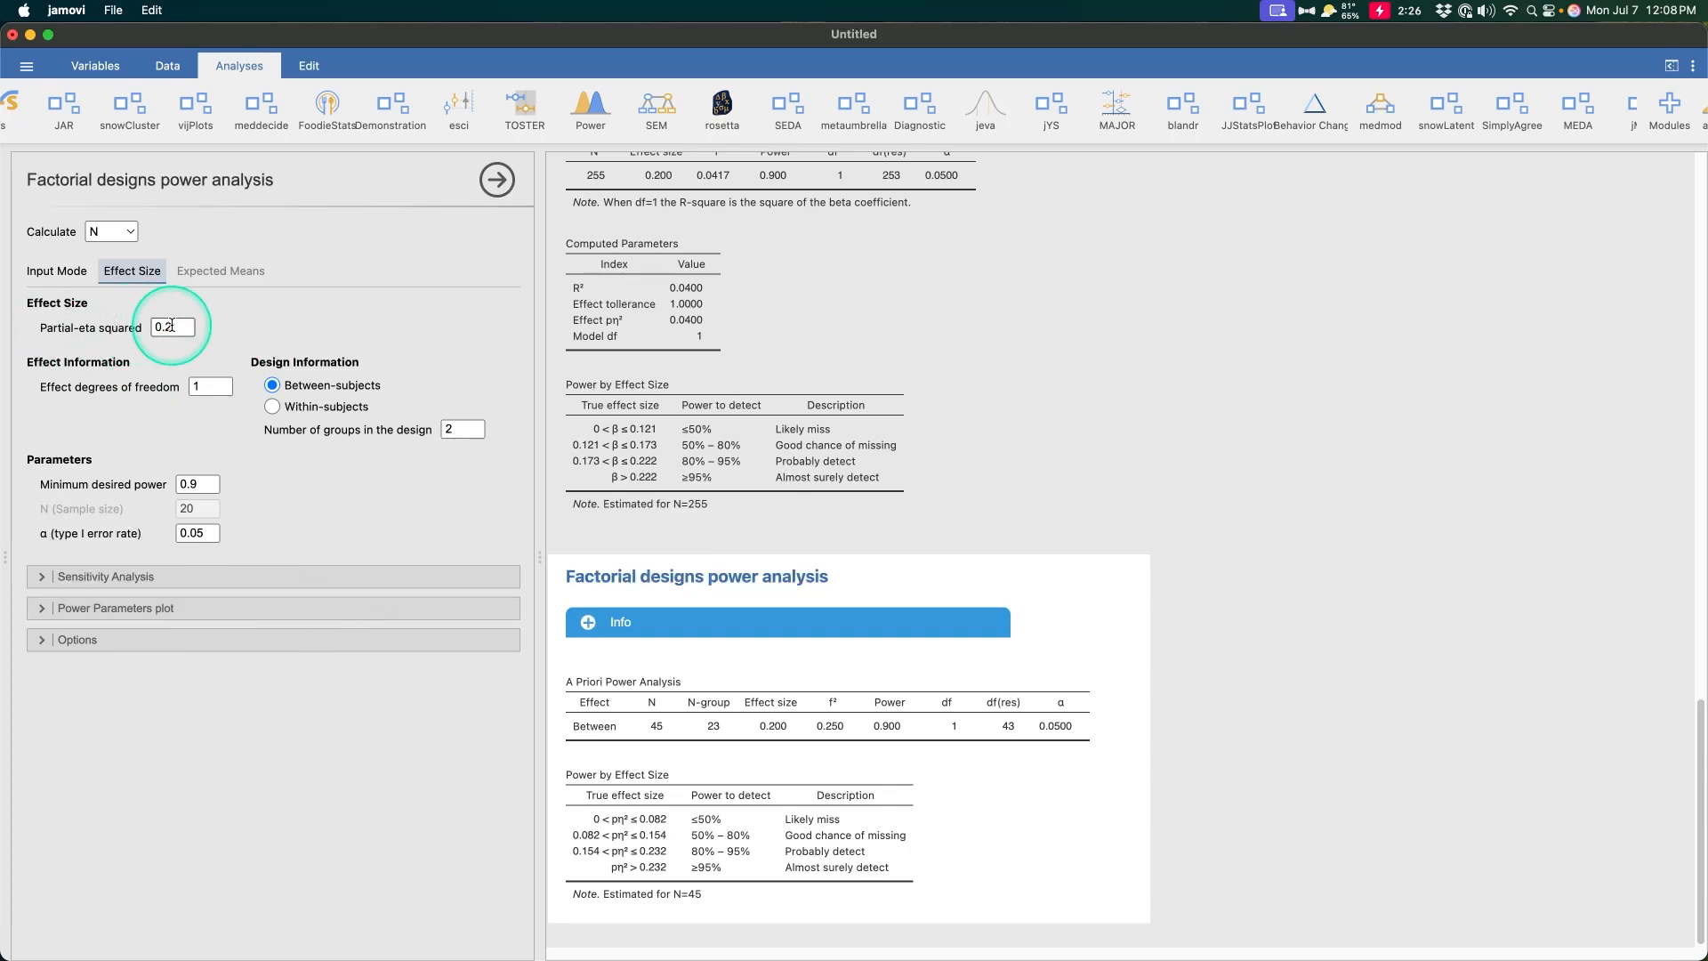
Add a Pamlj Mediation power analysis and set its model to Complex (multiple mediators)
click(591, 105)
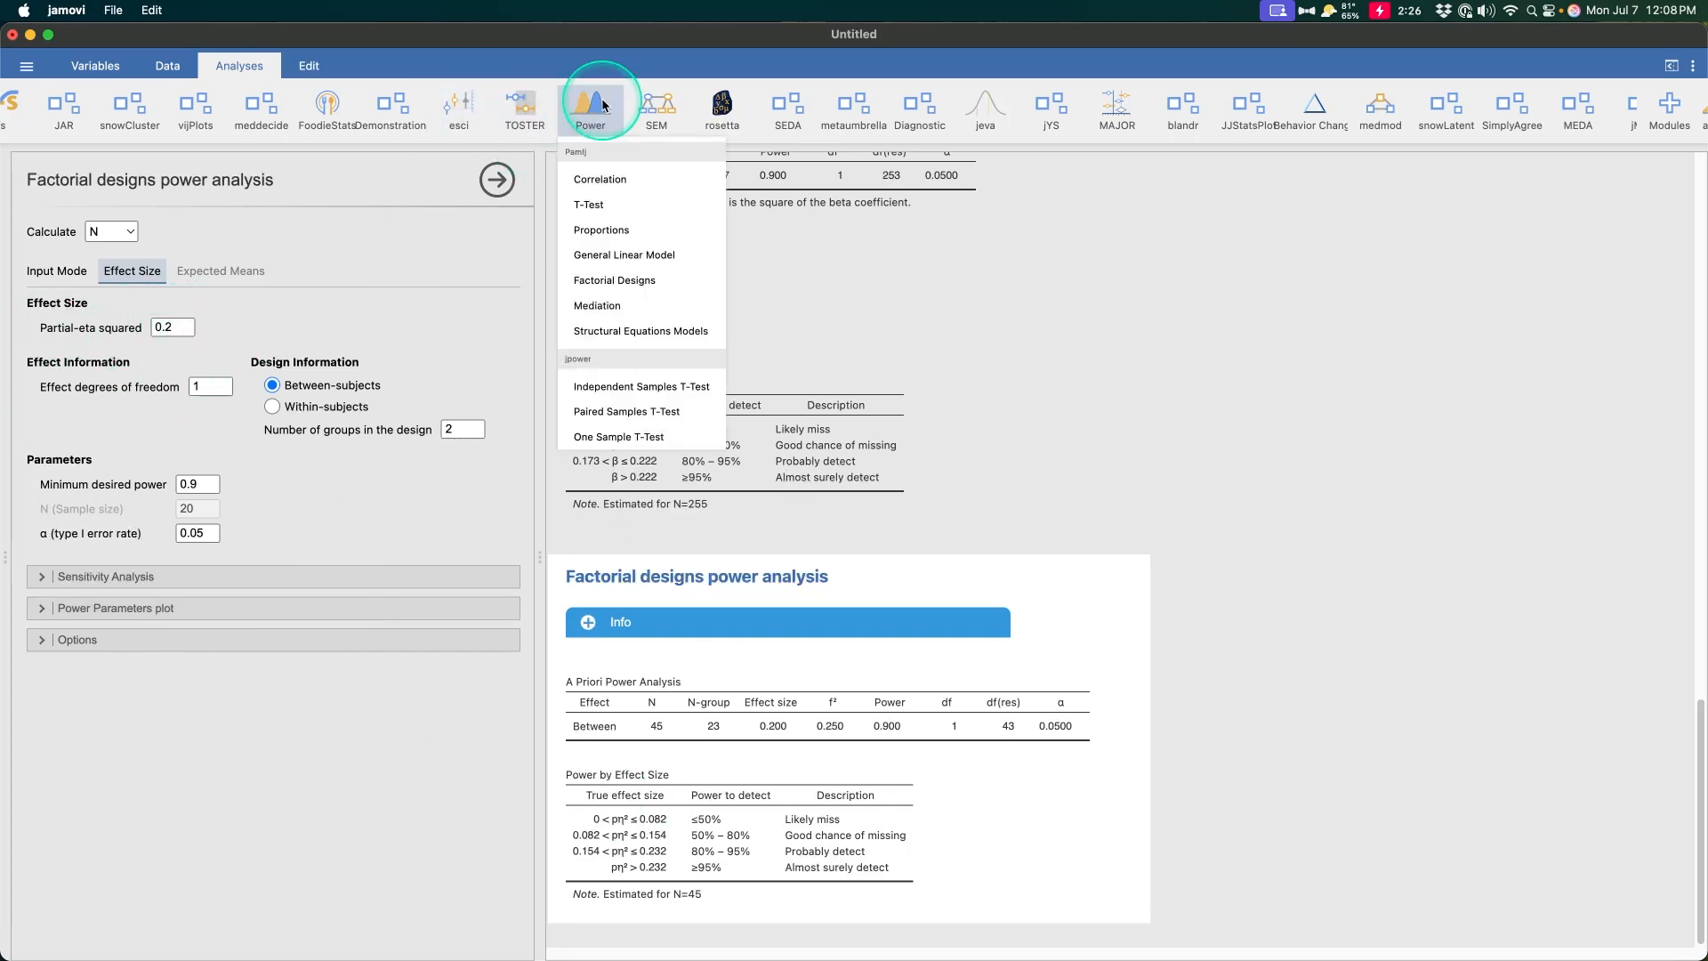
click(634, 292)
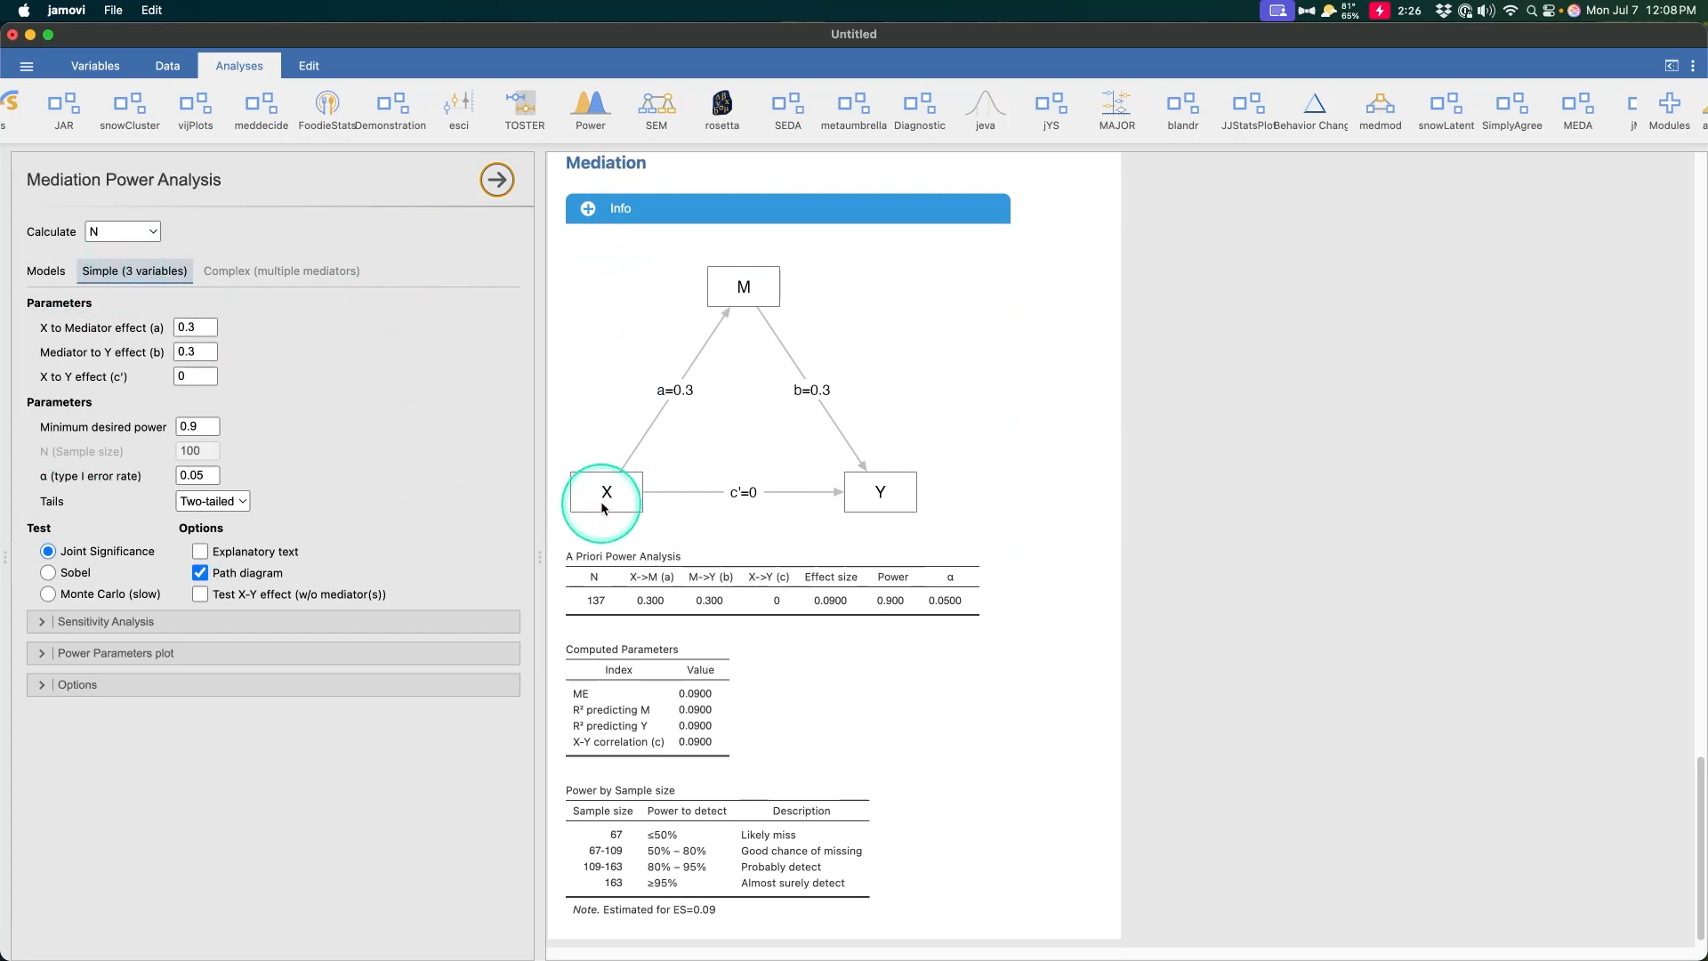
click(233, 270)
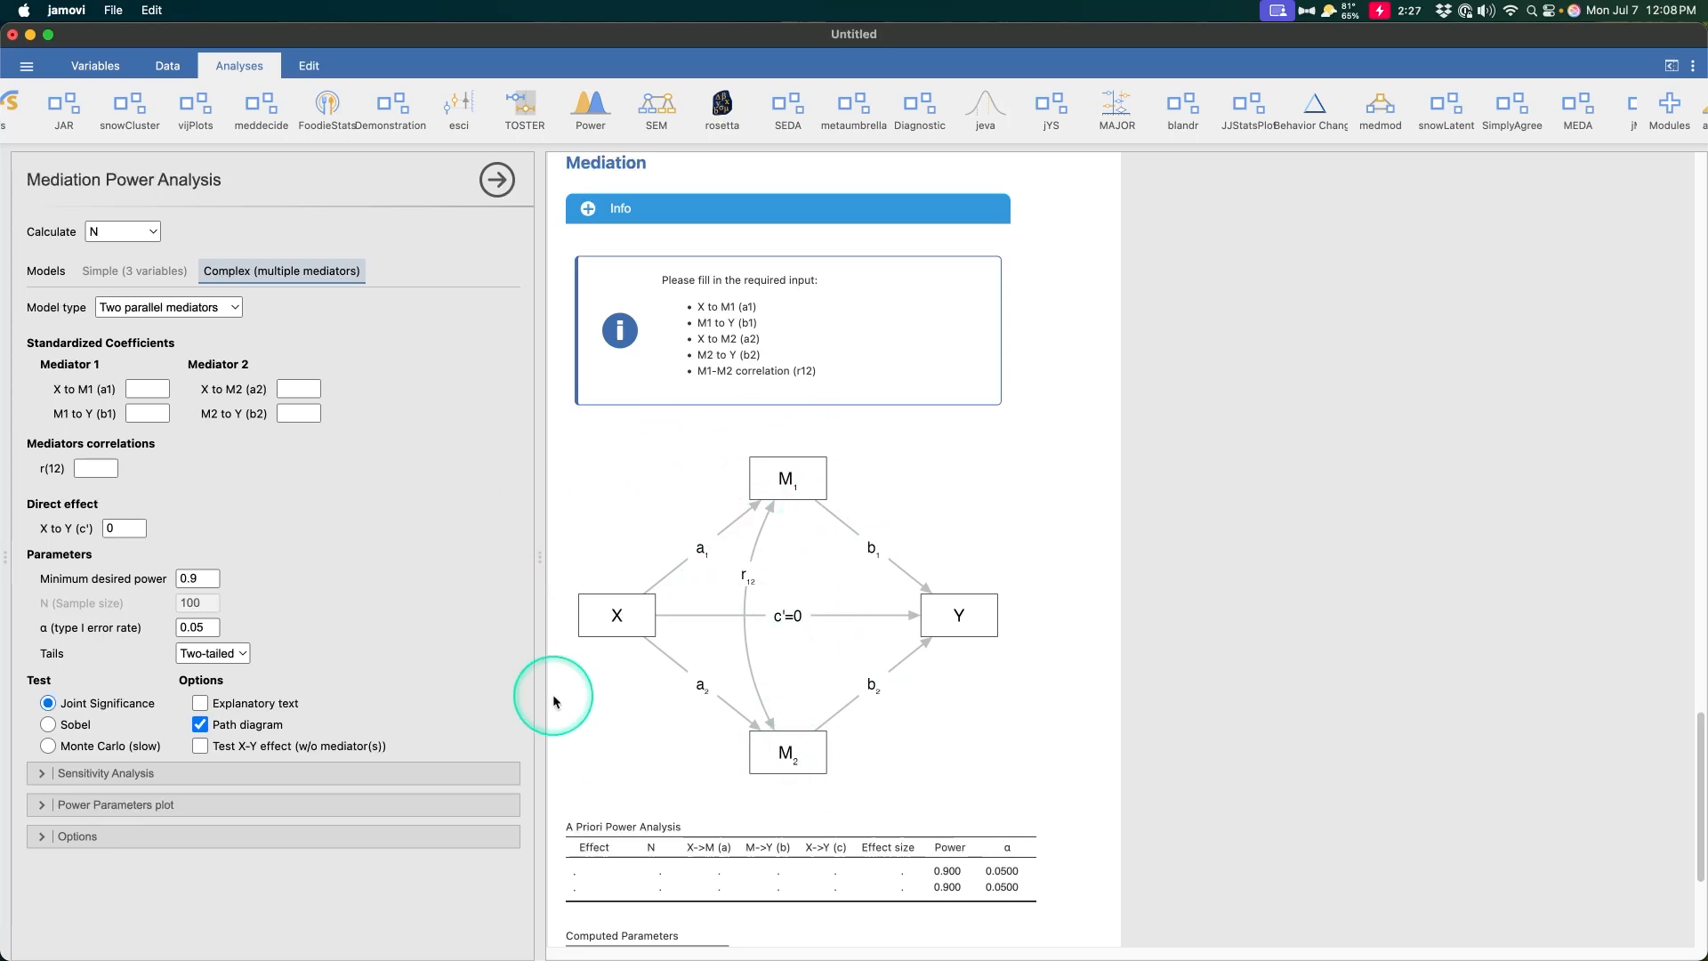
Preview the three parallel mediators model for the mediation analysis, and set the model type to Two serial mediators
click(164, 307)
click(151, 328)
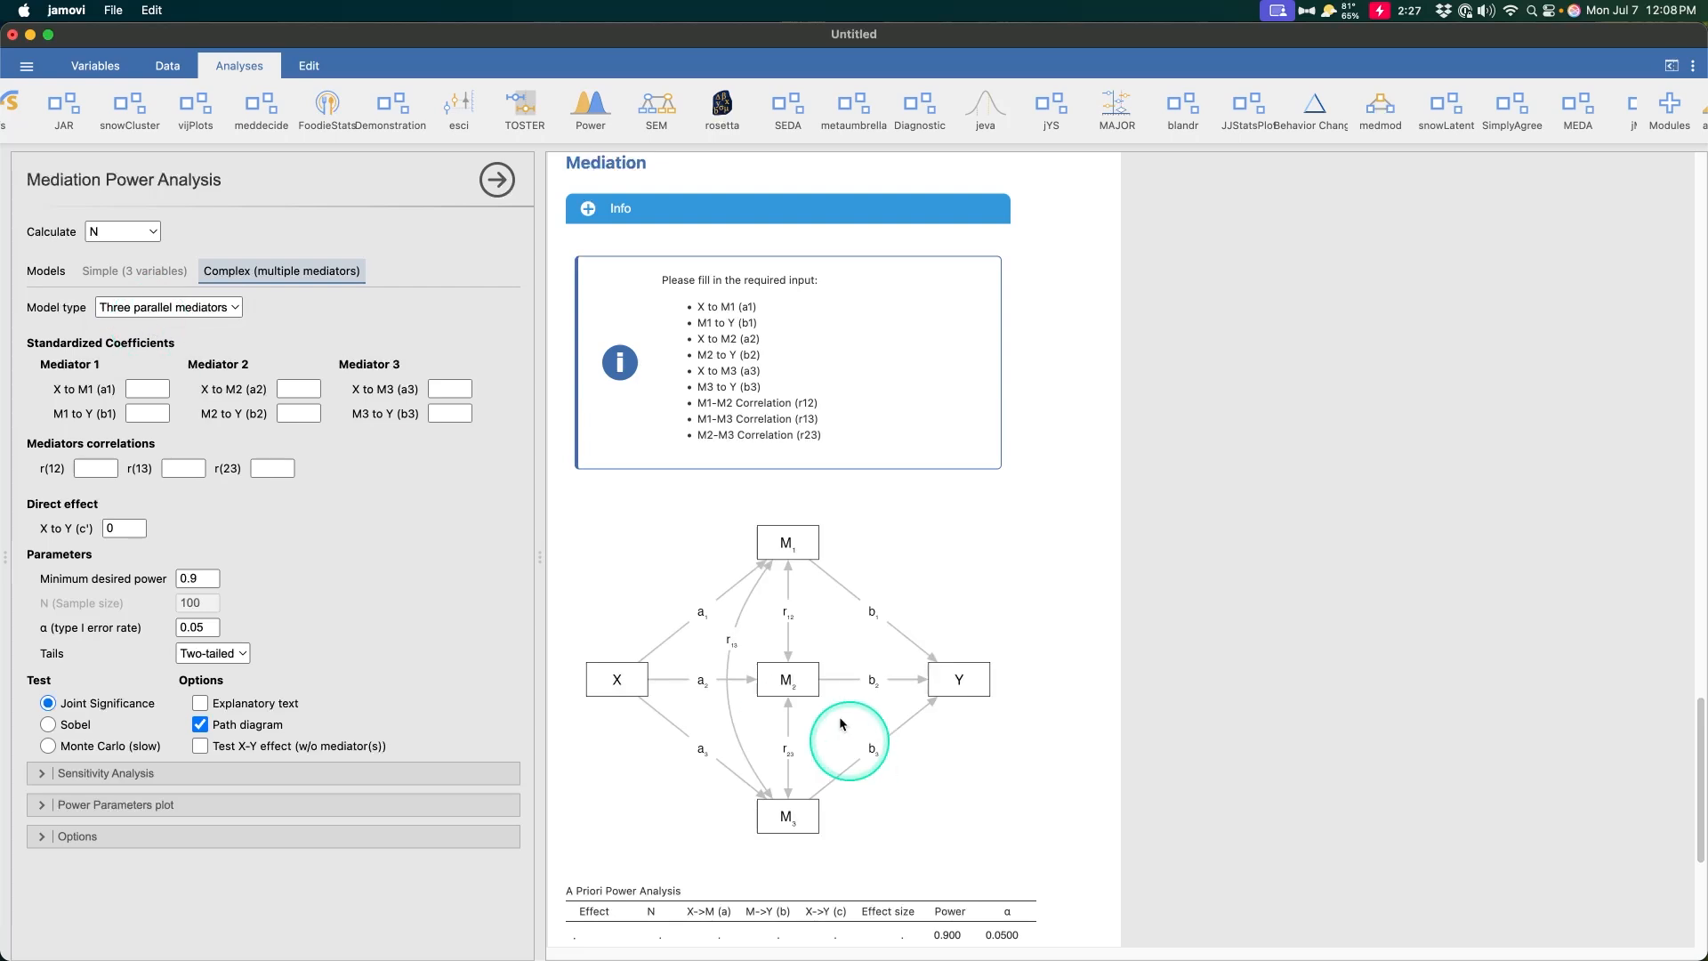
click(165, 307)
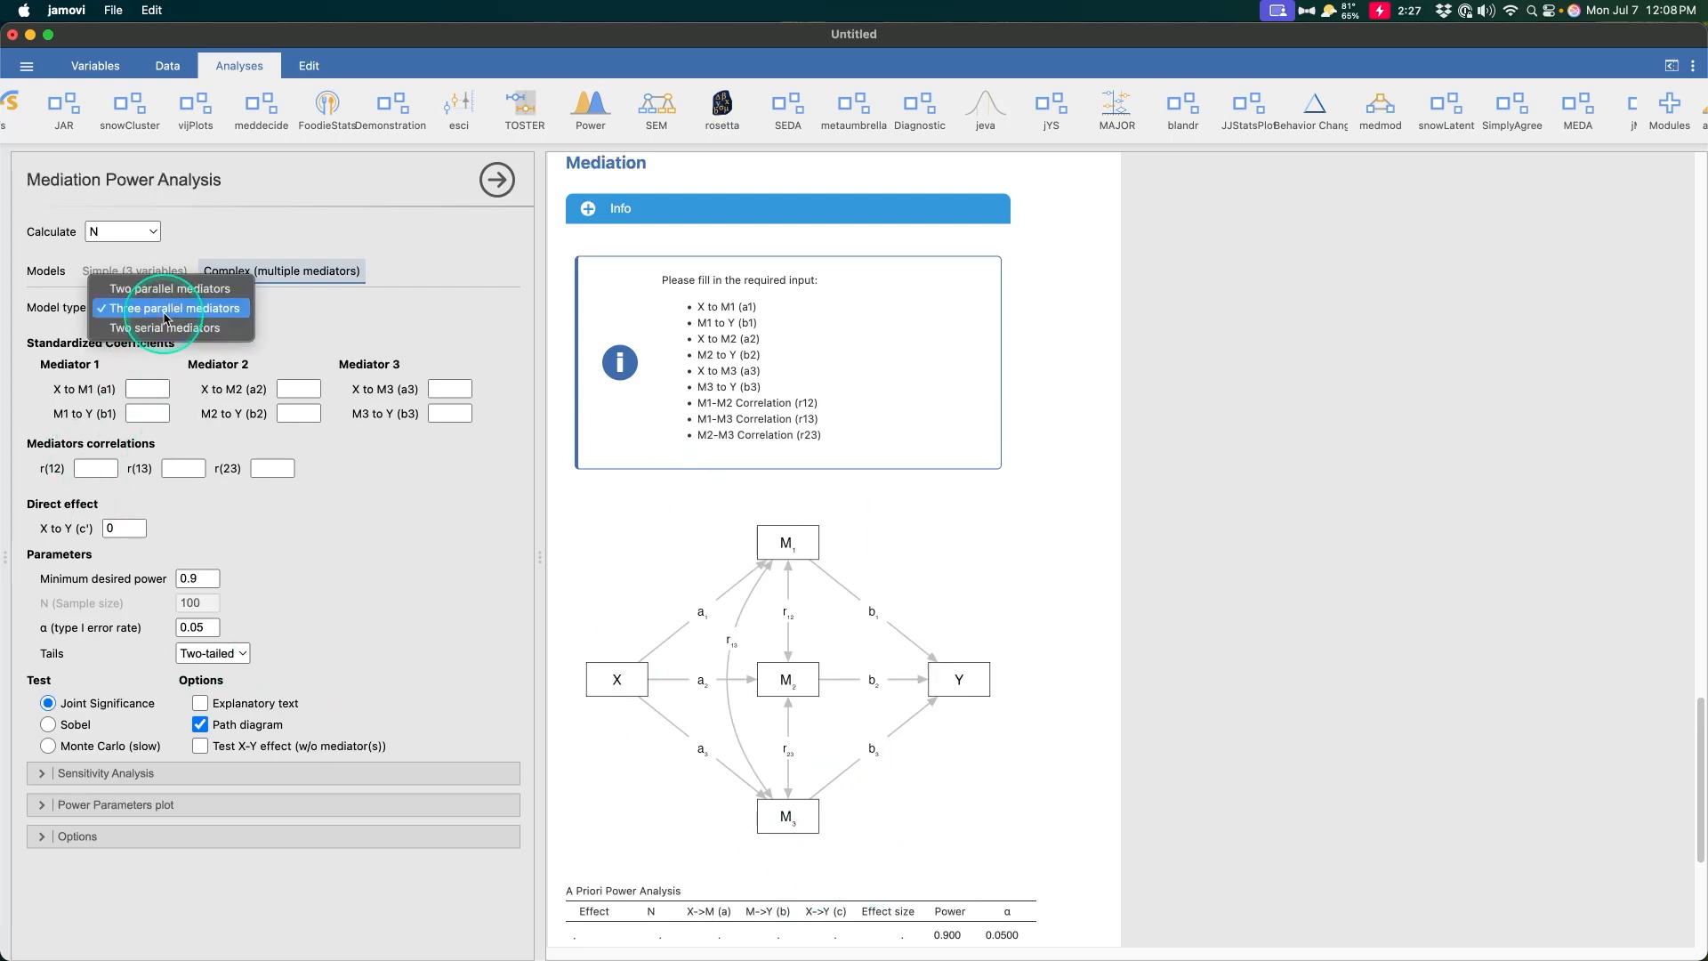
click(153, 328)
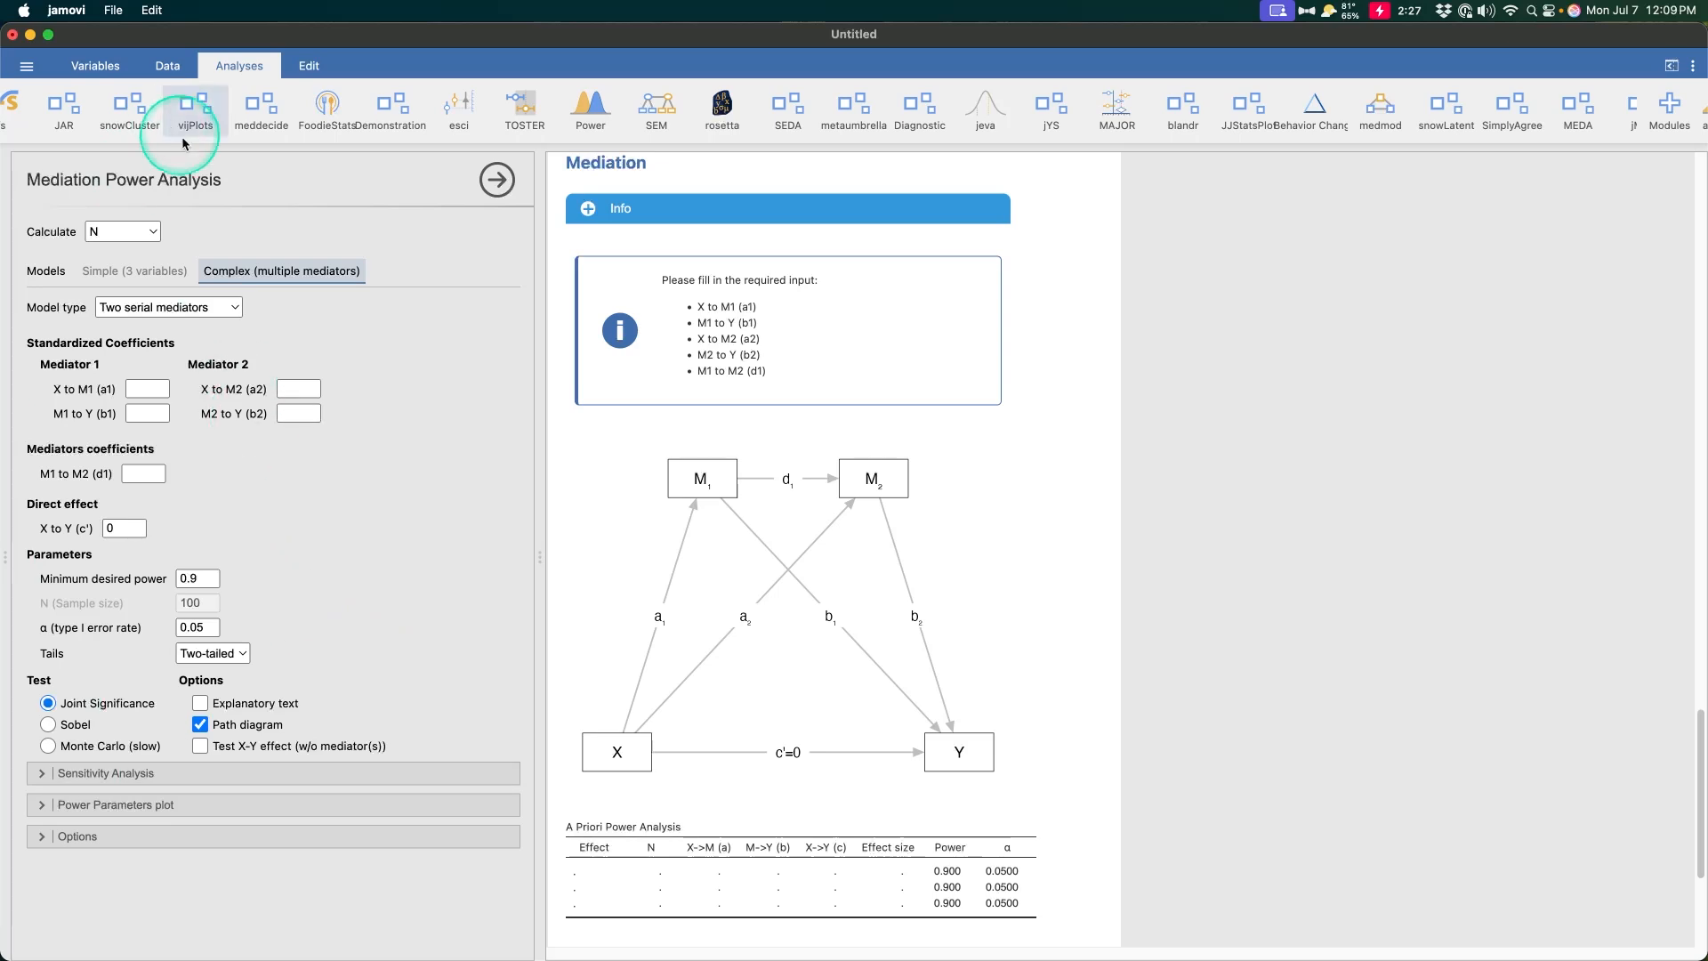
Add a Pamlj Structural Equations Models power analysis, and open the SEM page of the Pamlj web manual in the browser
click(590, 107)
click(614, 327)
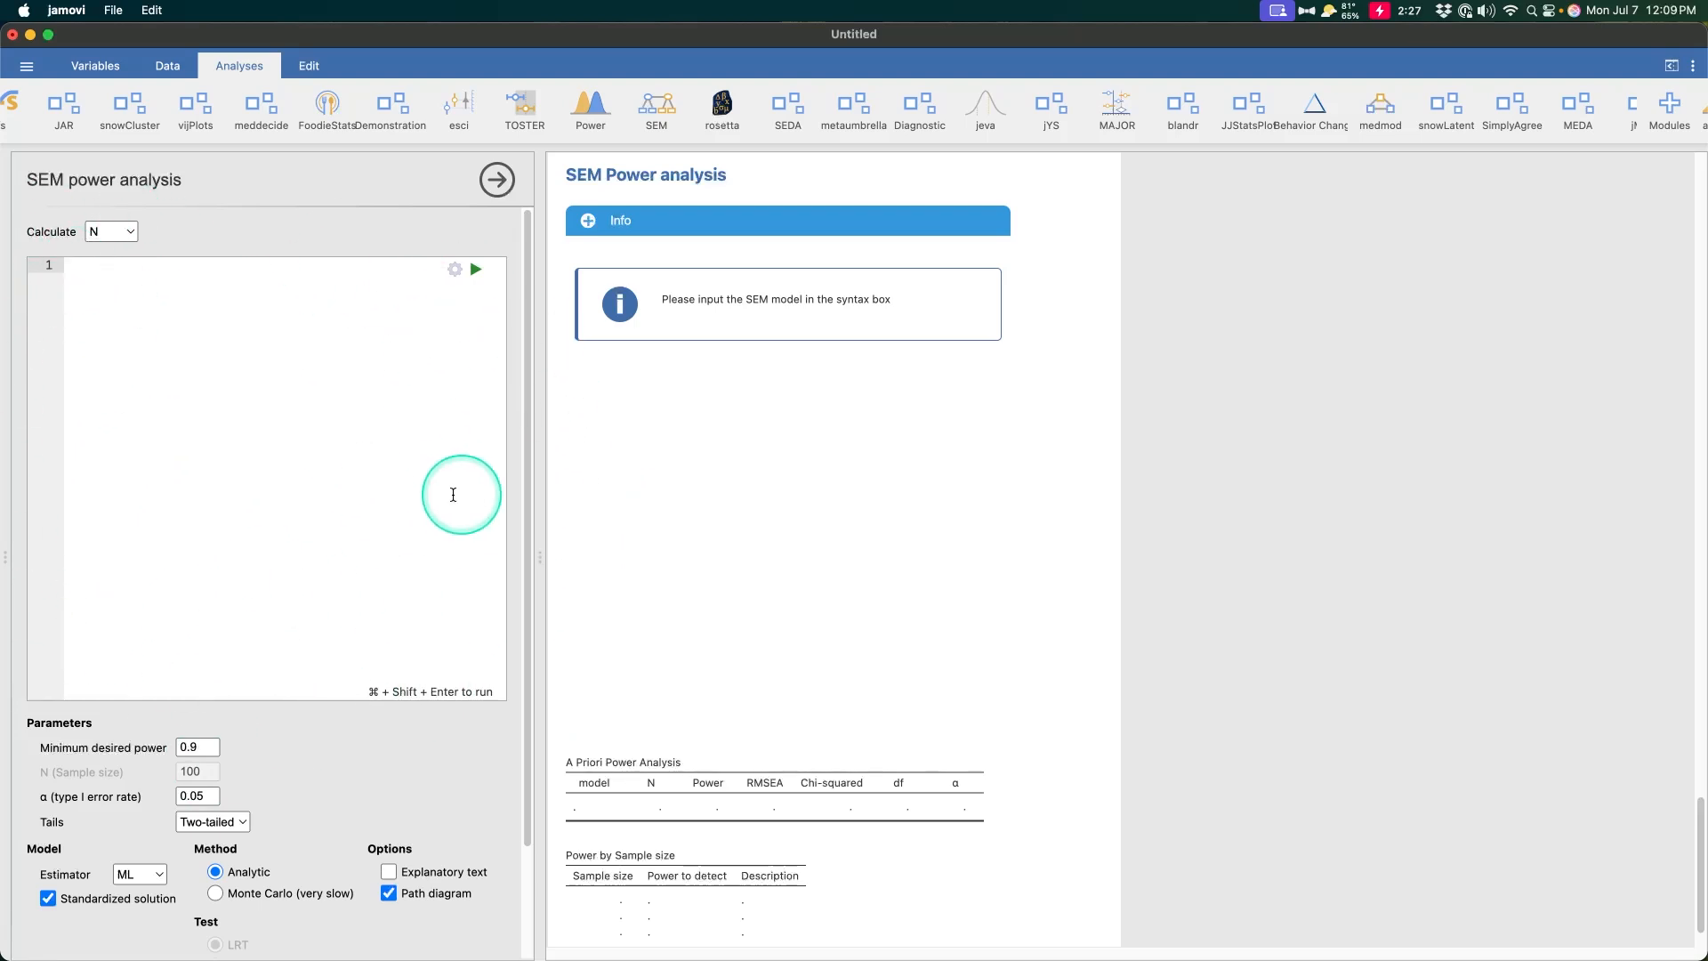
key(ctrl+Up)
click(444, 471)
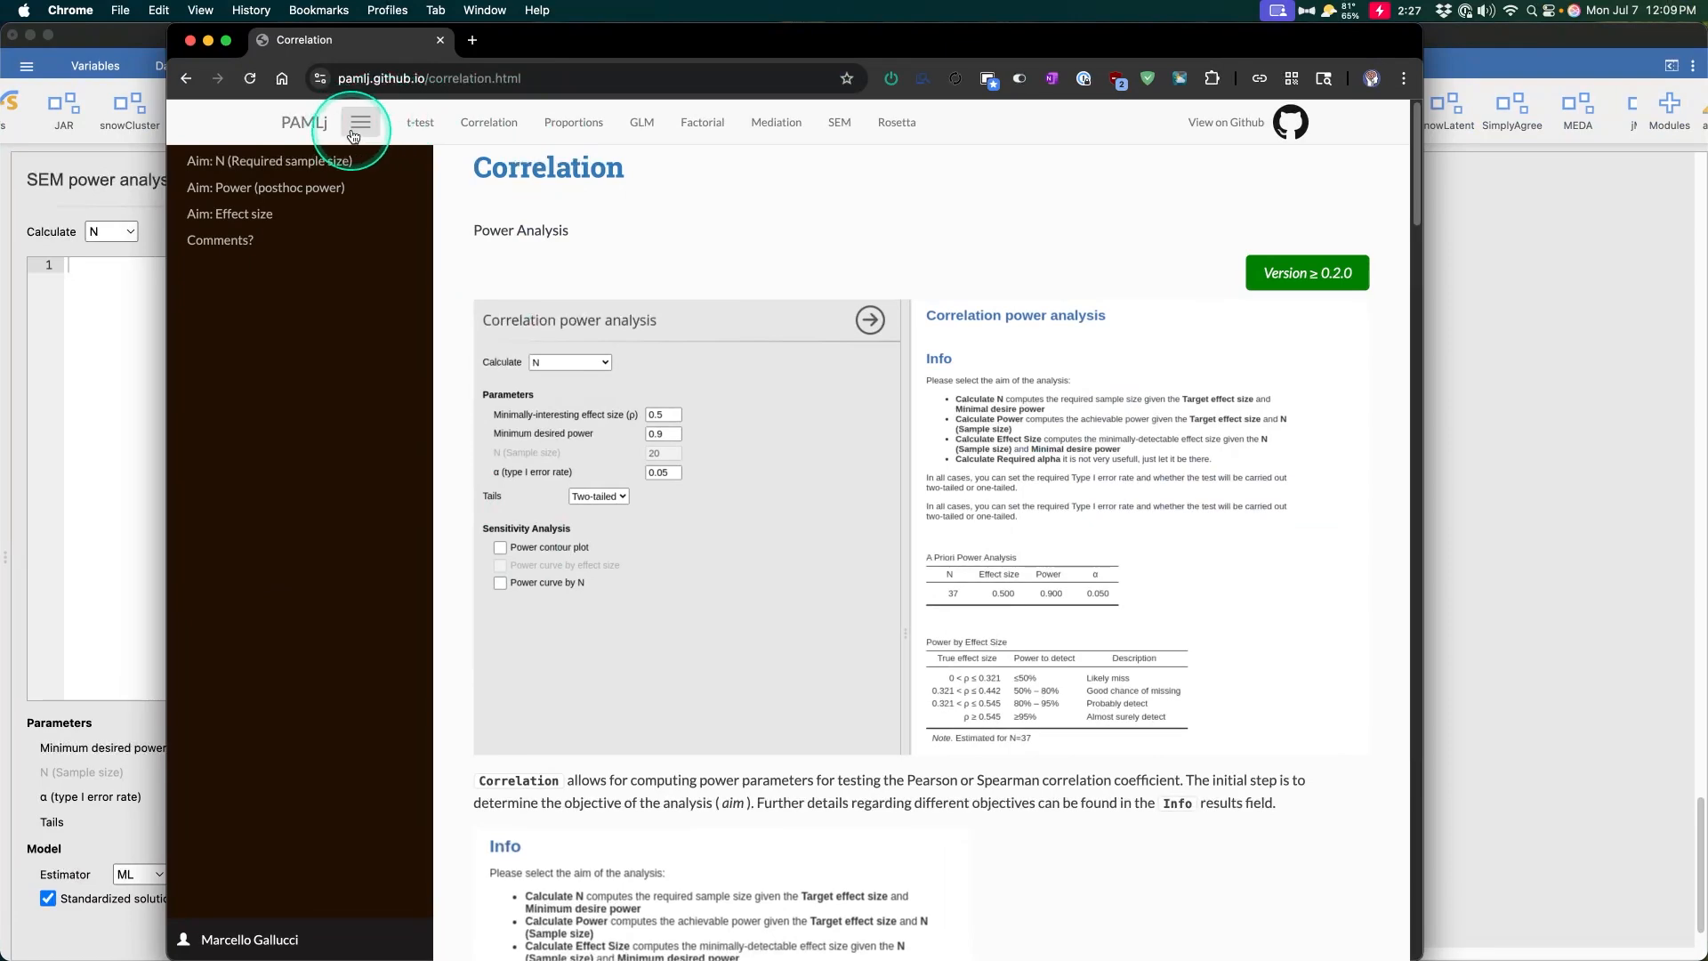
click(838, 122)
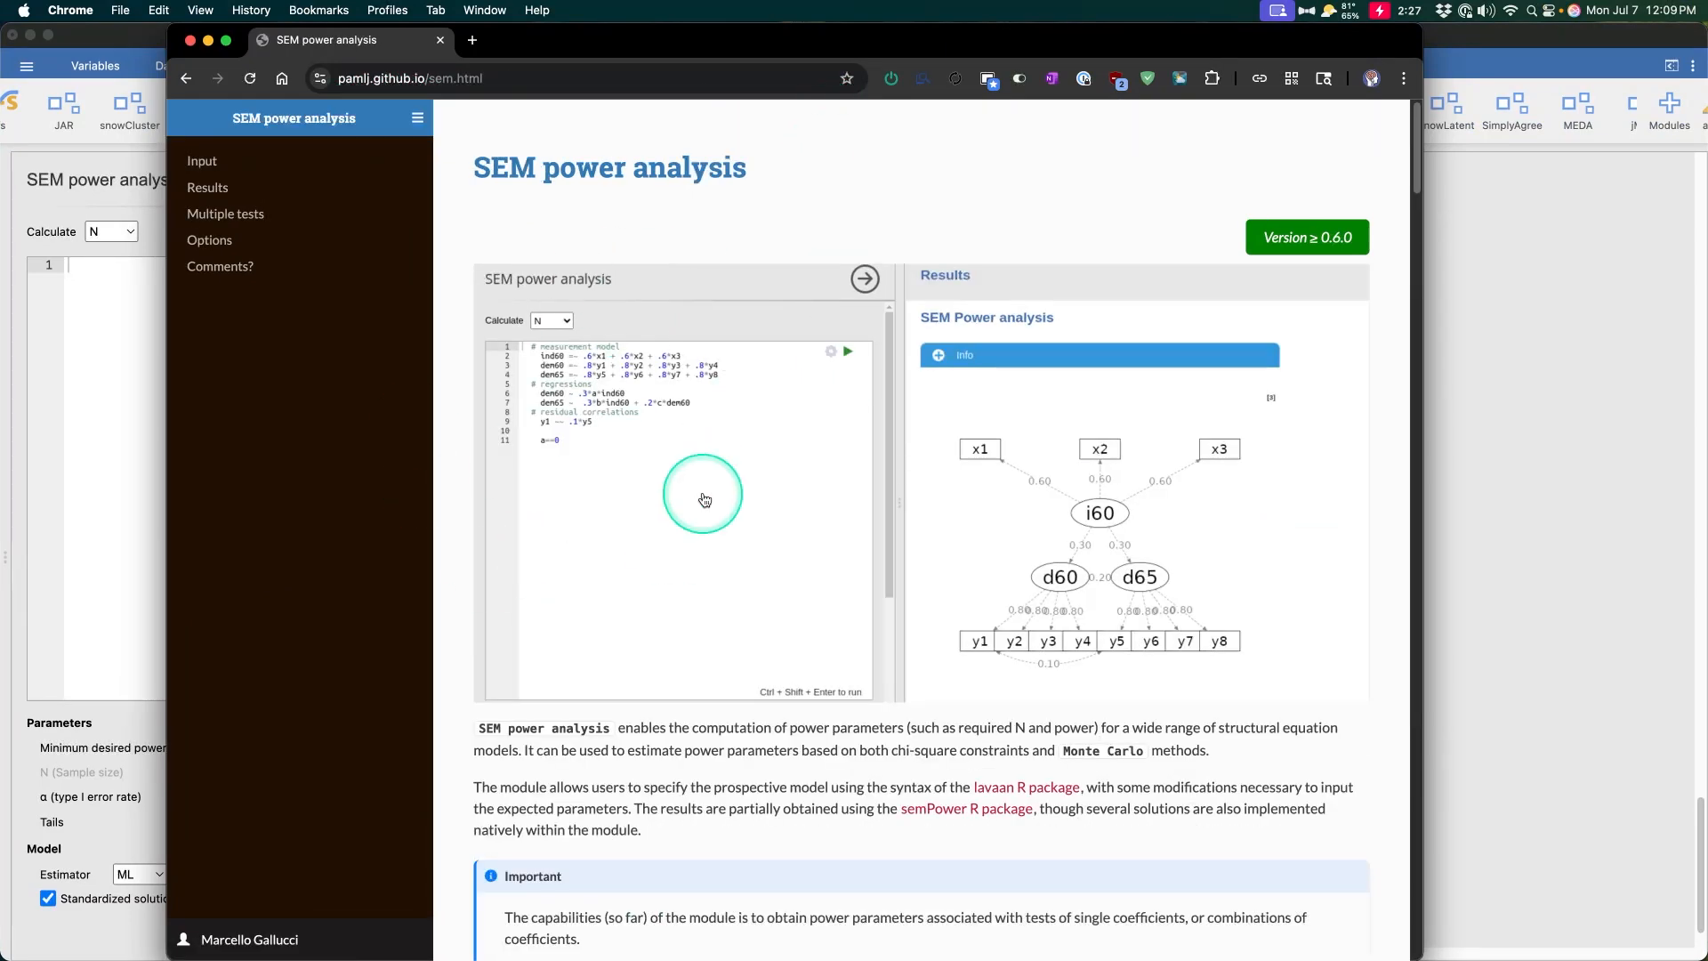
Examine the SEM help page's lavaan syntax examples and its notes on the lavaan and semPower R packages
scroll(774, 389, down, 6)
drag(499, 646, 487, 535)
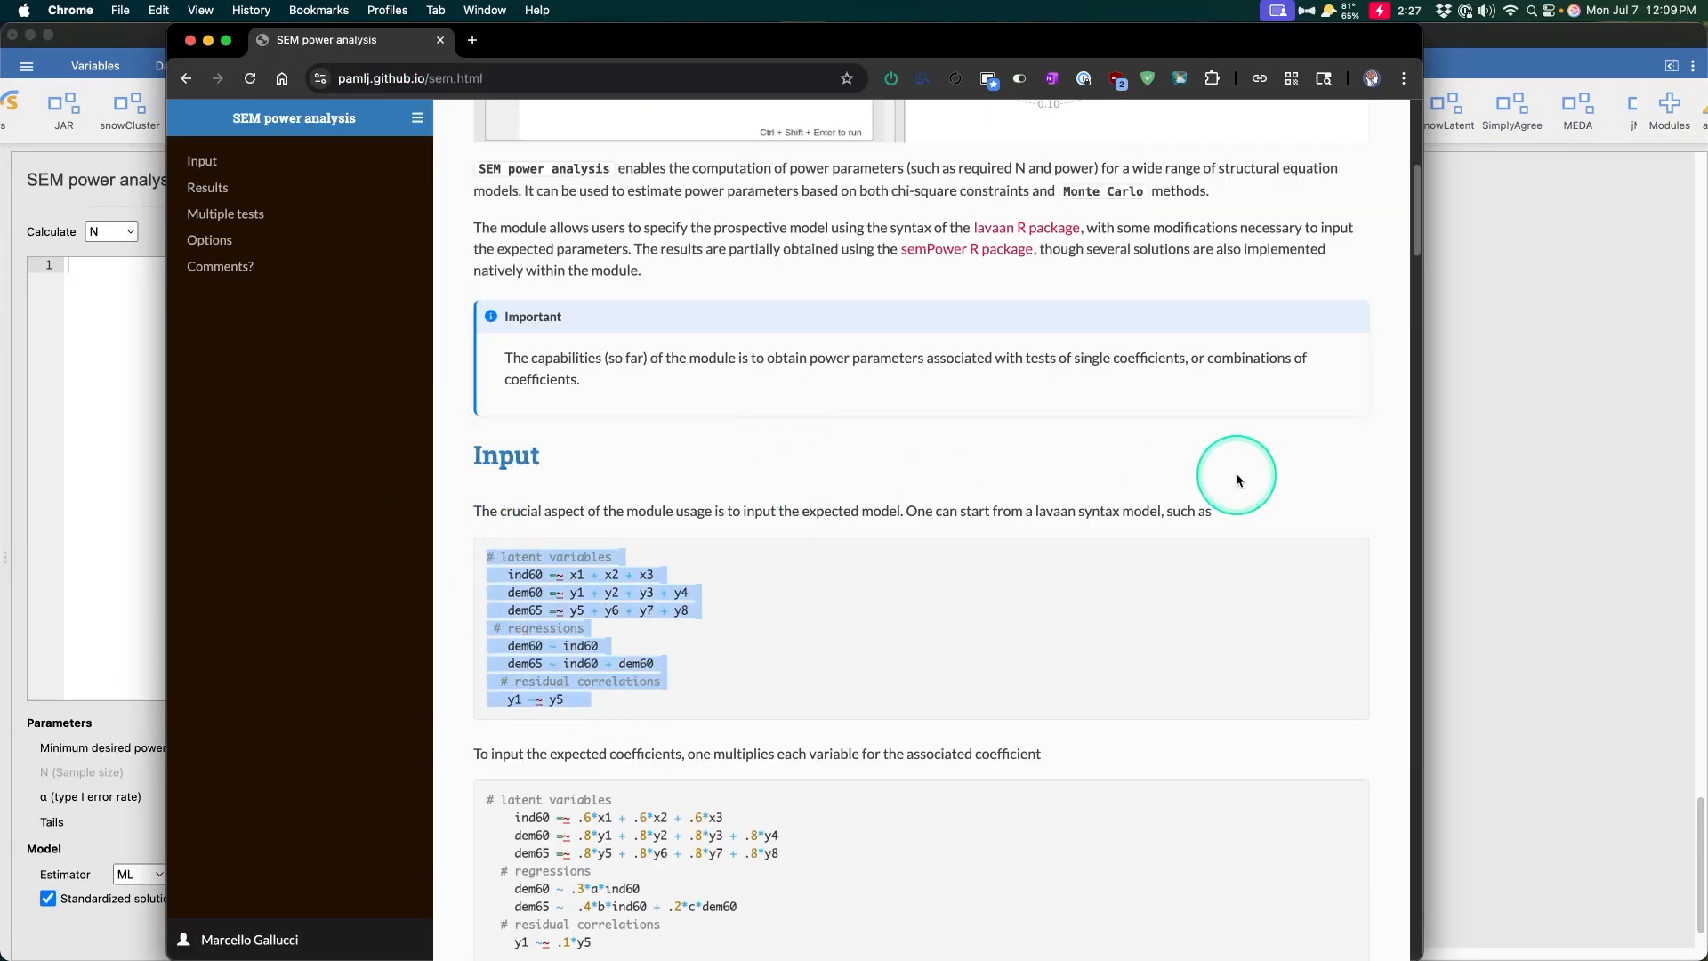
scroll(890, 427, down, 8)
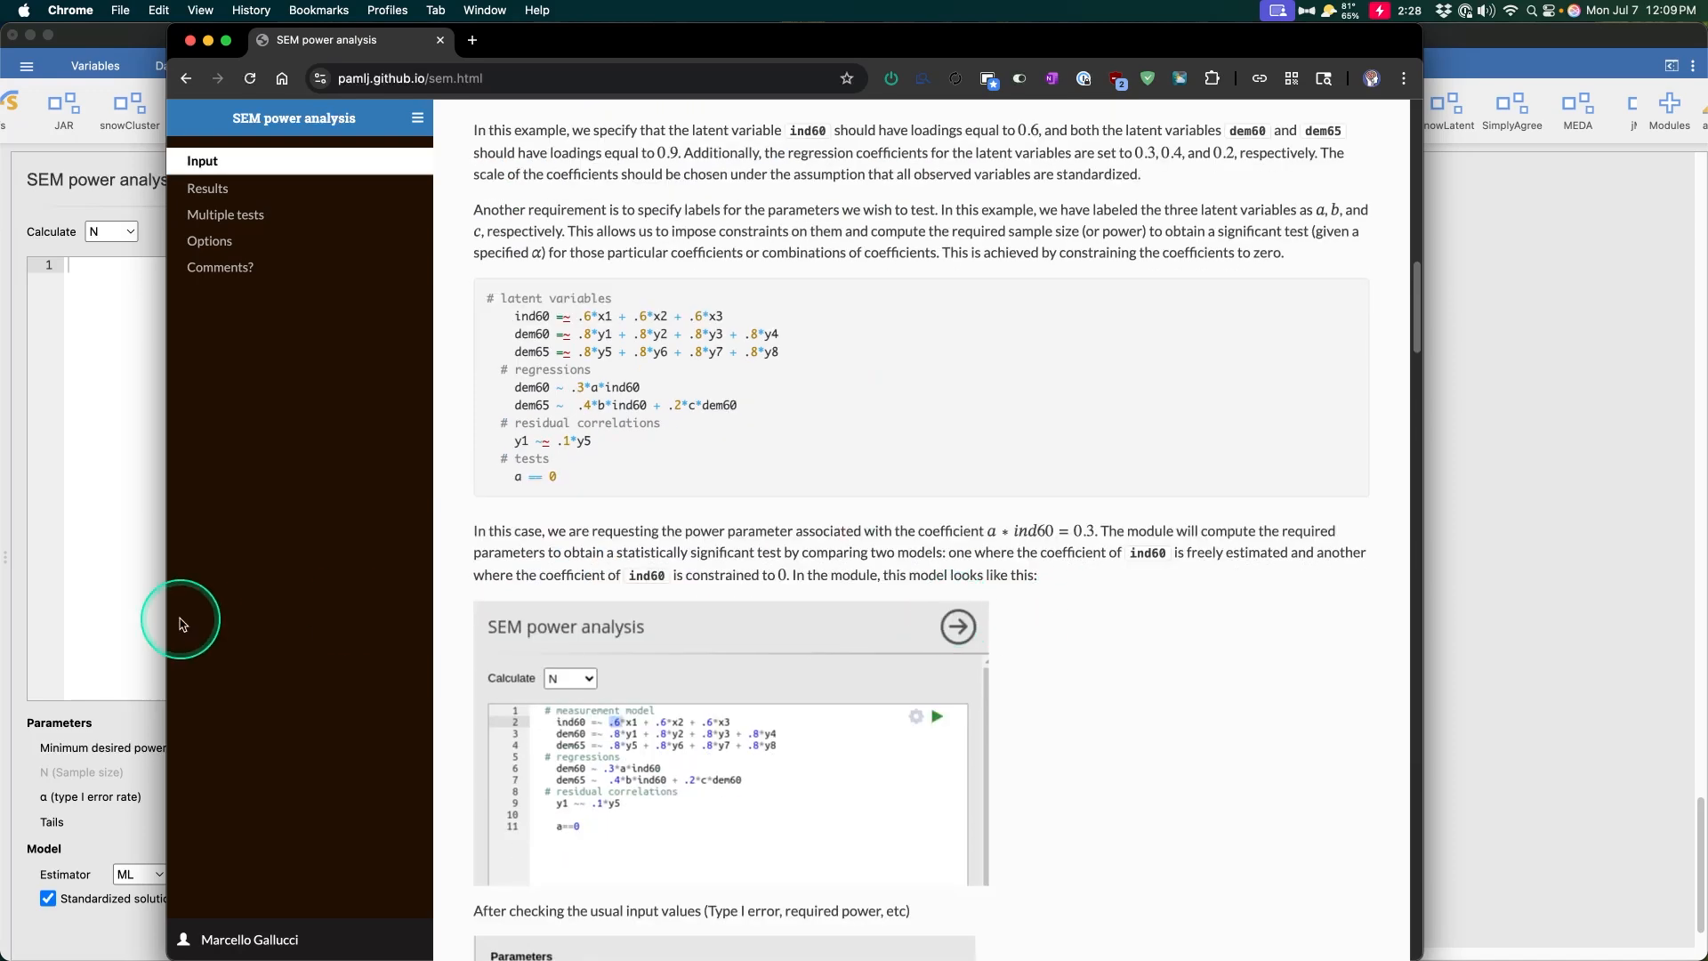
scroll(751, 381, up, 6)
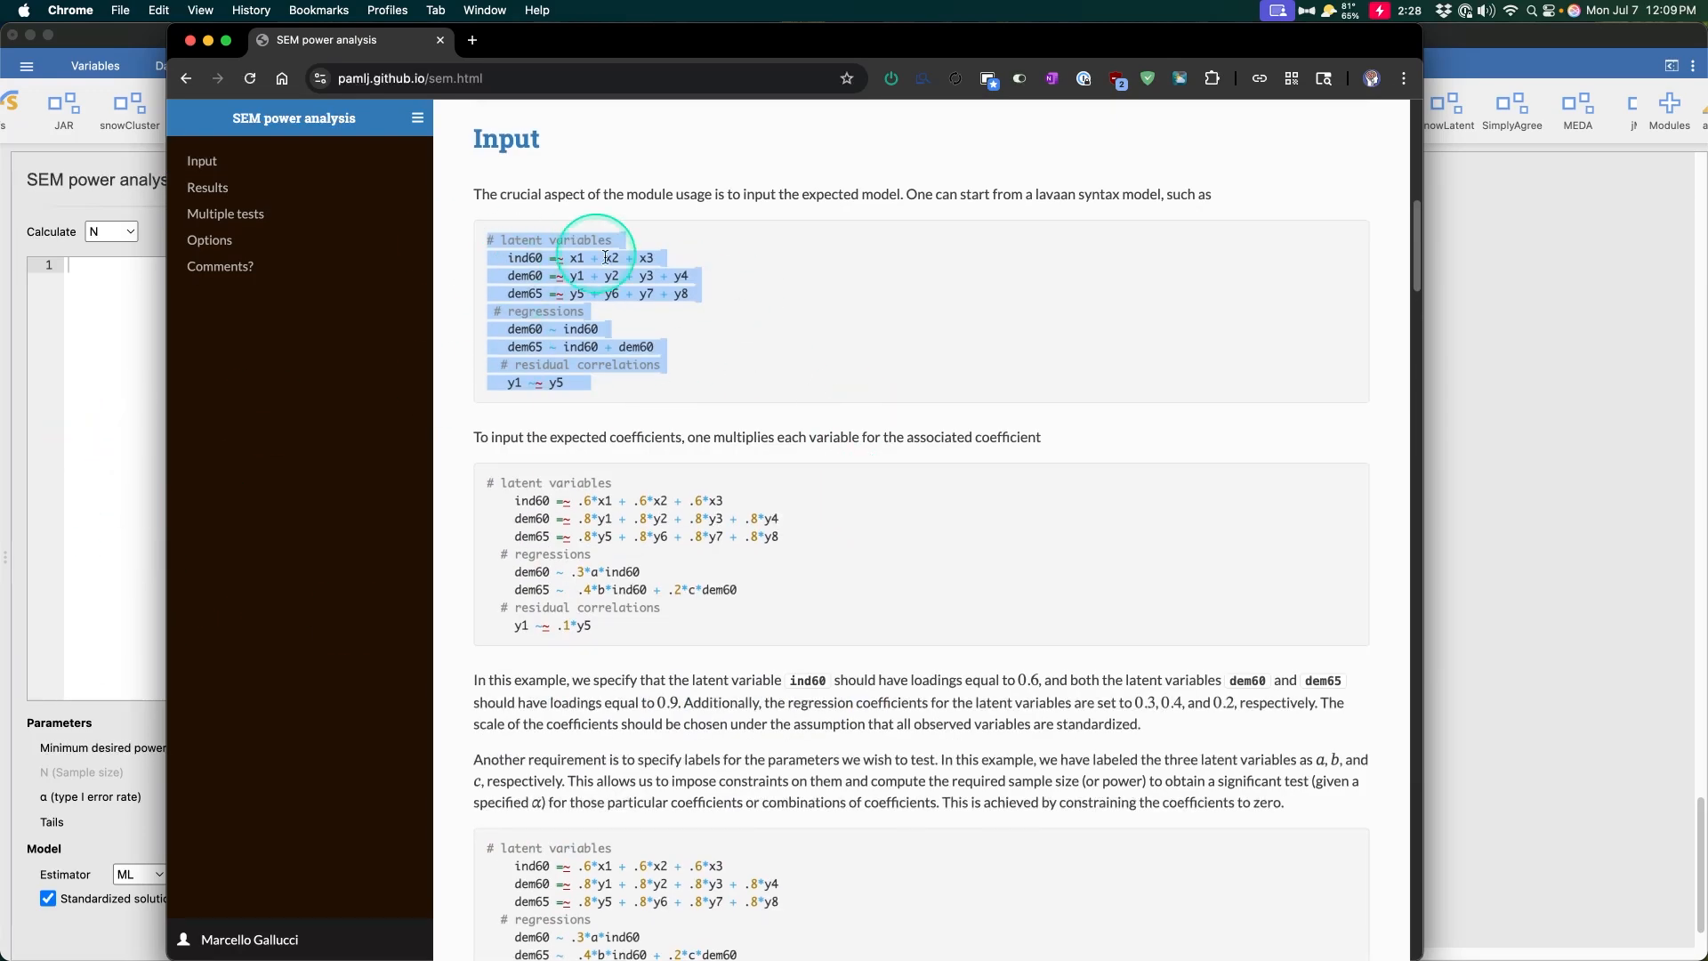
drag(1026, 195, 1201, 192)
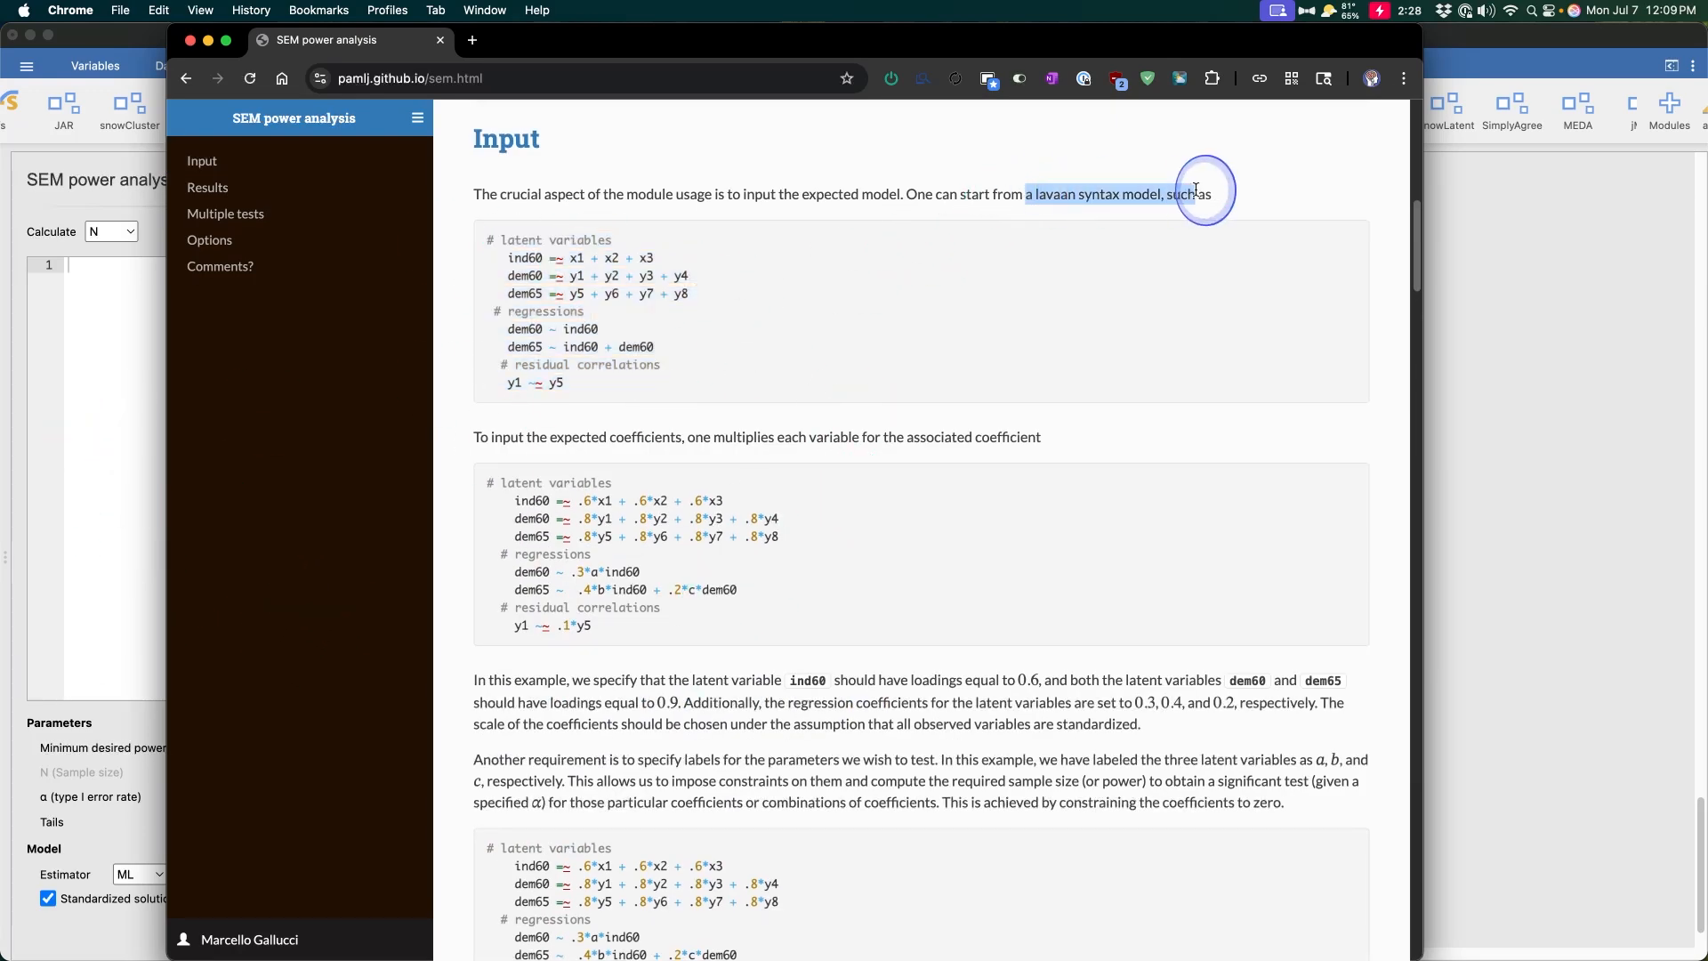
scroll(1201, 191, up, 5)
drag(954, 384, 1128, 378)
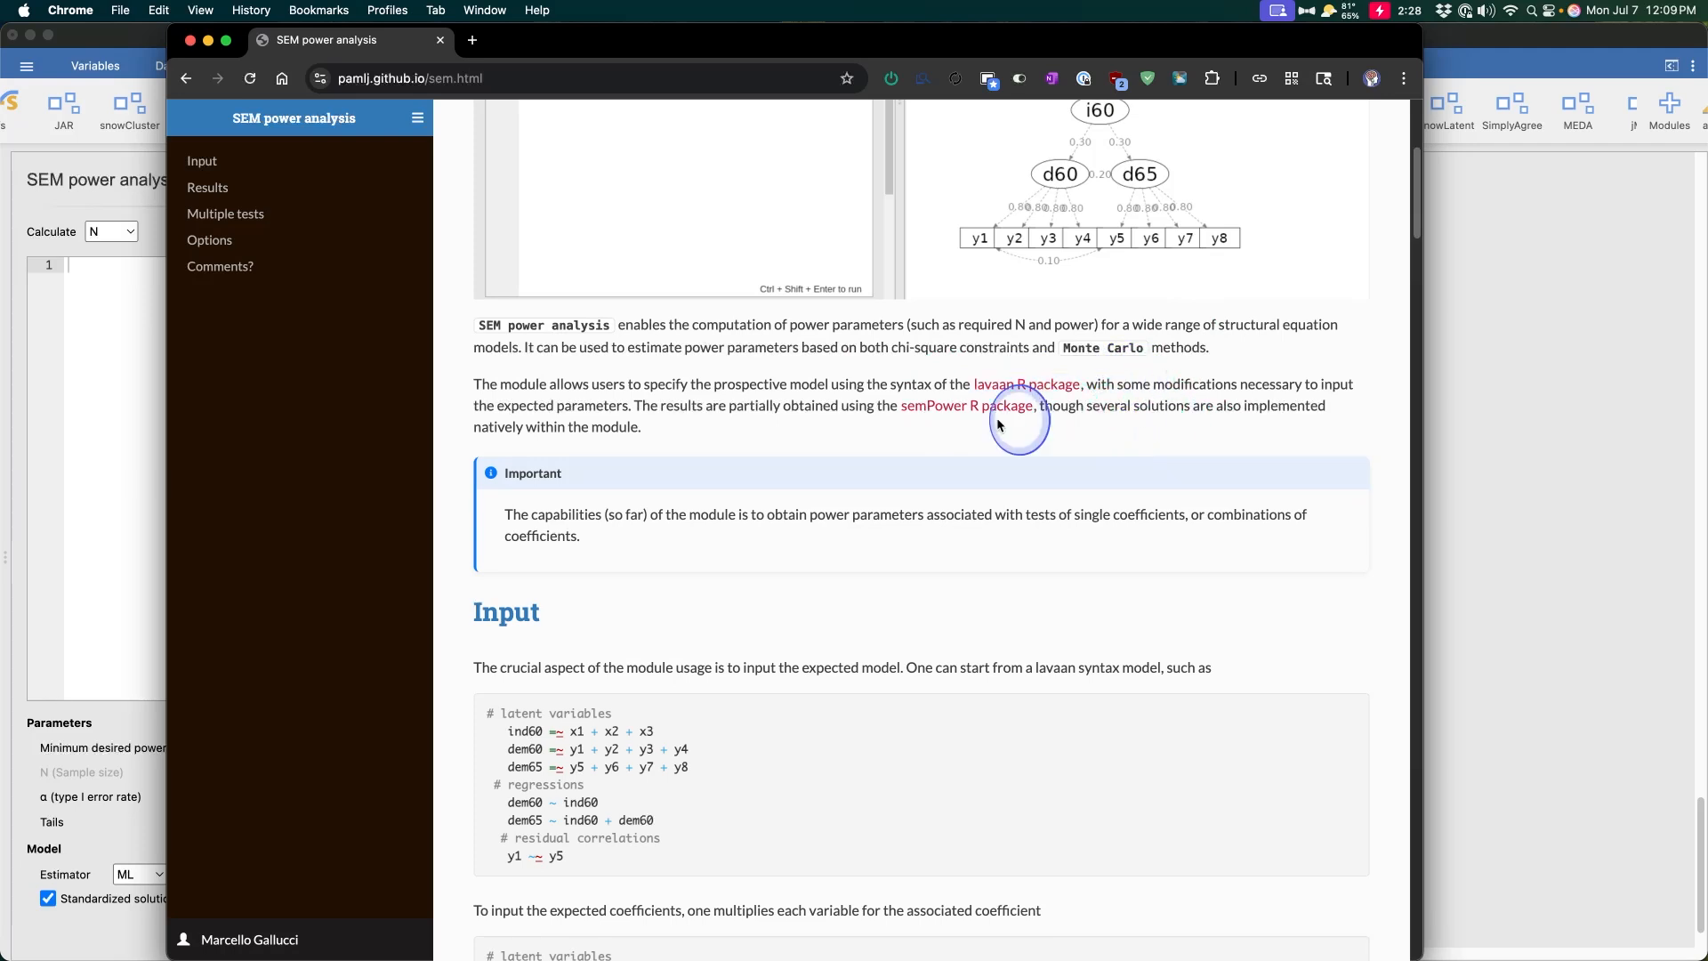
drag(755, 406, 1159, 406)
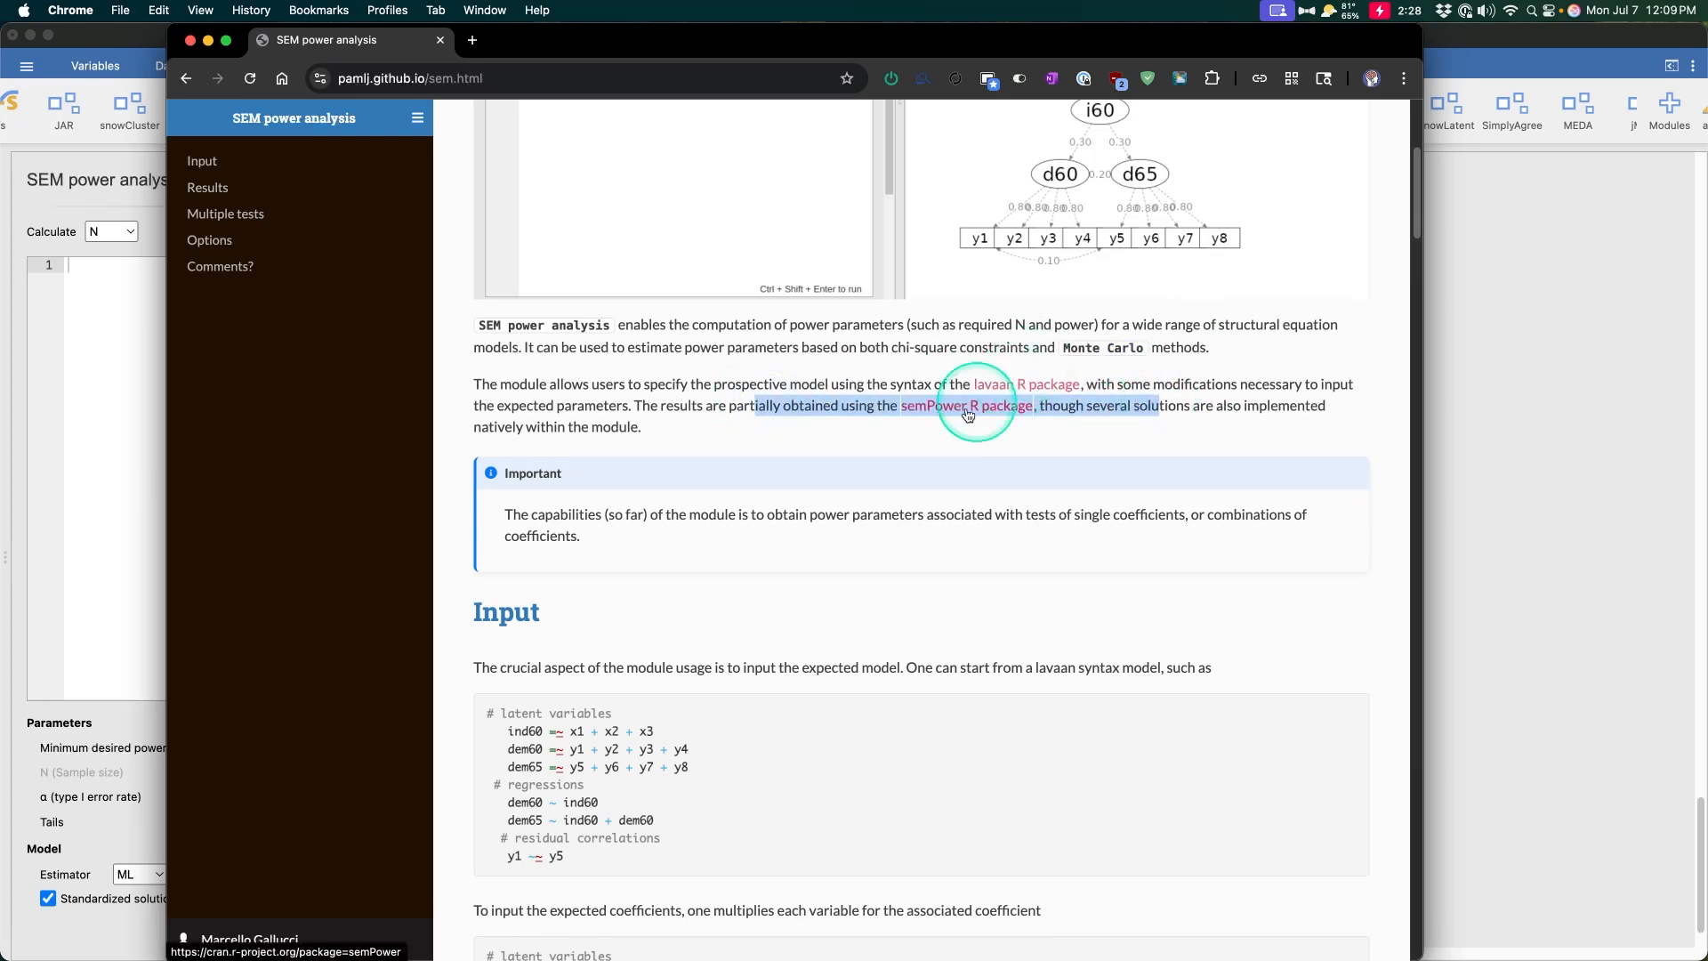
Switch back to jamovi and review the SEM power analysis's syntax box, parameters, method and options
click(137, 373)
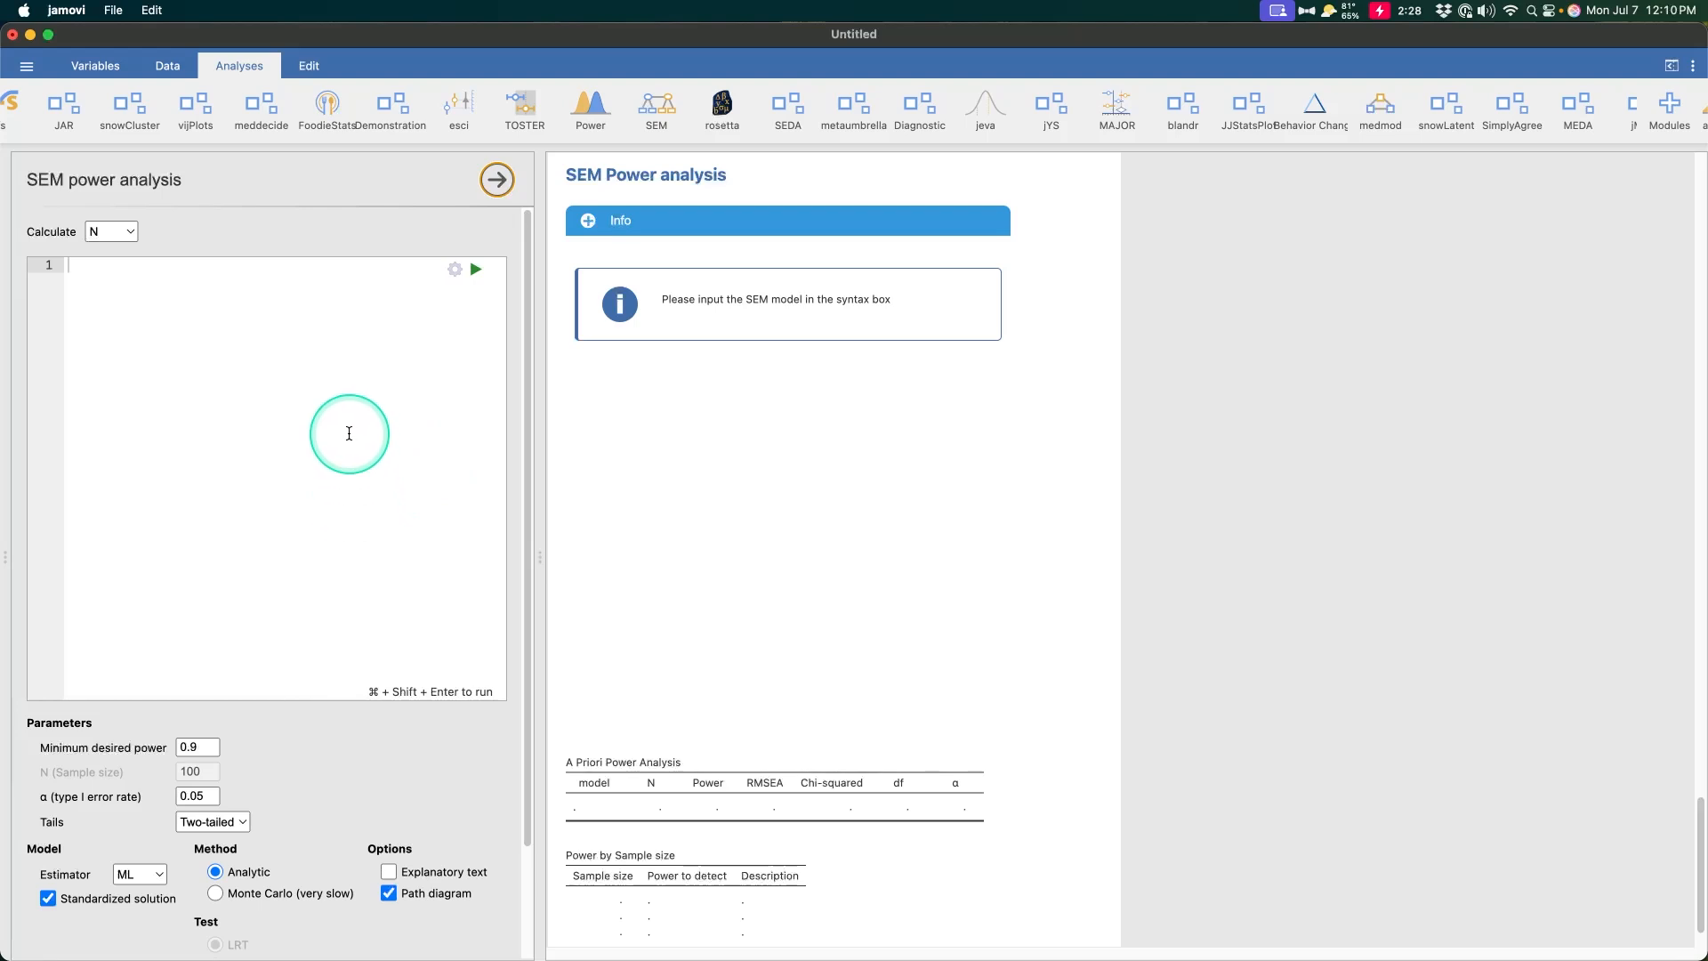
scroll(369, 578, down, 5)
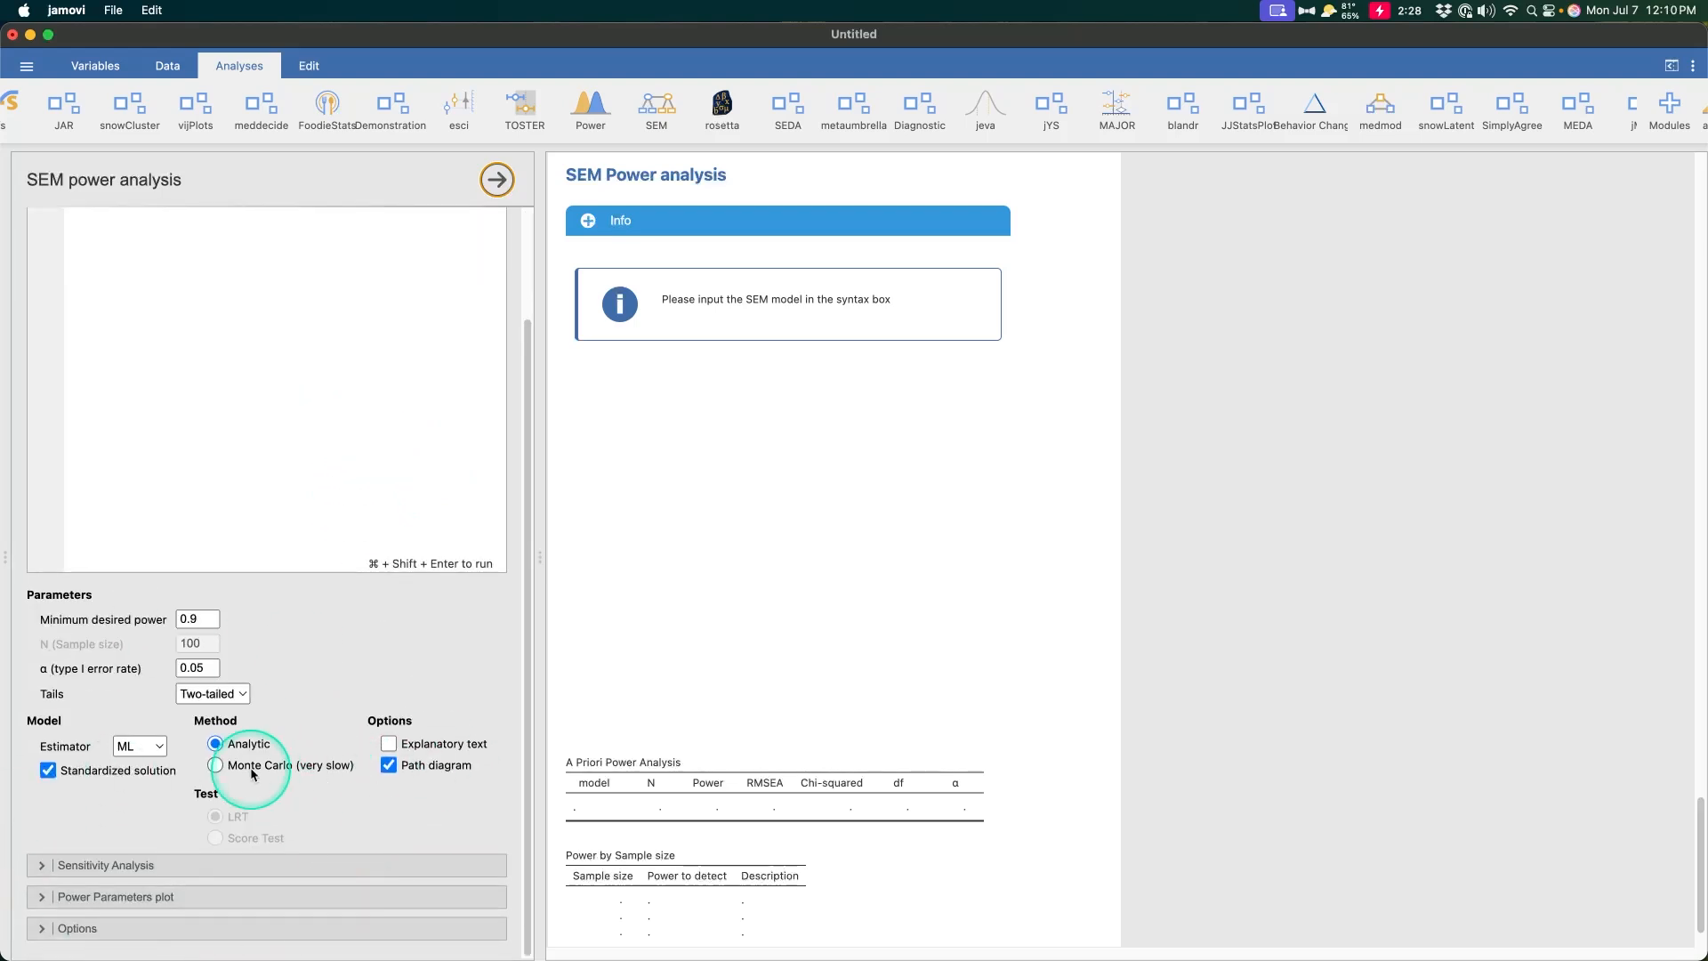
click(337, 427)
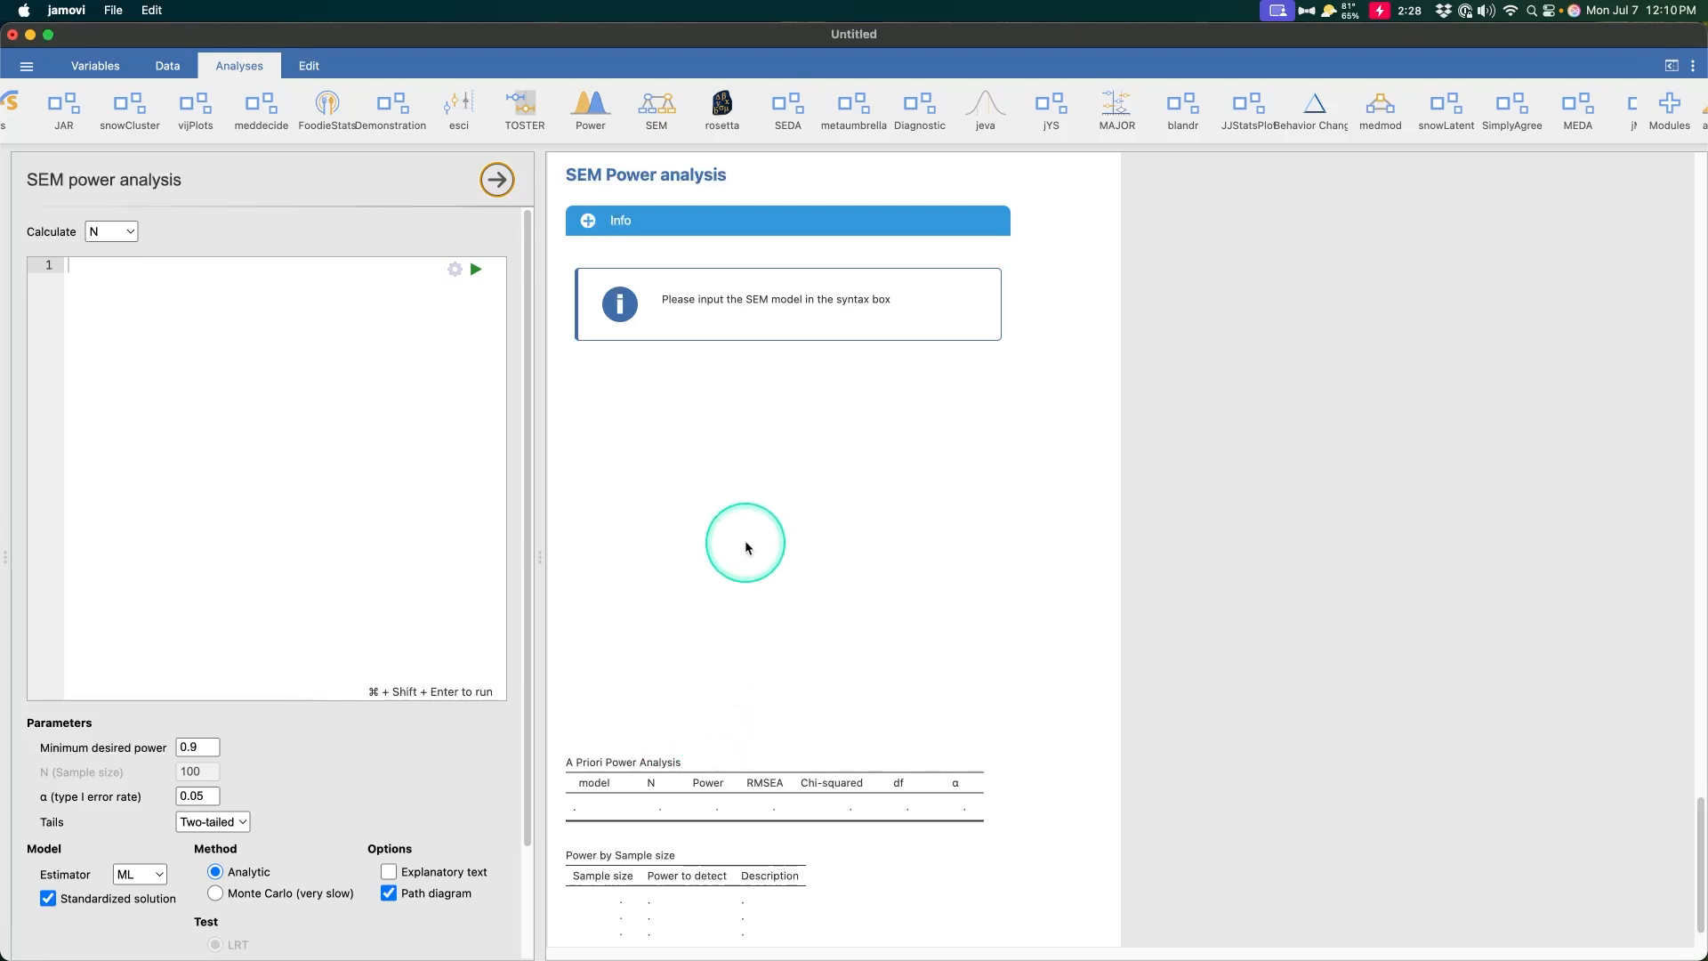
Reopen the Correlation power analysis from the results and switch its calculation aim to Power, finishing on Effect Size
click(594, 113)
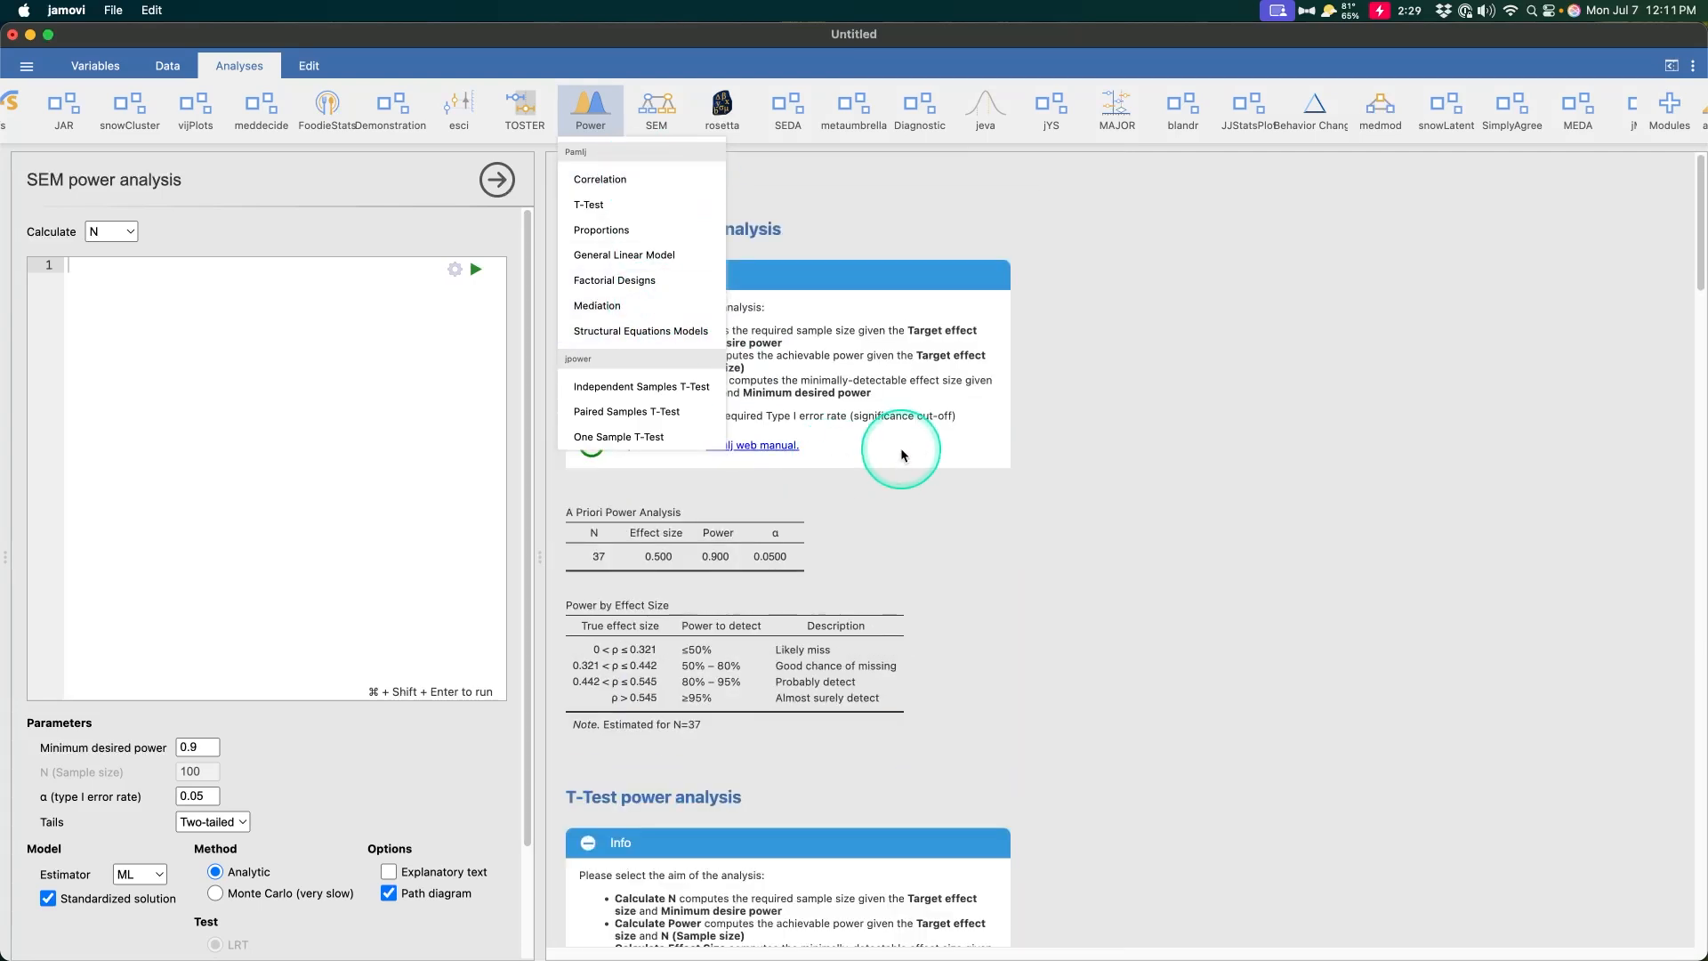
click(901, 454)
click(111, 231)
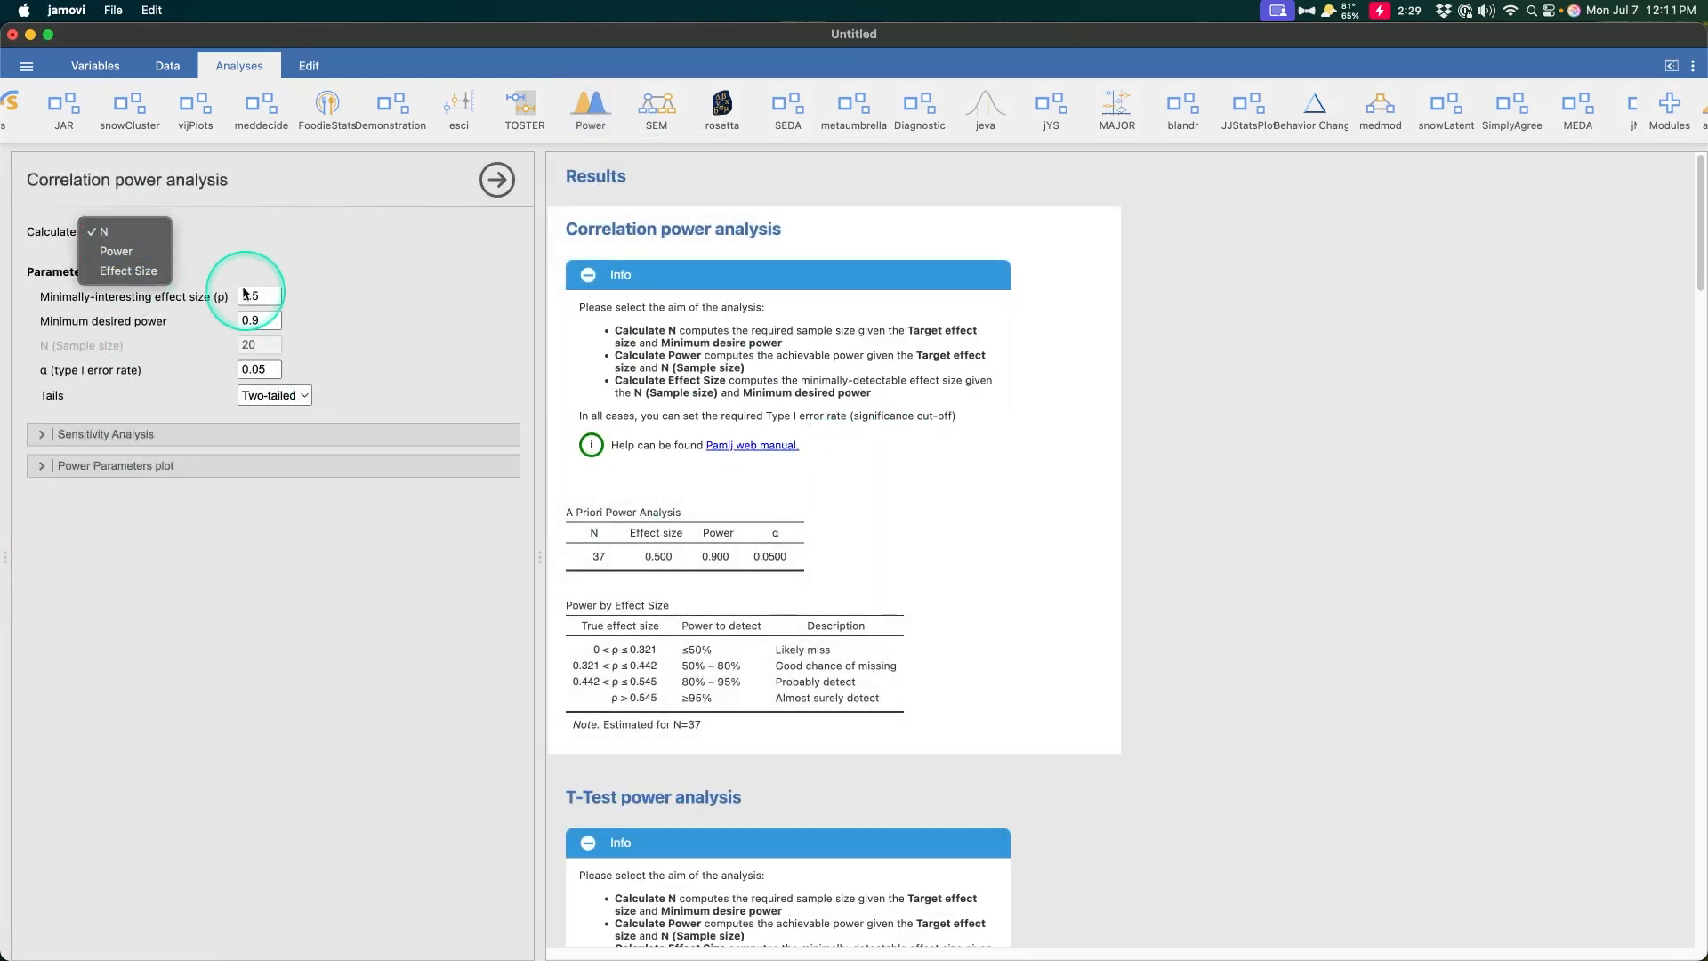
click(116, 251)
click(143, 230)
click(140, 248)
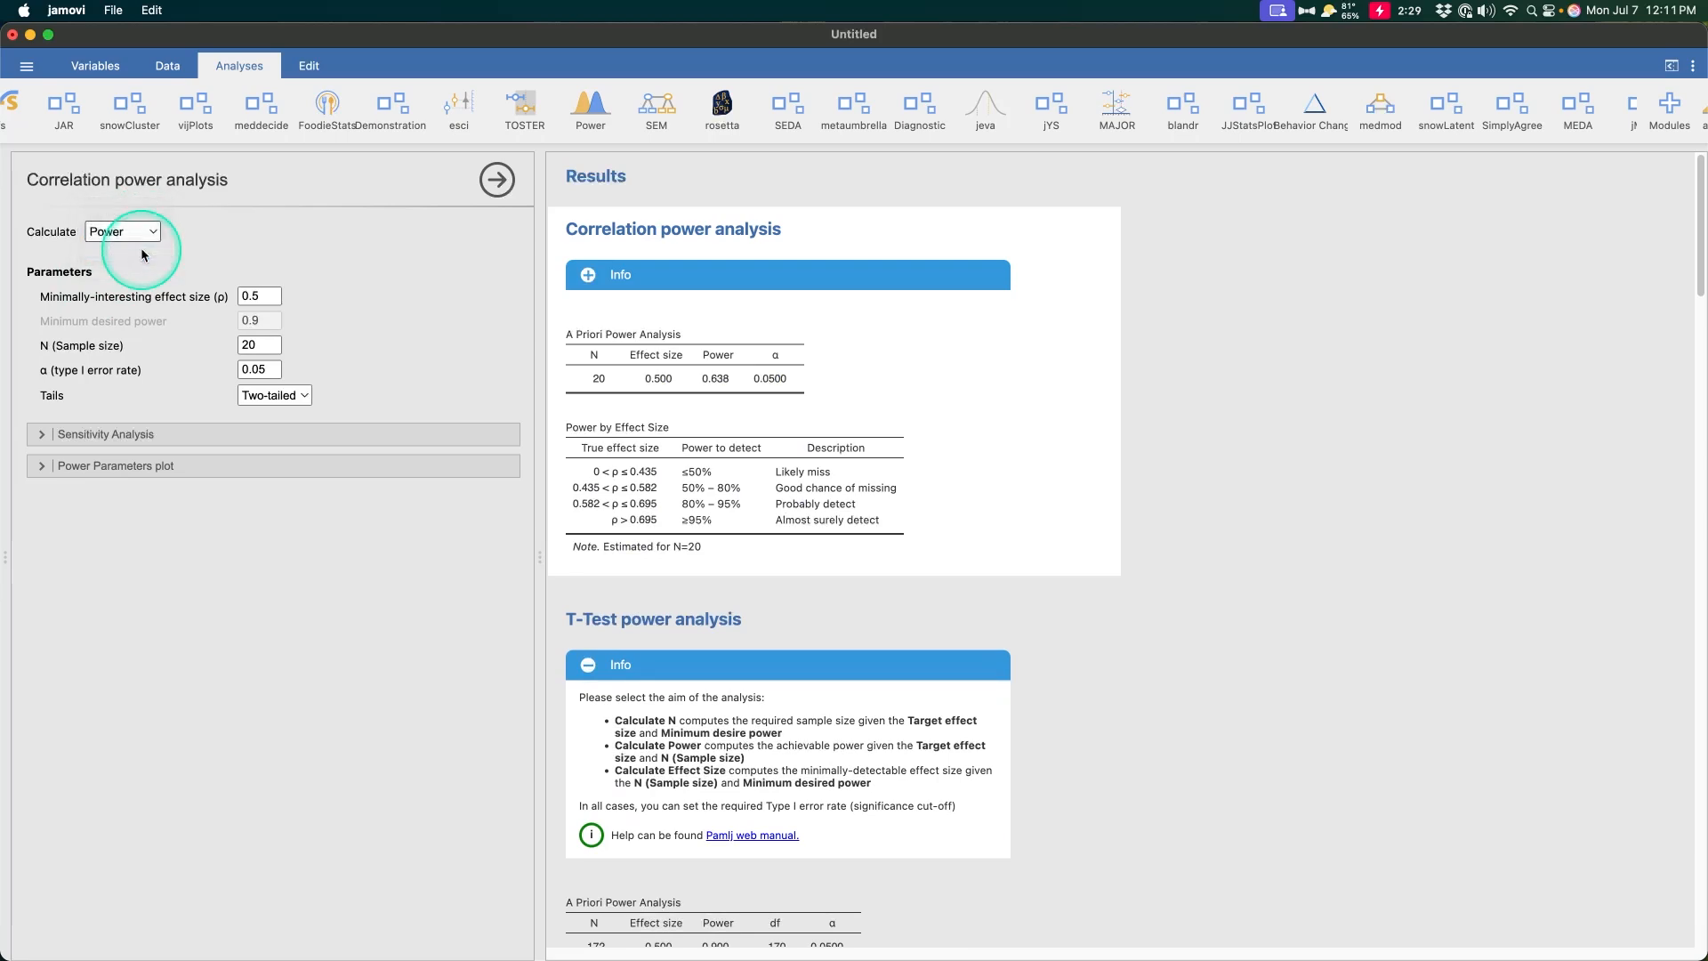
Expand the Sensitivity Analysis and Power Parameters plot sections of the Correlation power analysis
click(444, 434)
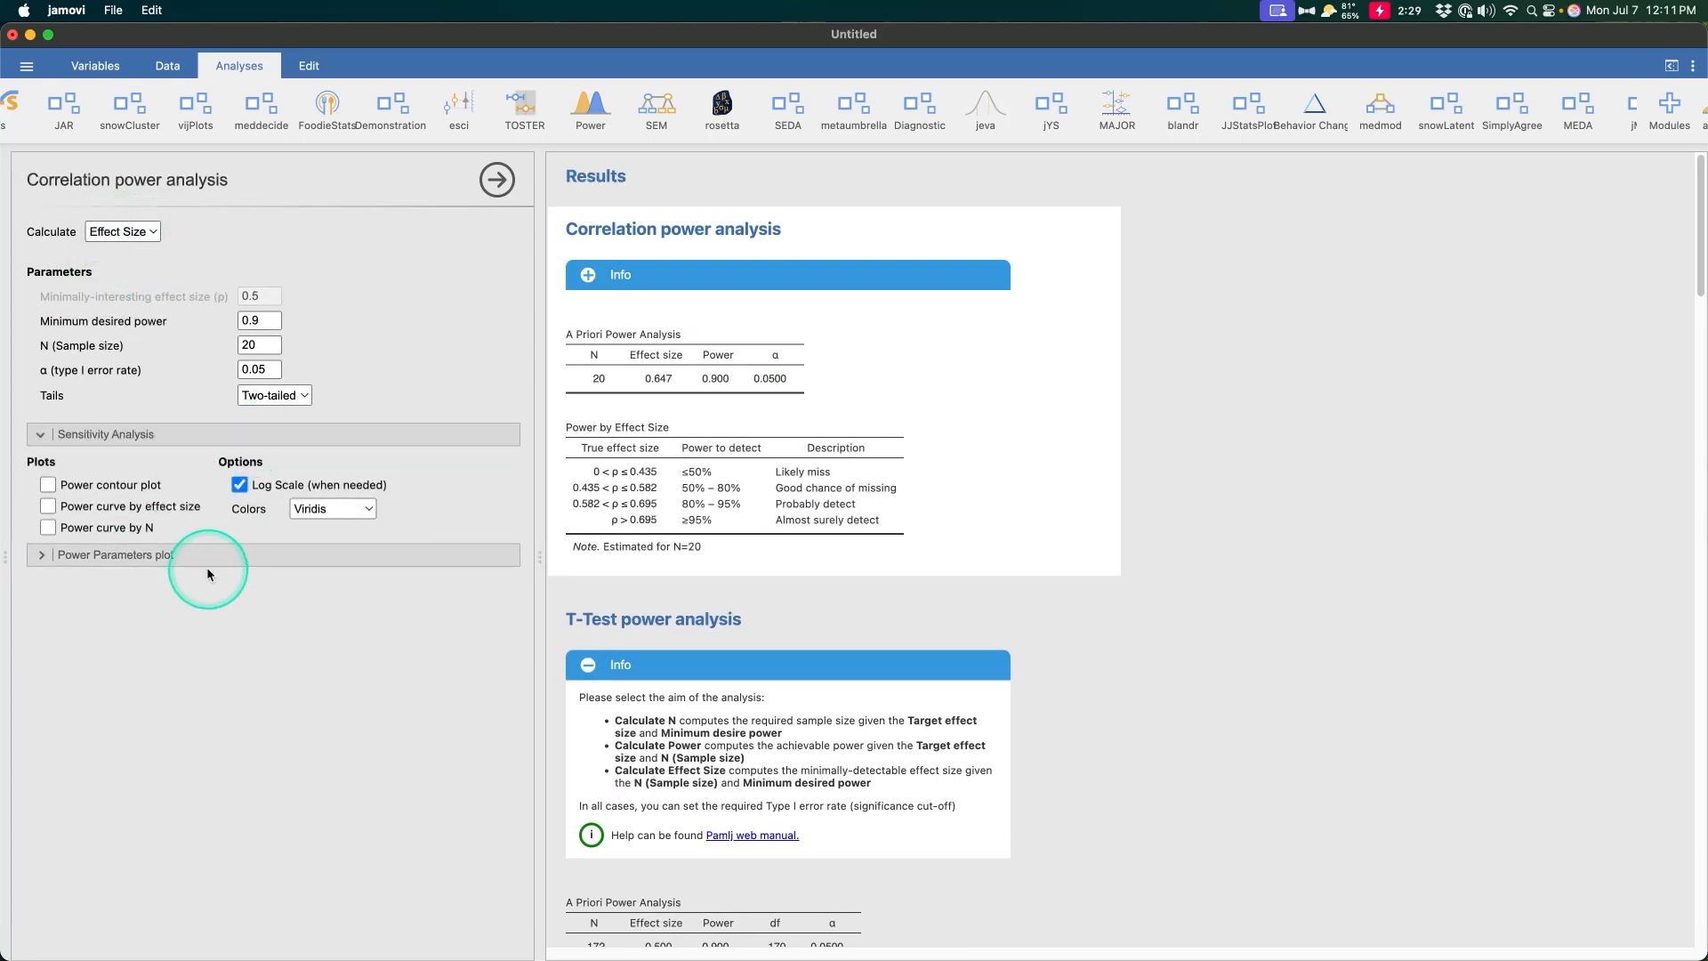
click(207, 570)
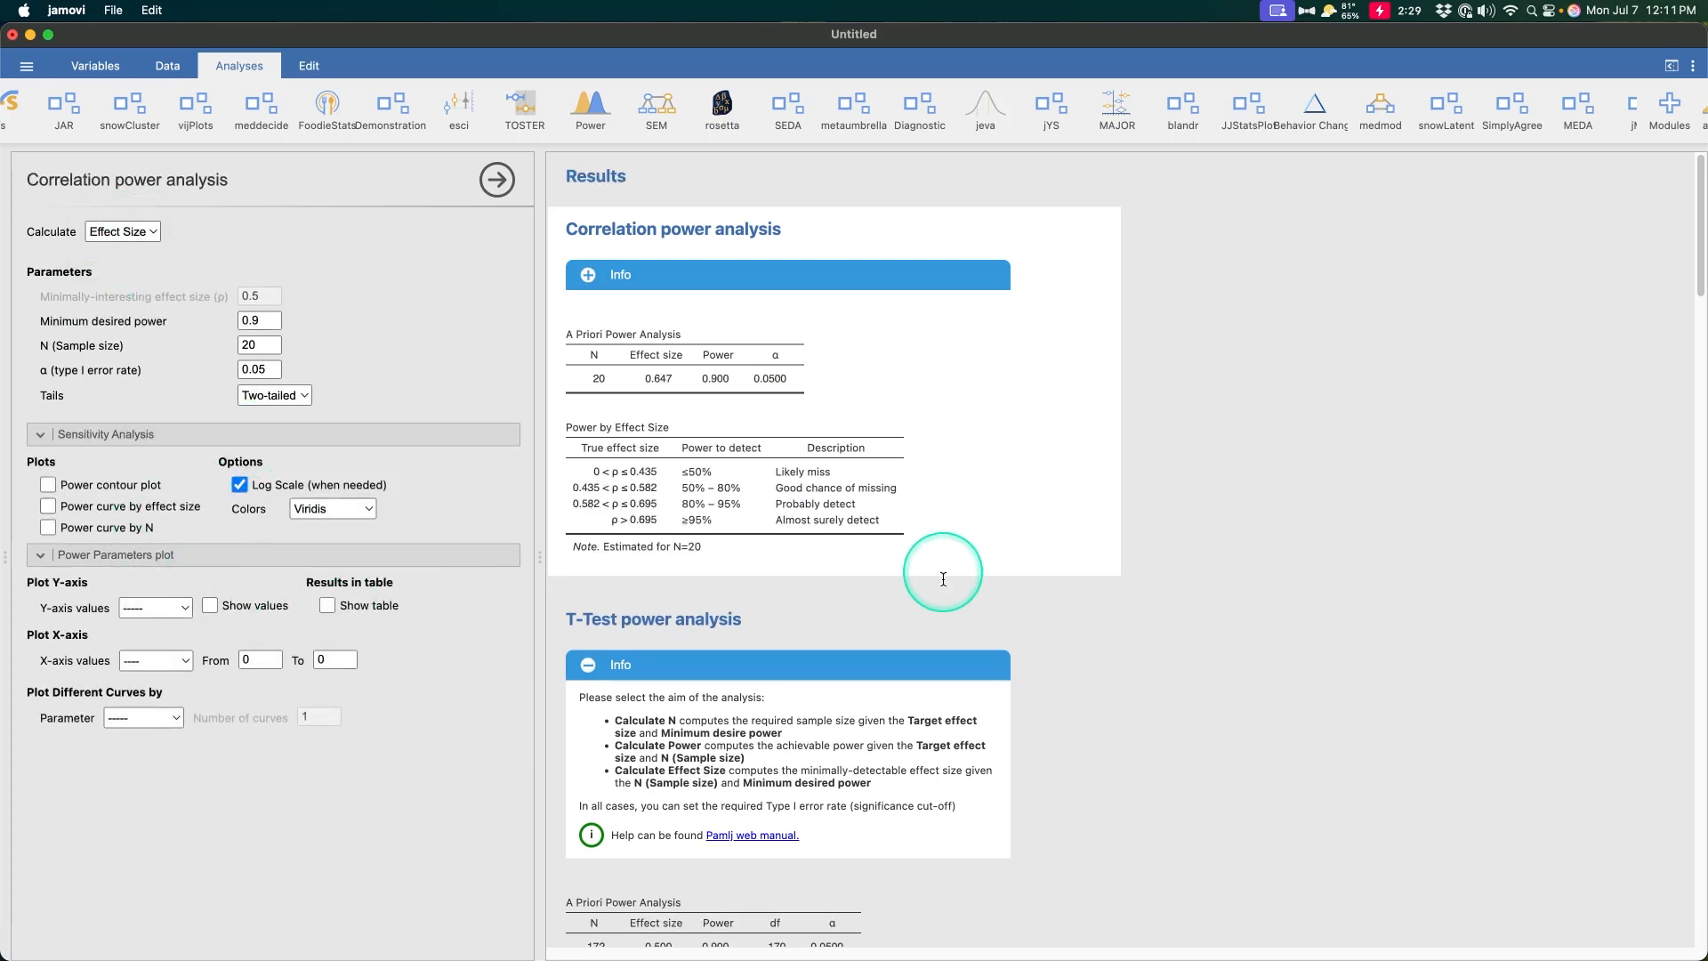